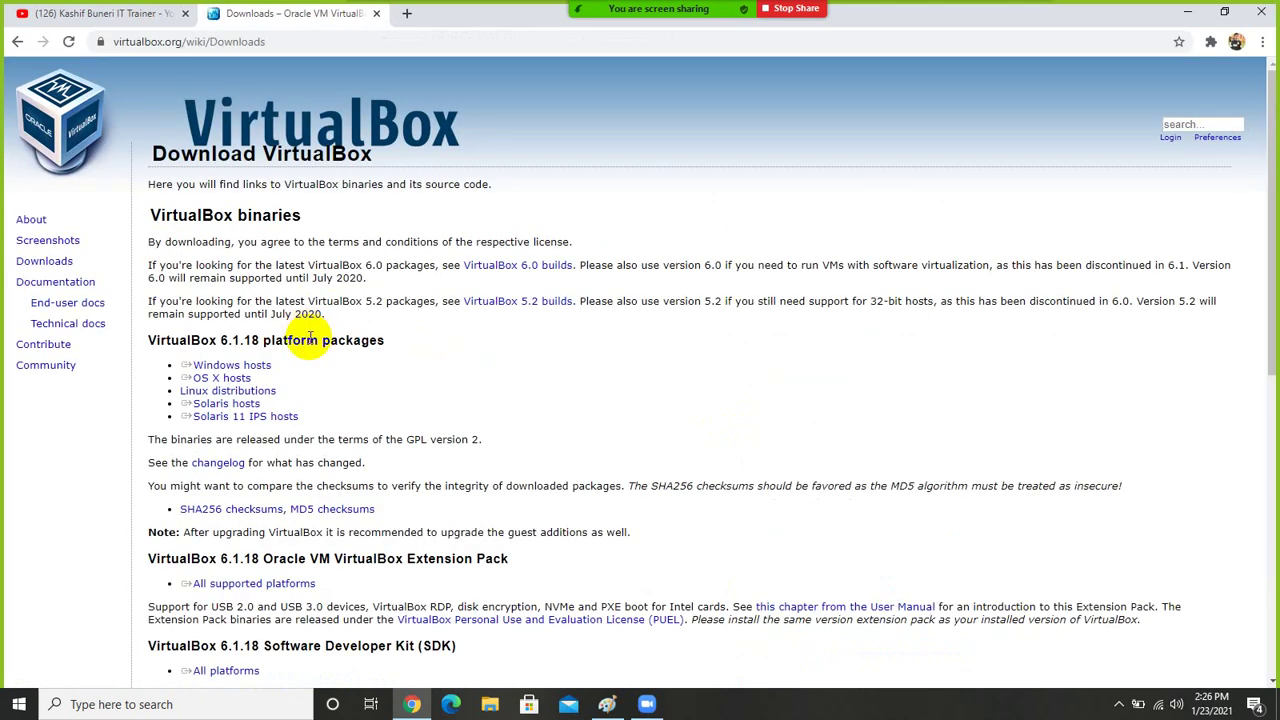
{"action": "left_click", "coordinate": [228, 366]}
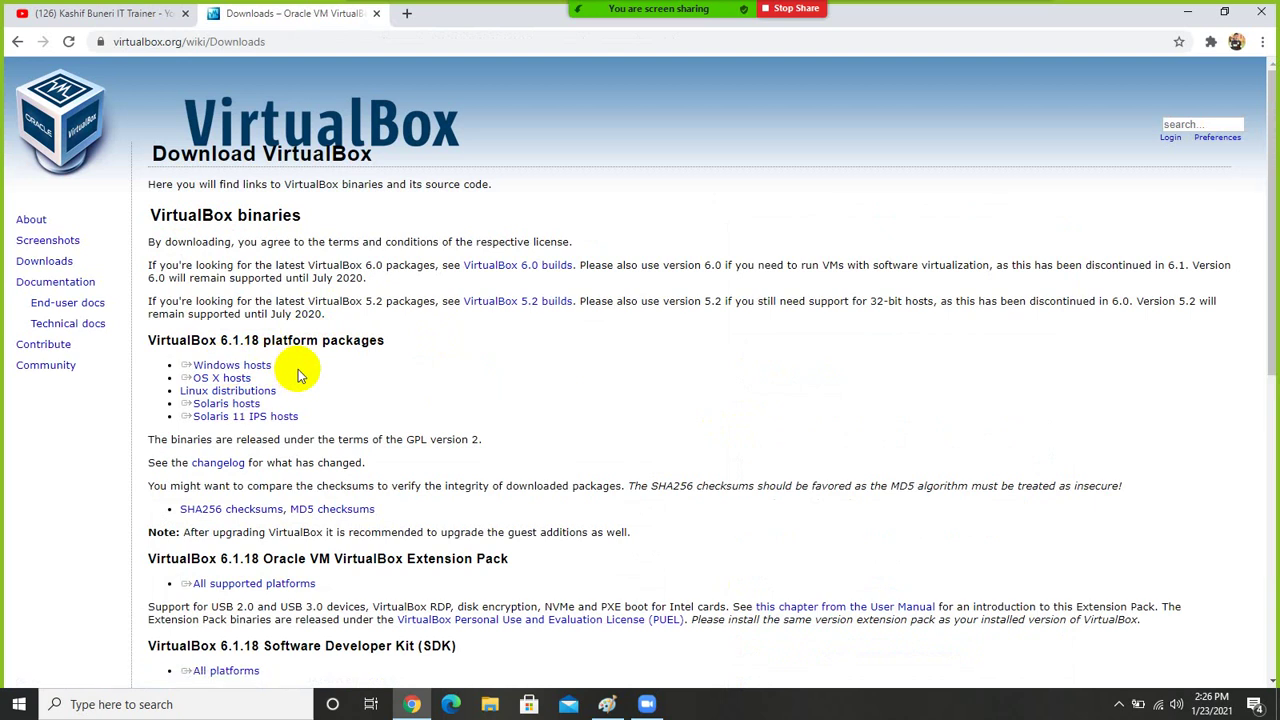
{"action": "left_click", "coordinate": [266, 367]}
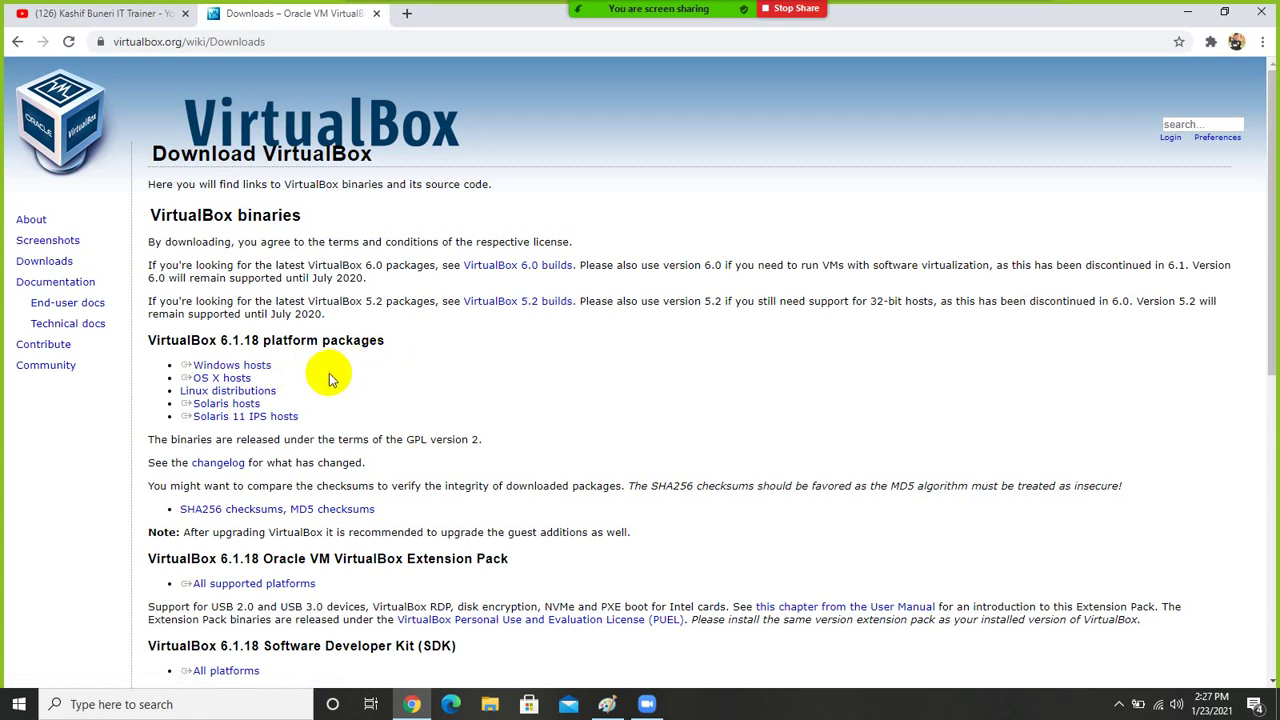
{"action": "left_click", "coordinate": [255, 370]}
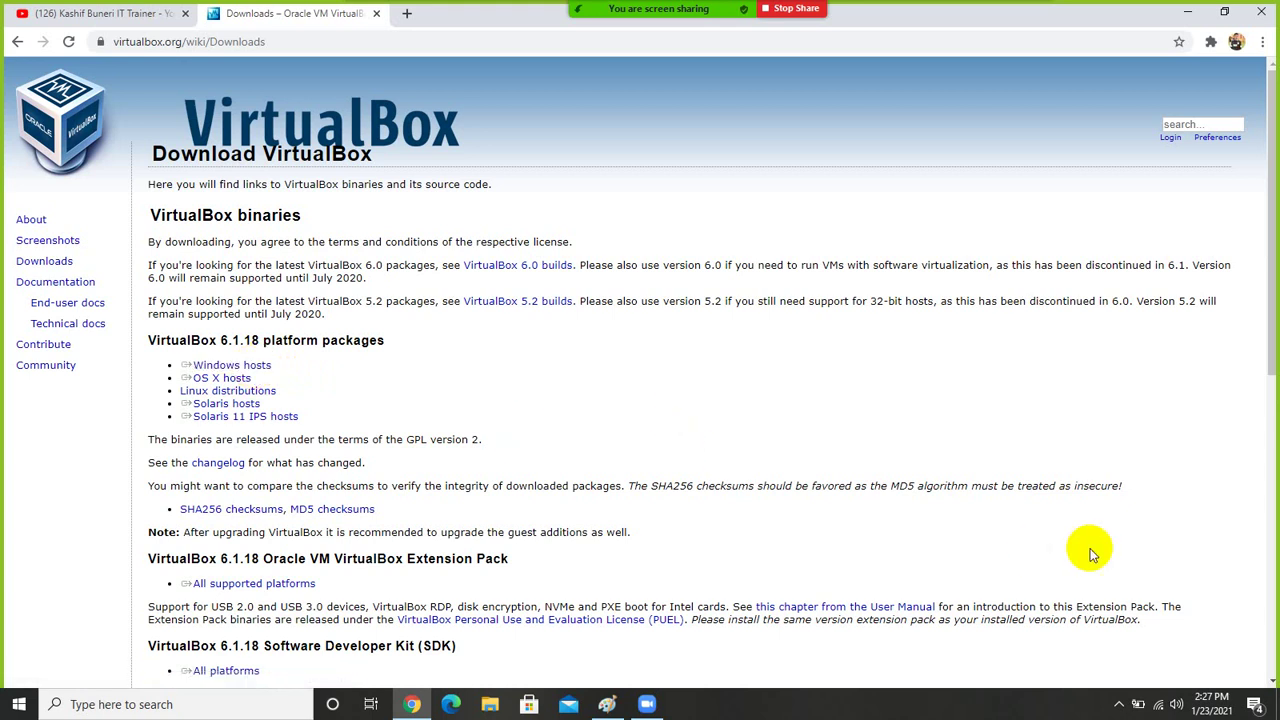
Step: Switch to File Explorer and locate the VirtualBox-6.1.18-142142-Win installer in the Programs folder under Downloads
{"action": "left_click", "coordinate": [1187, 12]}
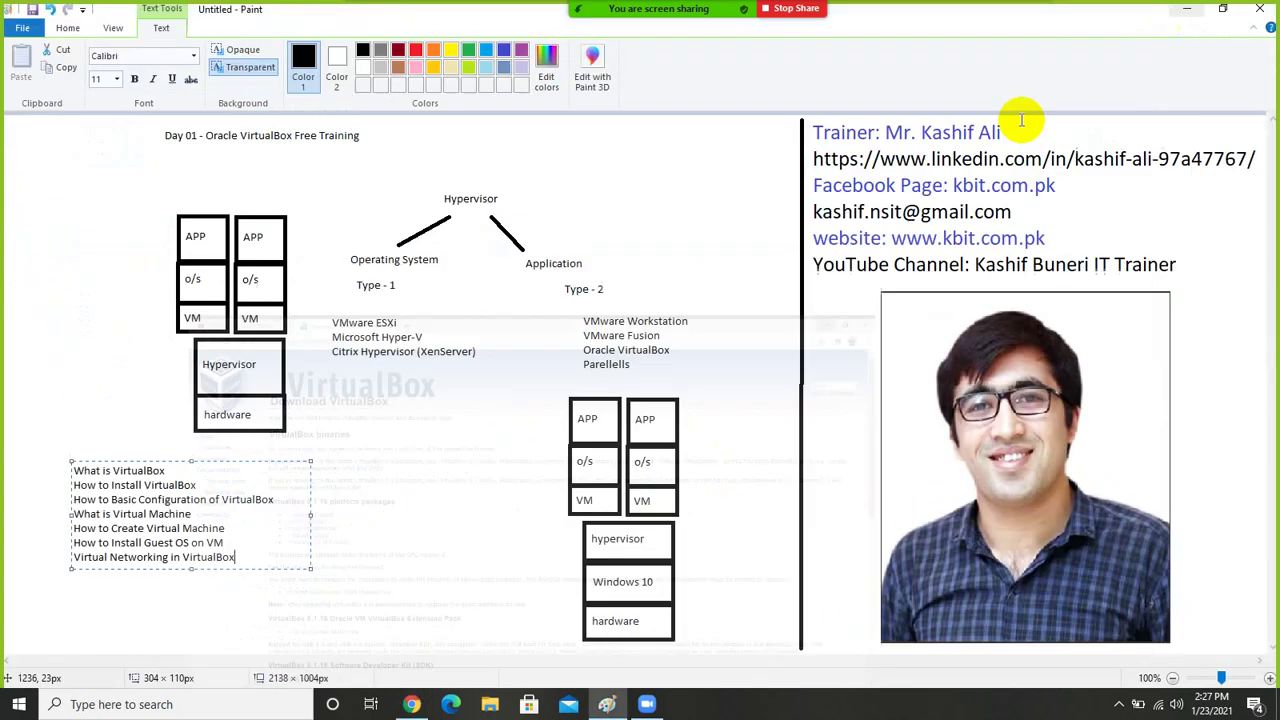
{"action": "left_click", "coordinate": [486, 697]}
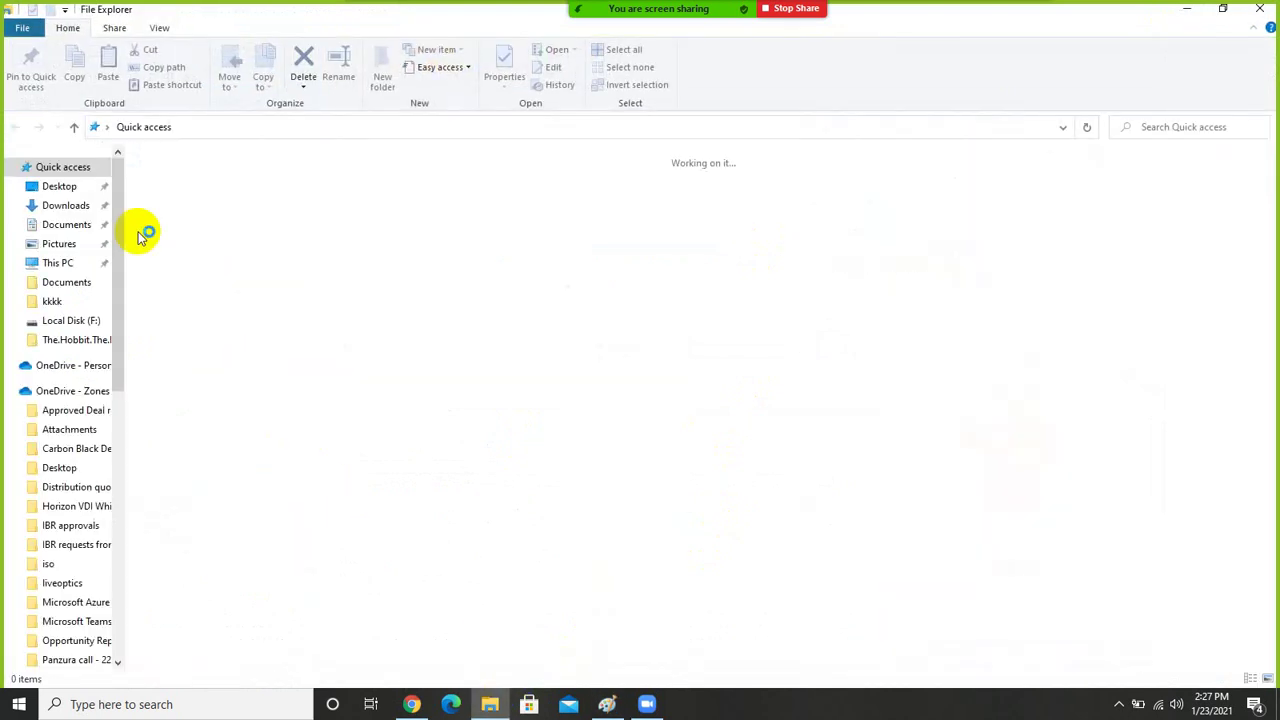
{"action": "left_click", "coordinate": [72, 225]}
{"action": "left_click", "coordinate": [82, 207]}
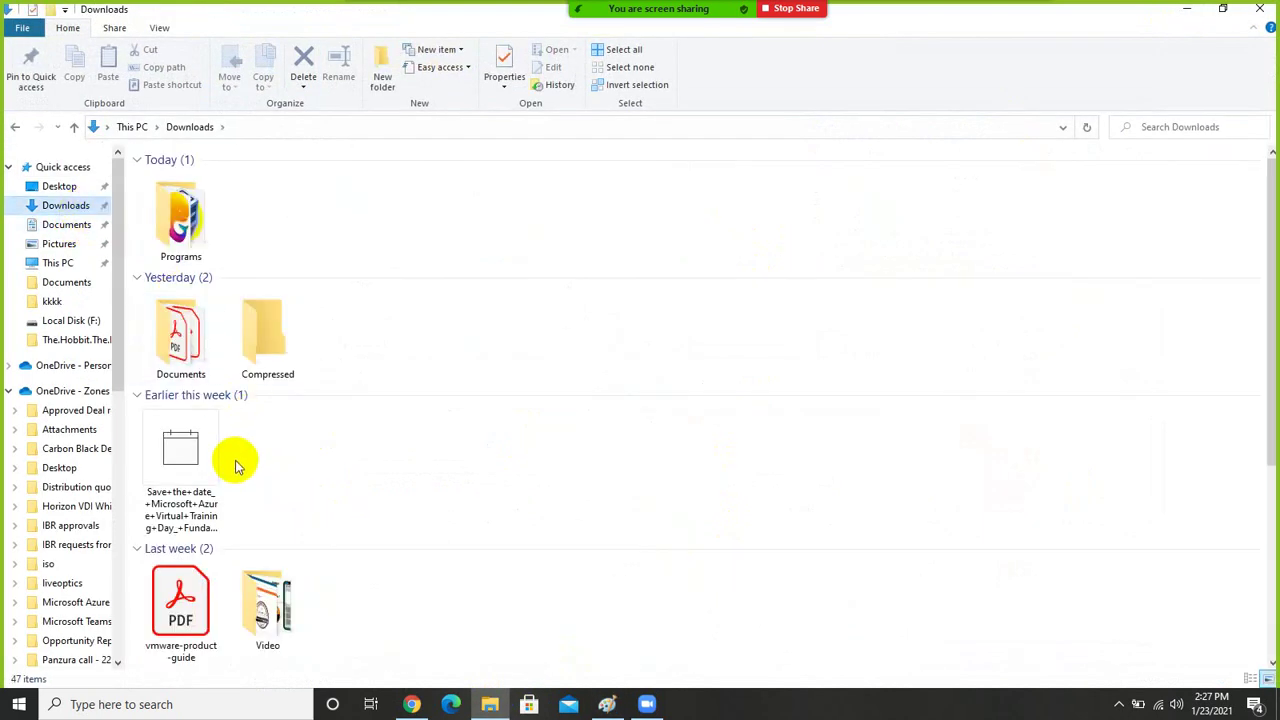
{"action": "scroll", "coordinate": [237, 457], "scroll_direction": "down", "scroll_amount": 10}
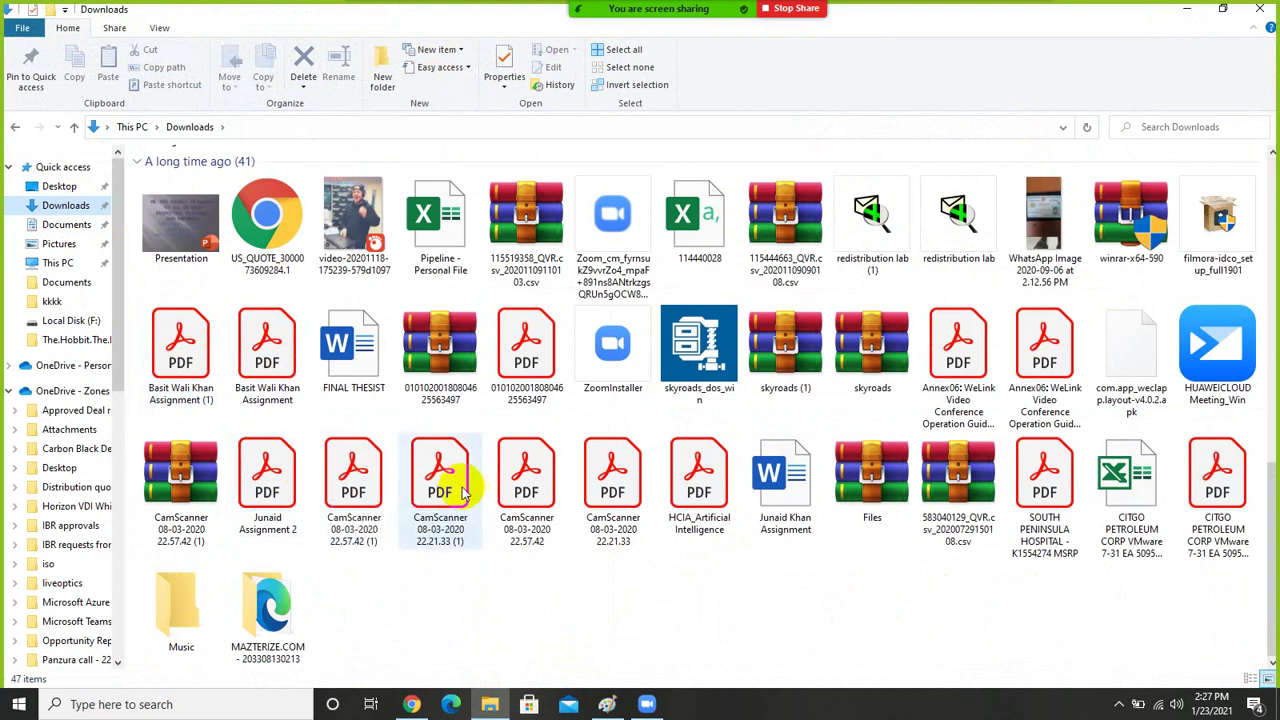
{"action": "scroll", "coordinate": [462, 492], "scroll_direction": "up", "scroll_amount": 5}
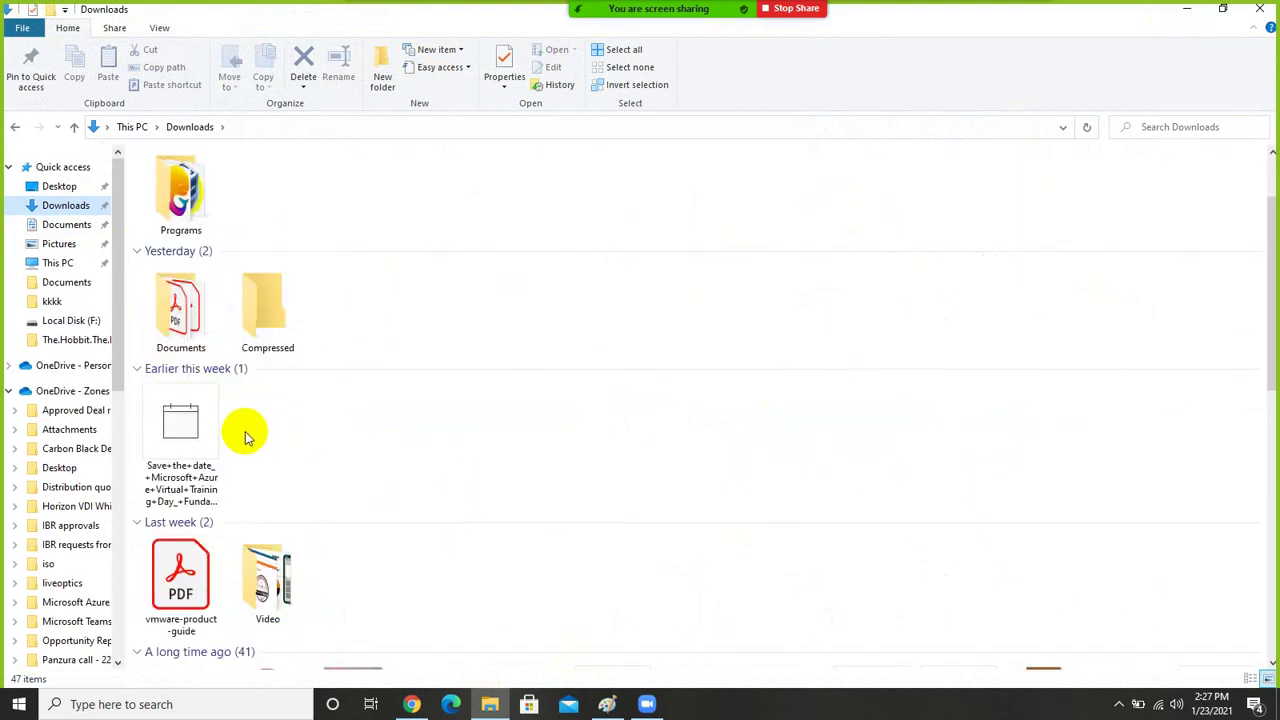
{"action": "double_click", "coordinate": [183, 193]}
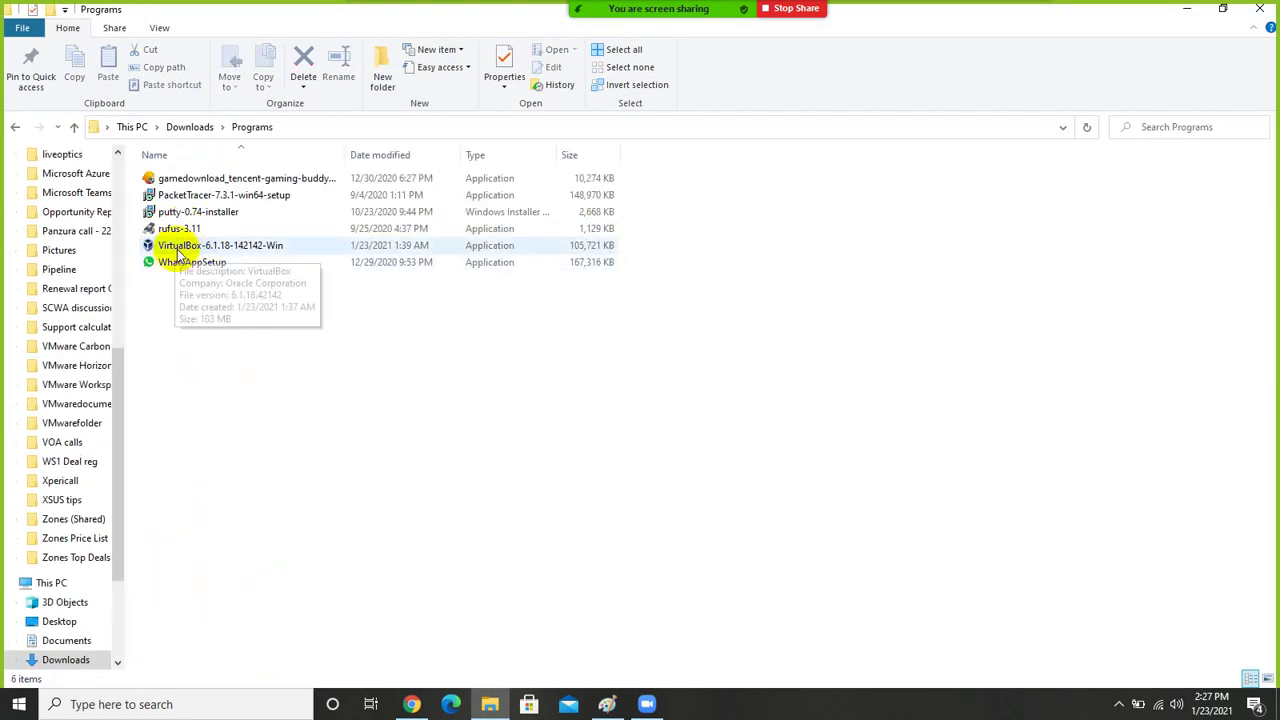
{"action": "left_click", "coordinate": [234, 250]}
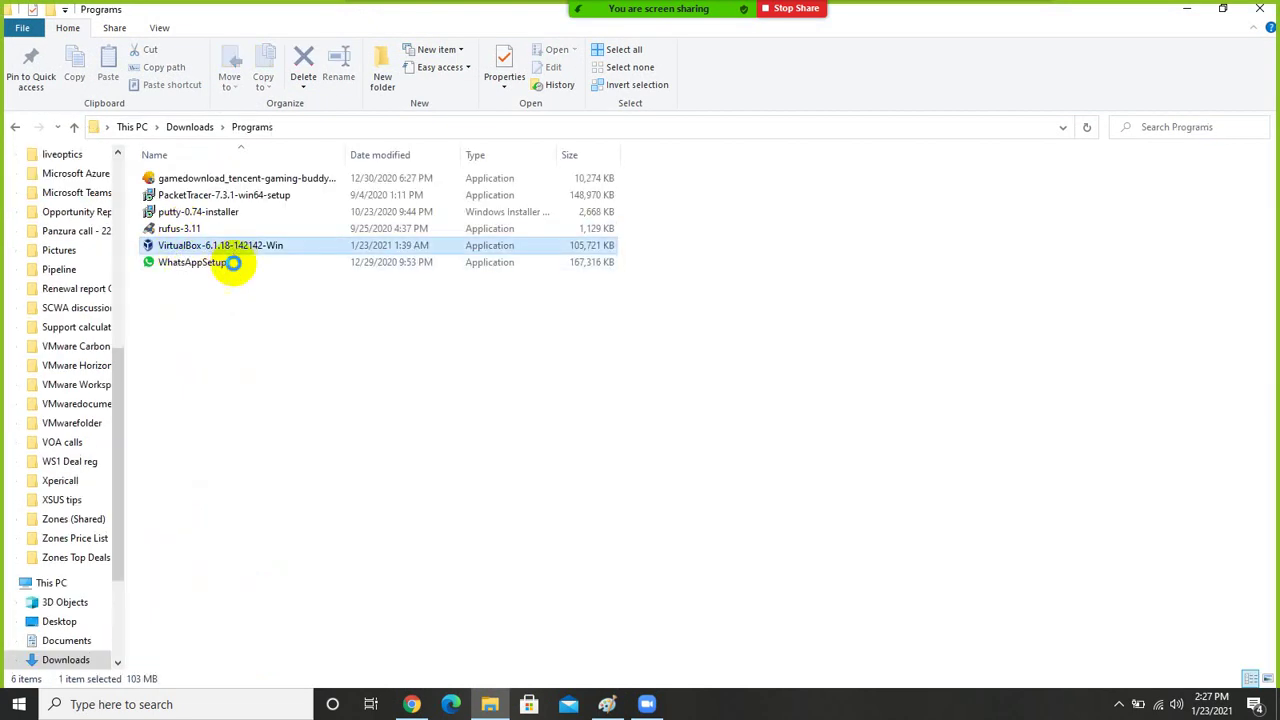
{"action": "left_click", "coordinate": [298, 312]}
Step: Launch Oracle VM VirtualBox from the desktop and select the win7 virtual machine
{"action": "left_click", "coordinate": [1187, 12]}
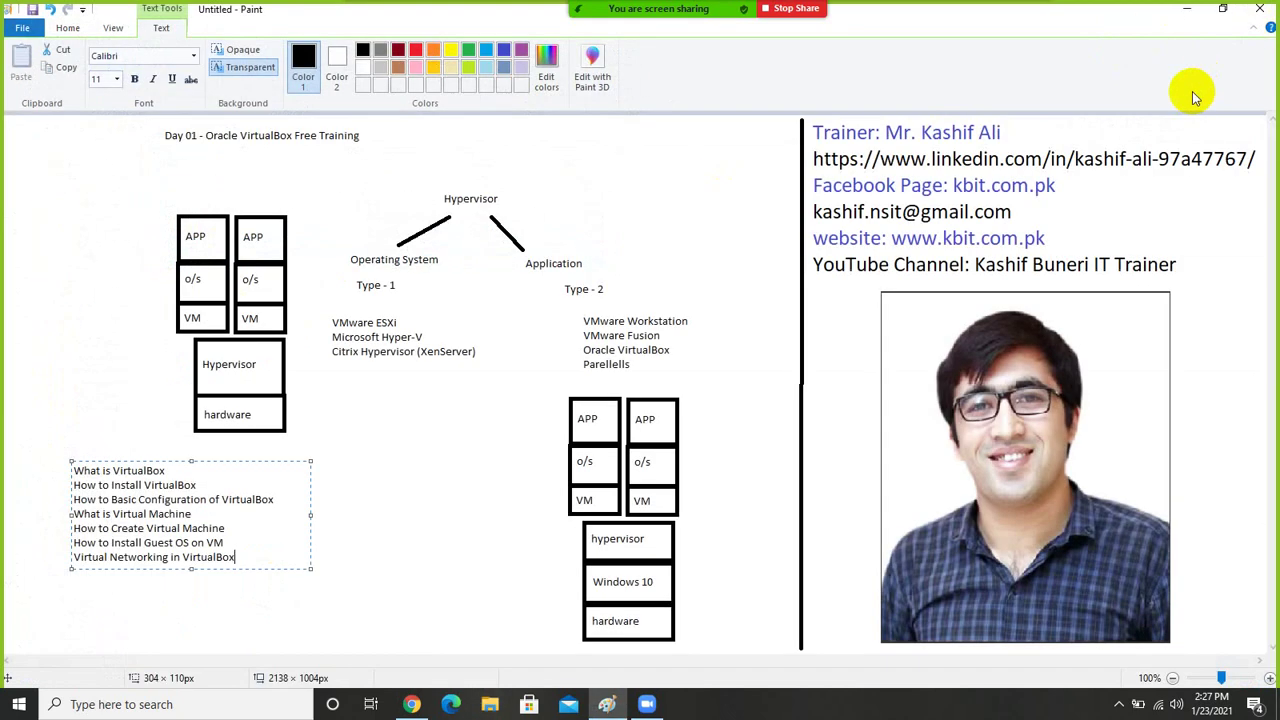
{"action": "left_click", "coordinate": [1187, 20]}
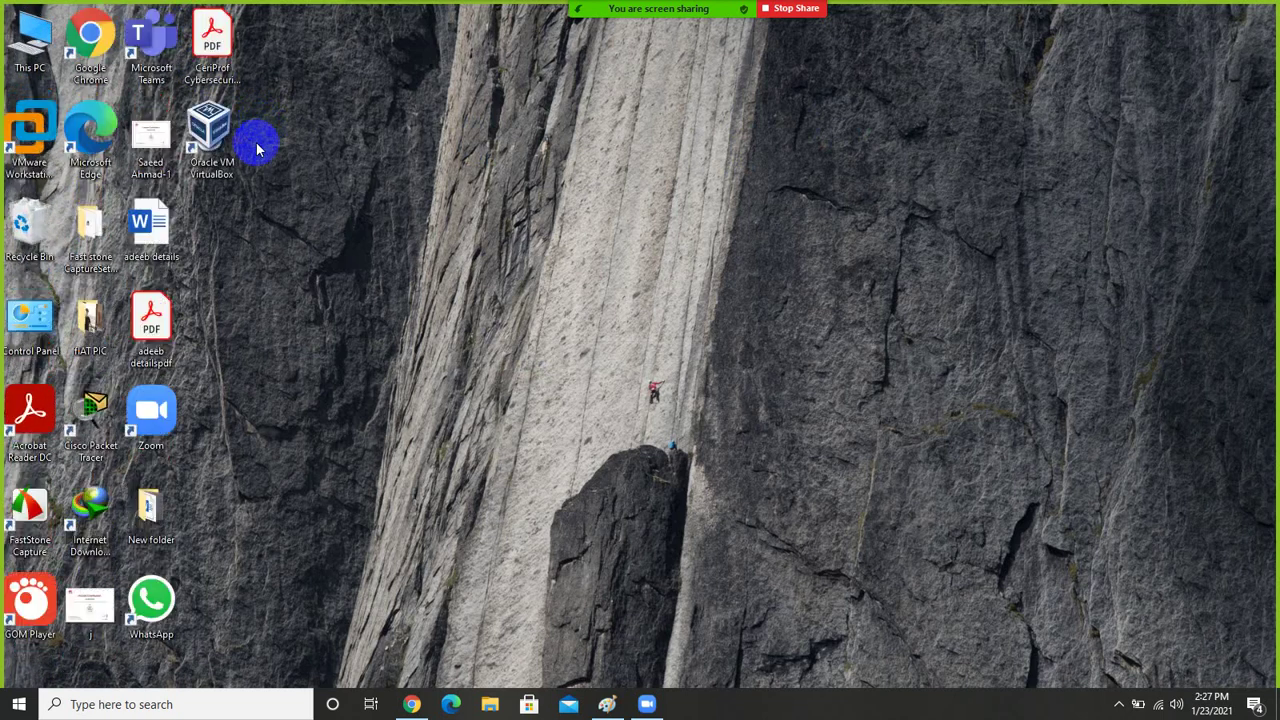
{"action": "scroll", "coordinate": [258, 172], "scroll_direction": "up", "scroll_amount": 2, "text": "ctrl"}
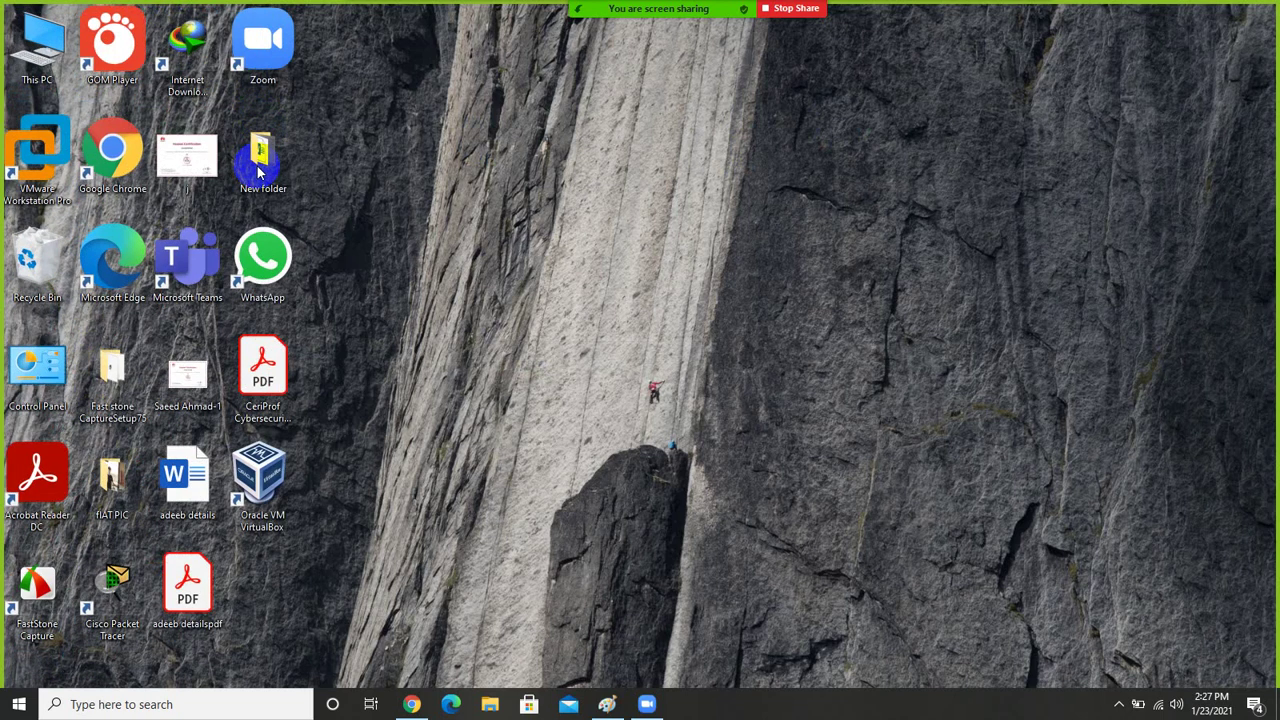
{"action": "left_click", "coordinate": [279, 481]}
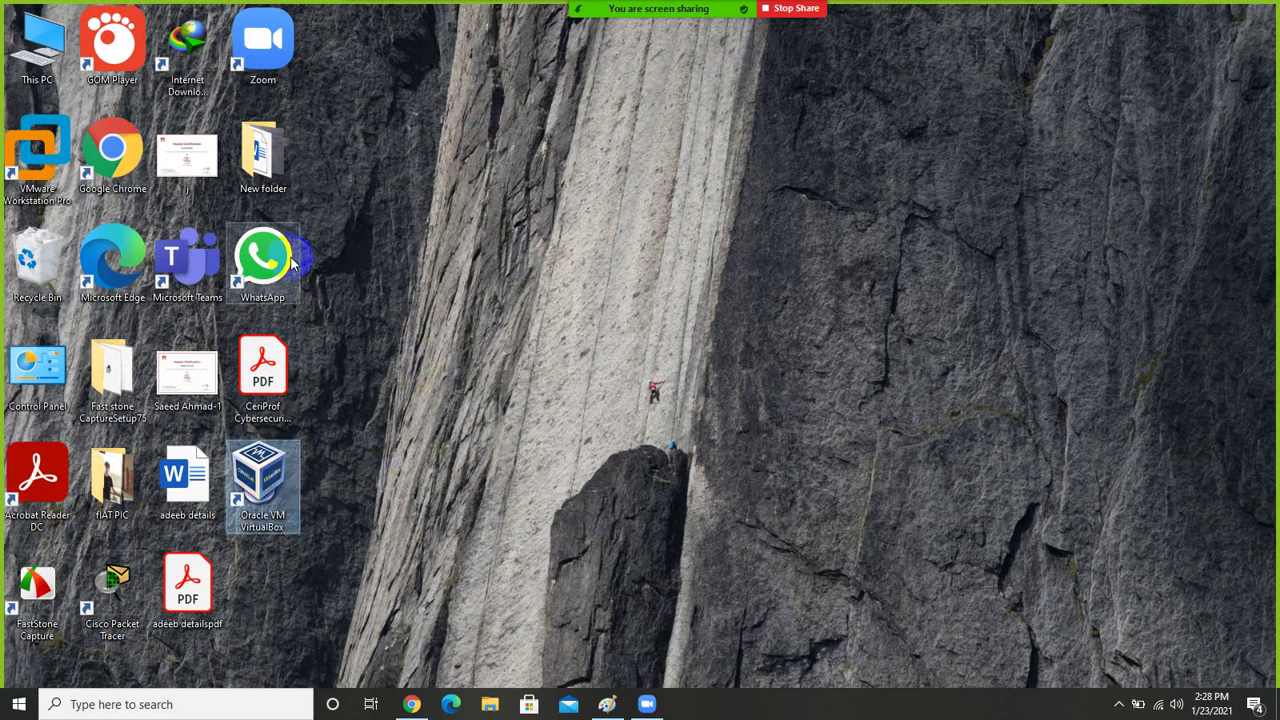
{"action": "left_click_drag", "start_coordinate": [500, 225], "coordinate": [518, 240]}
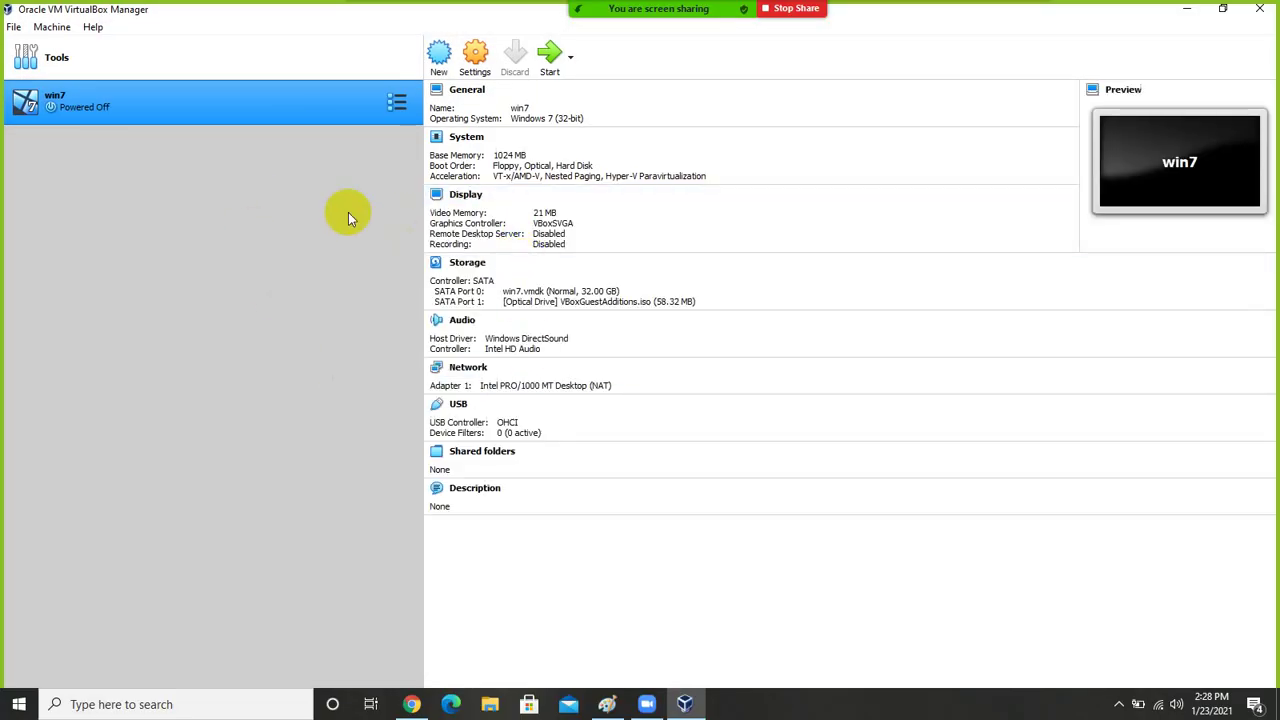
{"action": "left_click", "coordinate": [196, 106]}
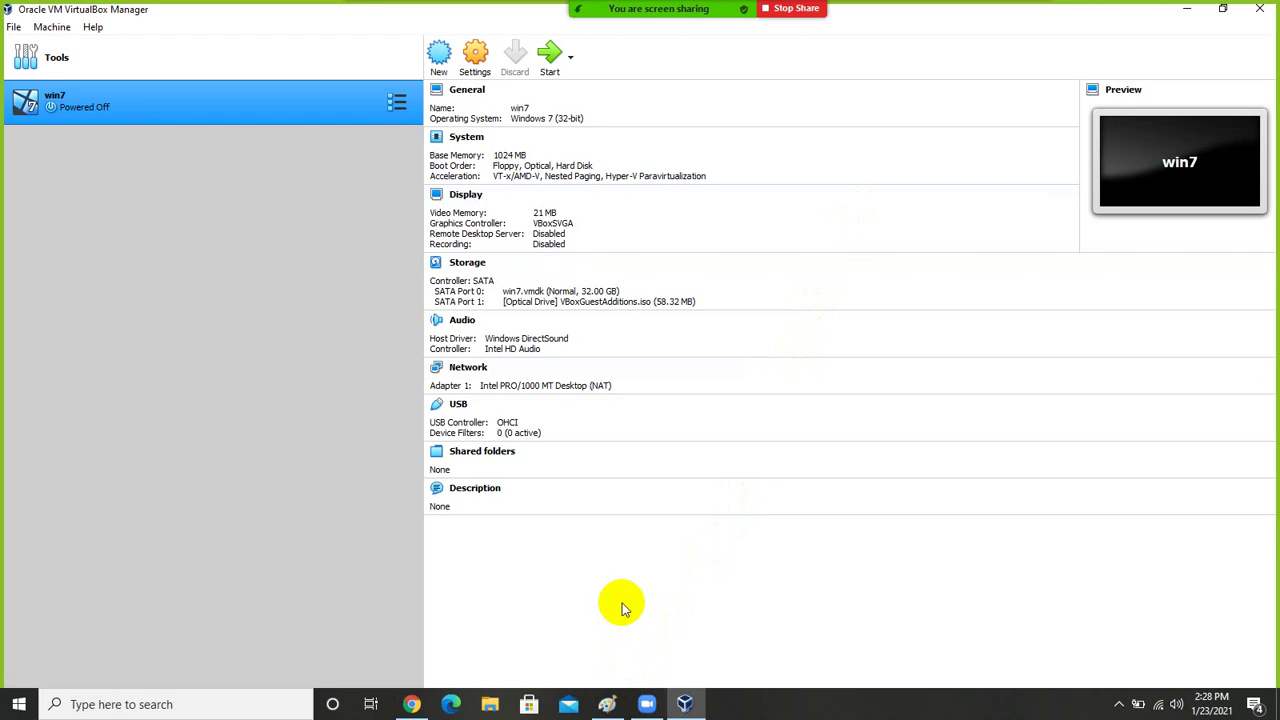
Step: Check the Default Machine Folder in VirtualBox's general preferences from the global Tools, then close them without changes
{"action": "left_click", "coordinate": [1119, 704]}
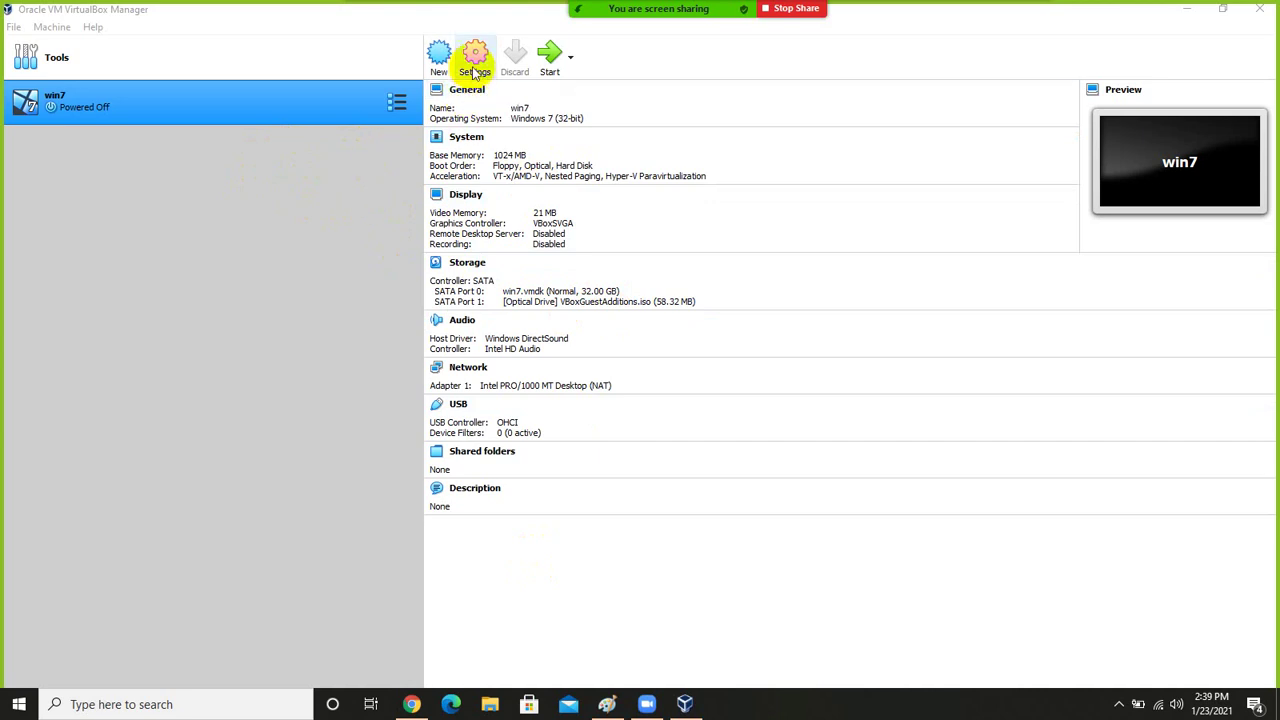
{"action": "left_click", "coordinate": [292, 79]}
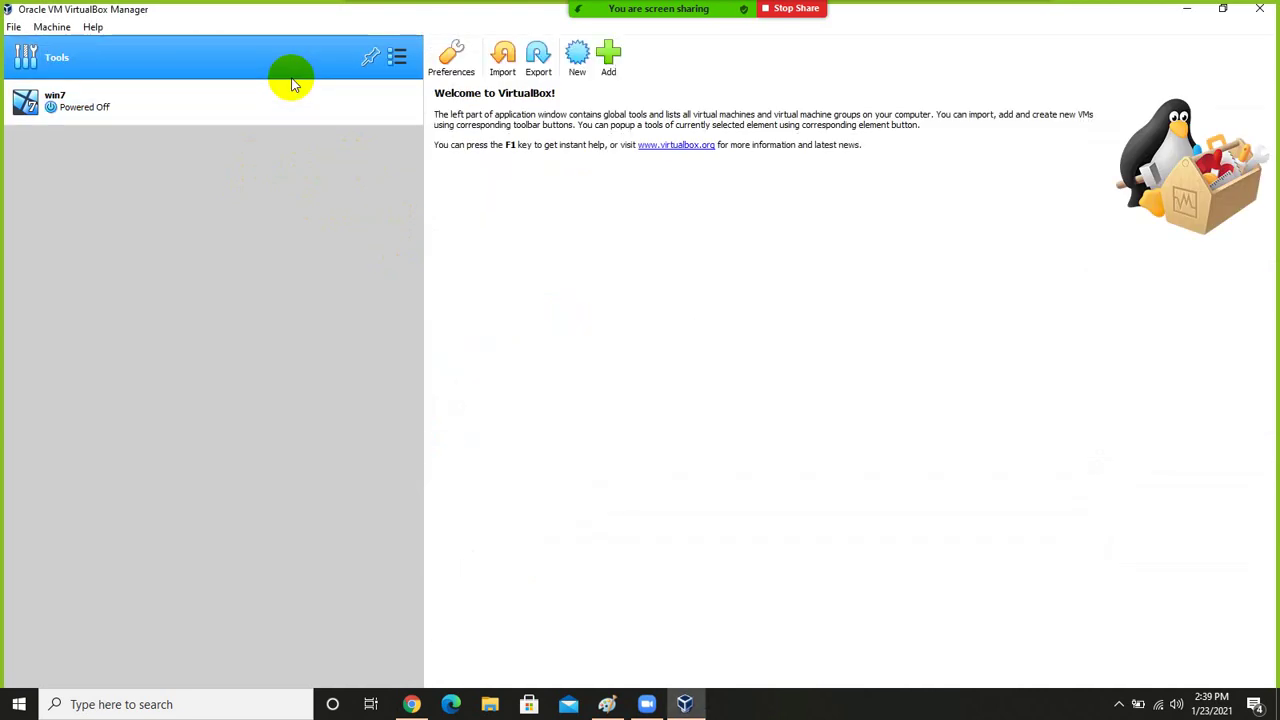
{"action": "left_click", "coordinate": [465, 78]}
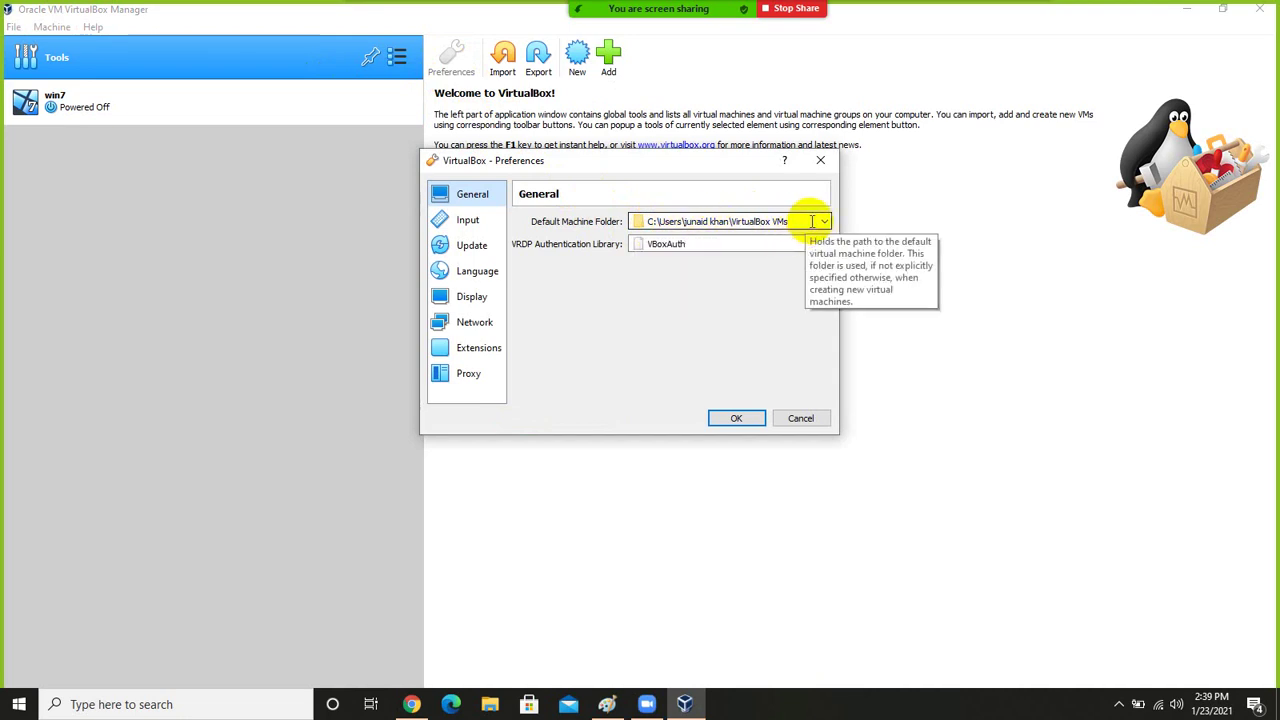
{"action": "left_click", "coordinate": [801, 418]}
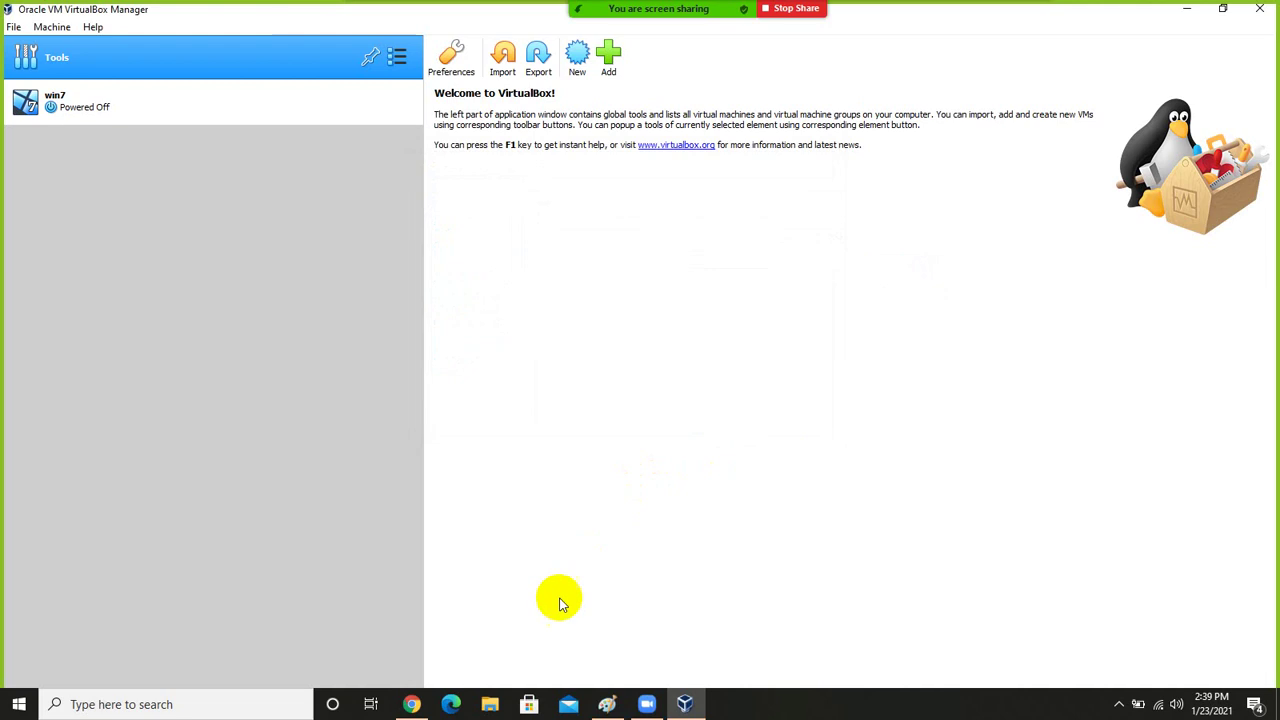
Step: Switch to File Explorer and look over the folders on Local Disk (F:), then return to VirtualBox Manager
{"action": "left_click", "coordinate": [497, 705]}
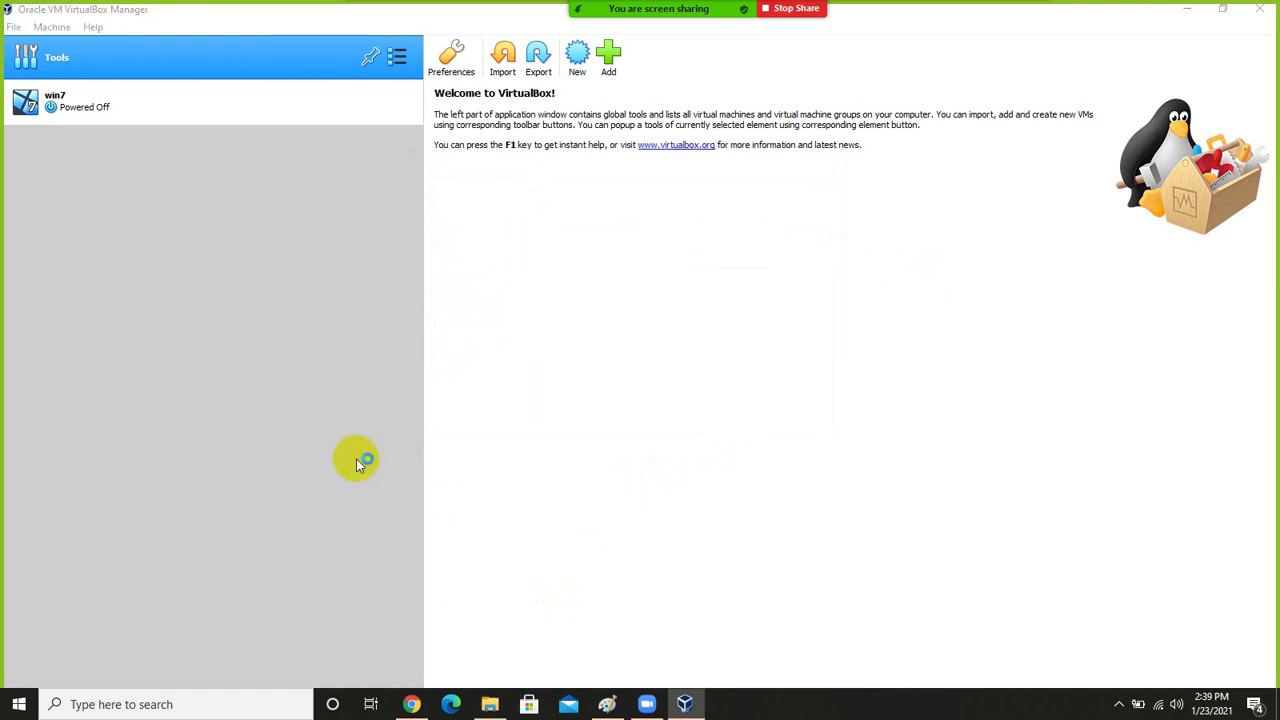
{"action": "key", "text": "super+e"}
{"action": "scroll", "coordinate": [95, 395], "scroll_direction": "down", "scroll_amount": 10}
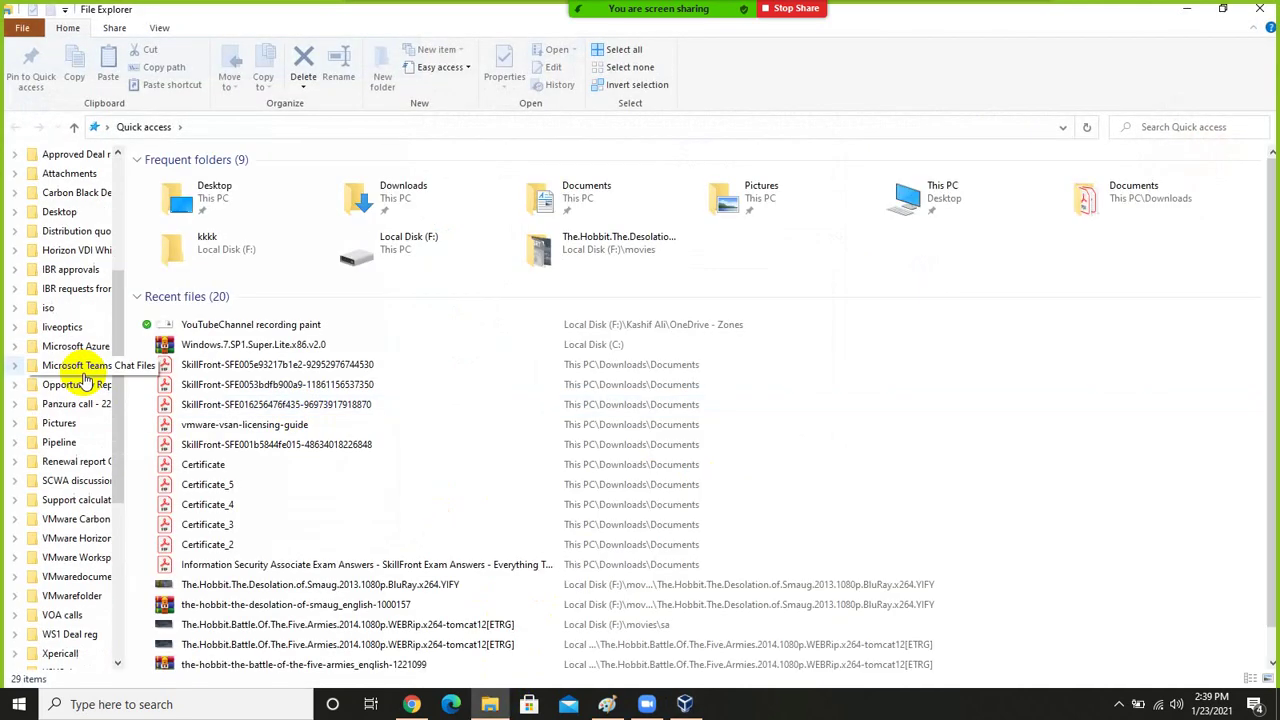
{"action": "left_click", "coordinate": [48, 411]}
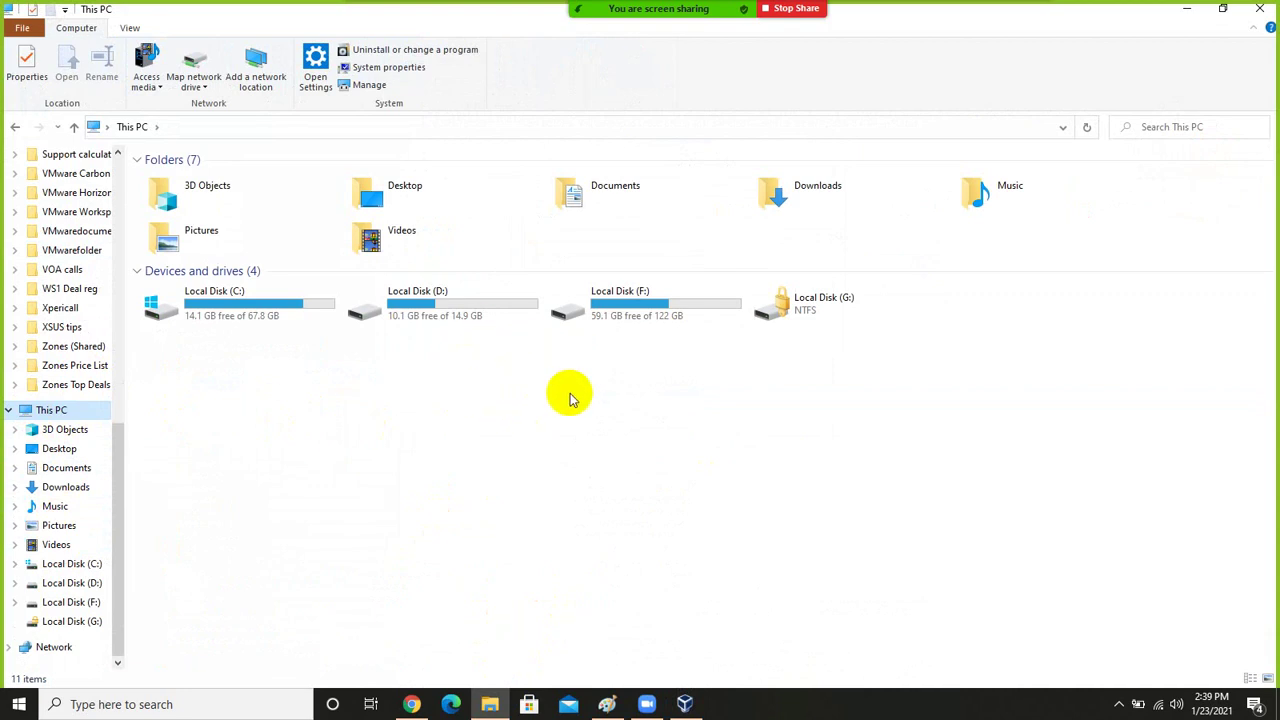
{"action": "double_click", "coordinate": [643, 318]}
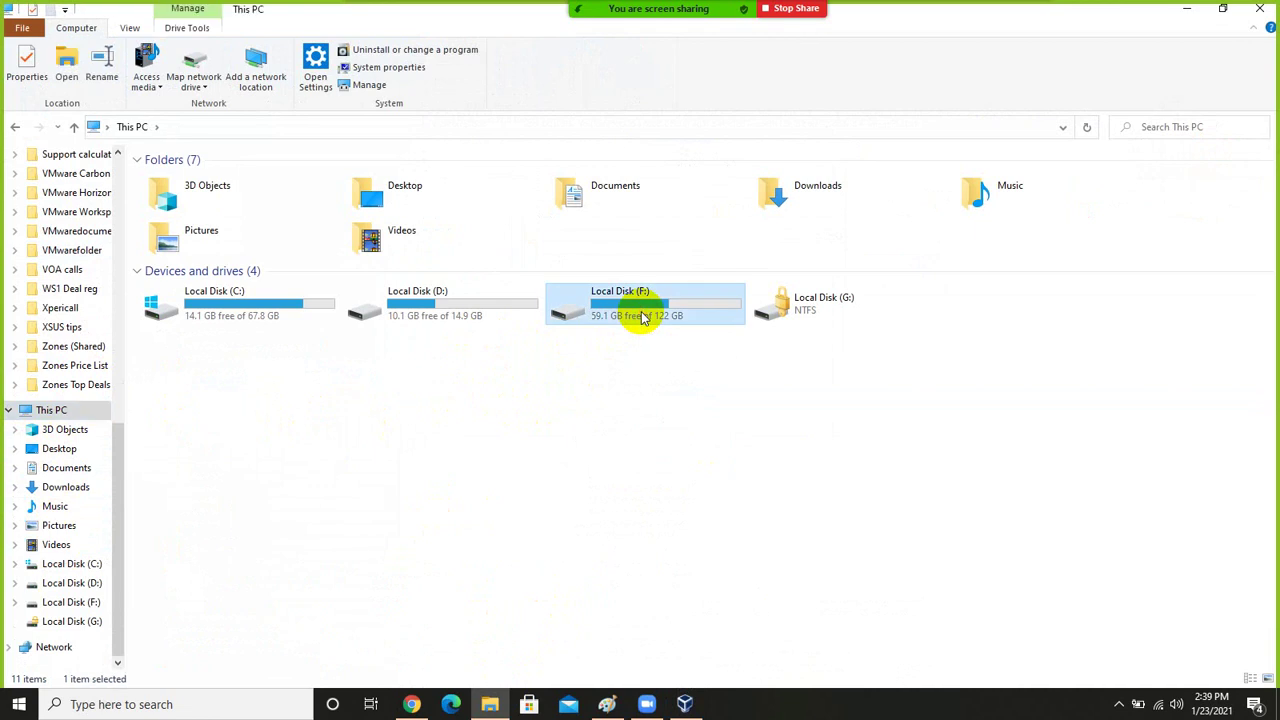
{"action": "right_click", "coordinate": [605, 447]}
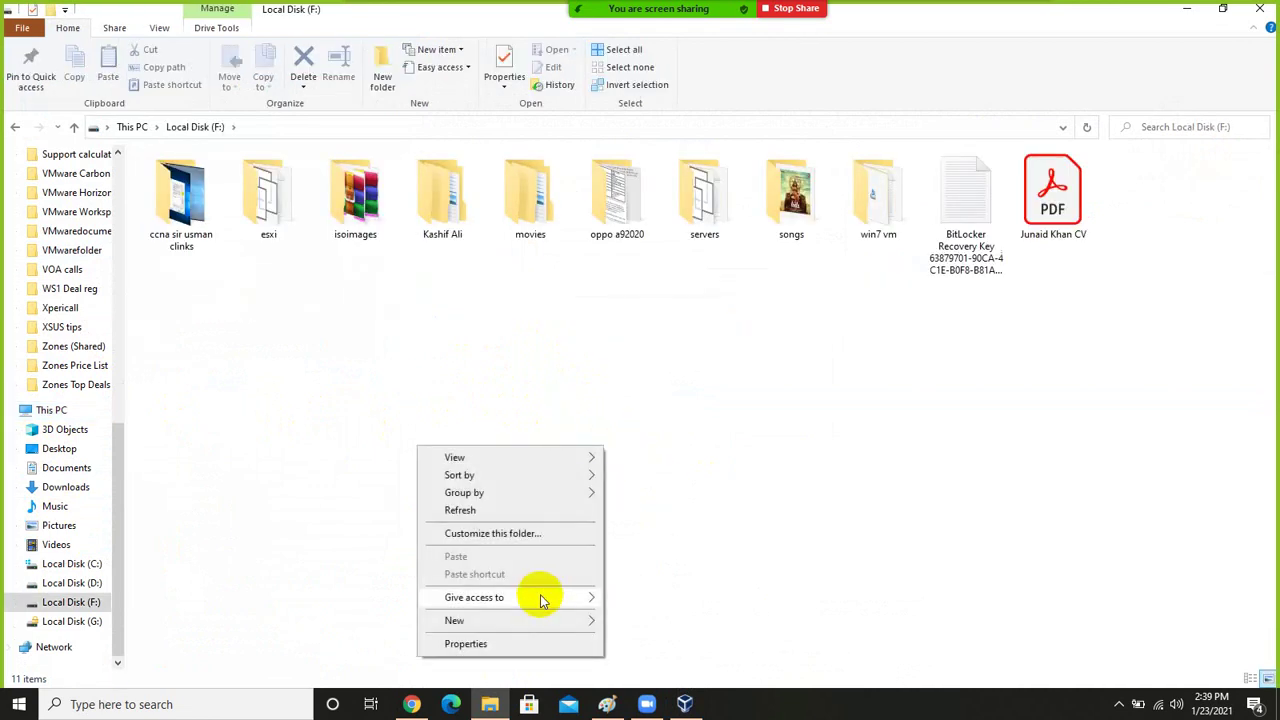
{"action": "left_click", "coordinate": [713, 446]}
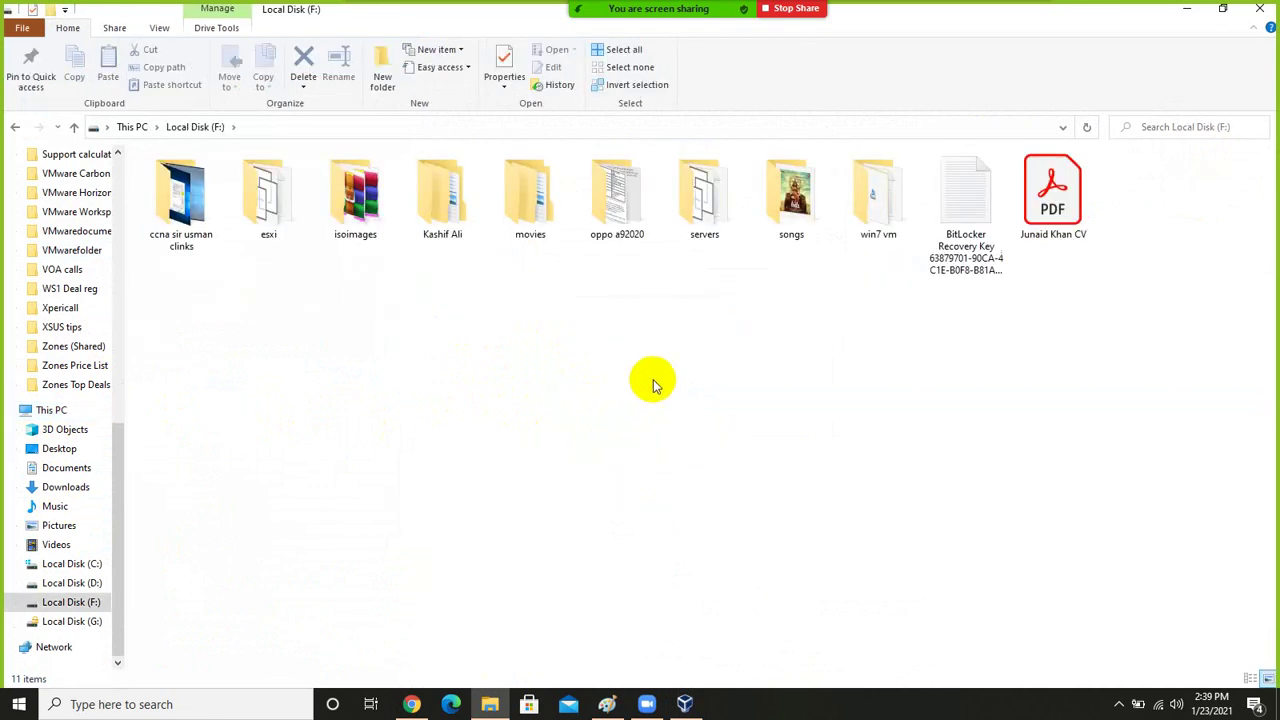
{"action": "left_click", "coordinate": [1188, 9]}
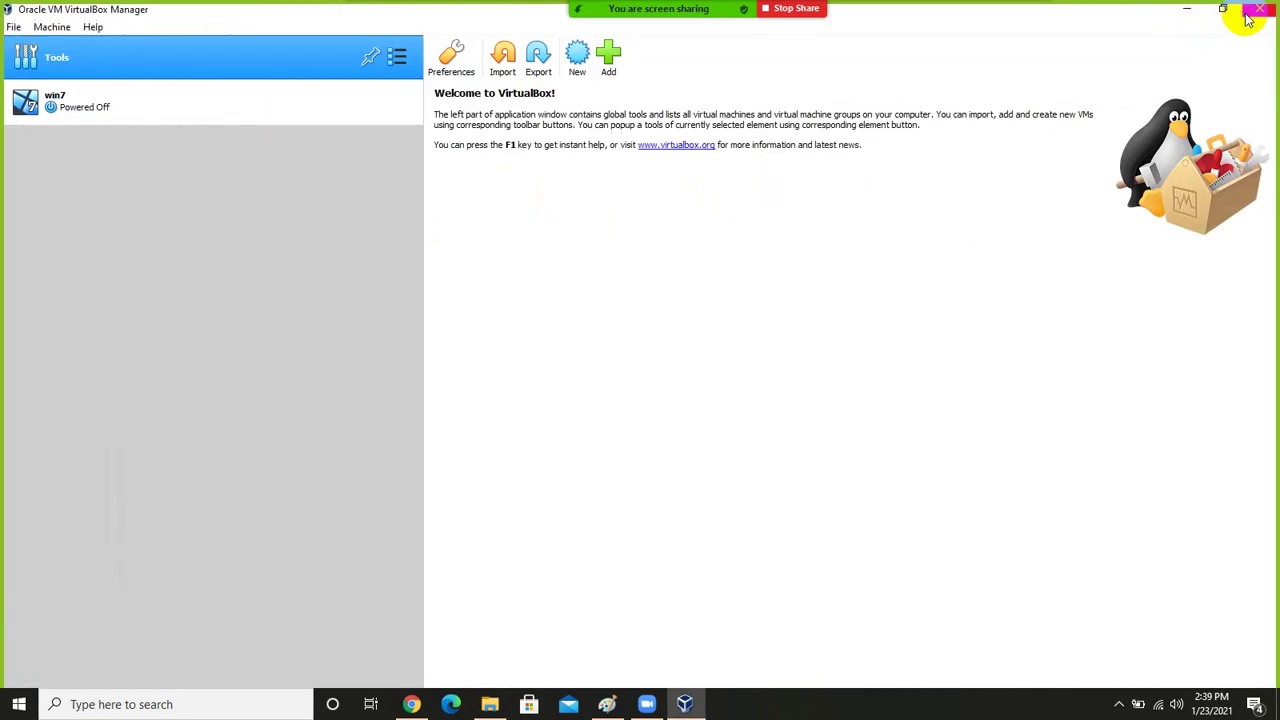
Step: Review the general preferences for machine storage once more and leave them without saving
{"action": "left_click", "coordinate": [457, 74]}
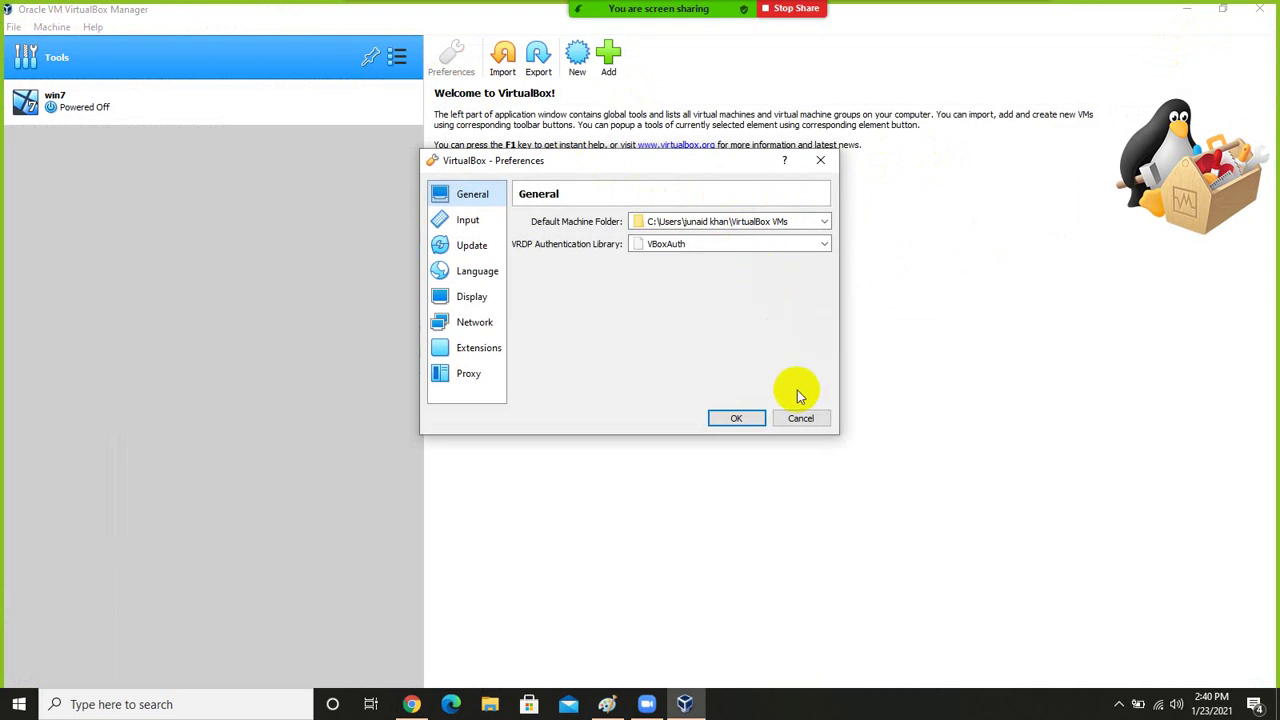
{"action": "left_click", "coordinate": [801, 419]}
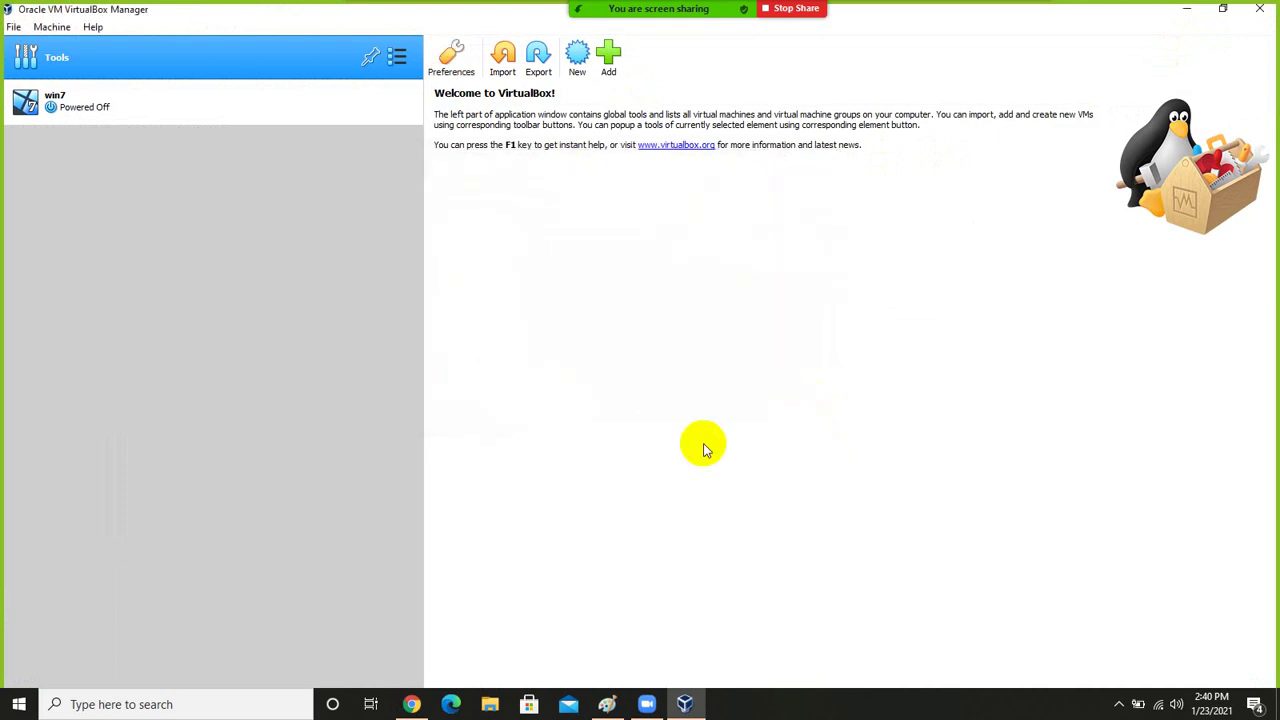
Step: Switch to the training notes in Paint and examine the computer's memory usage in Task Manager, then close it
{"action": "left_click", "coordinate": [607, 704]}
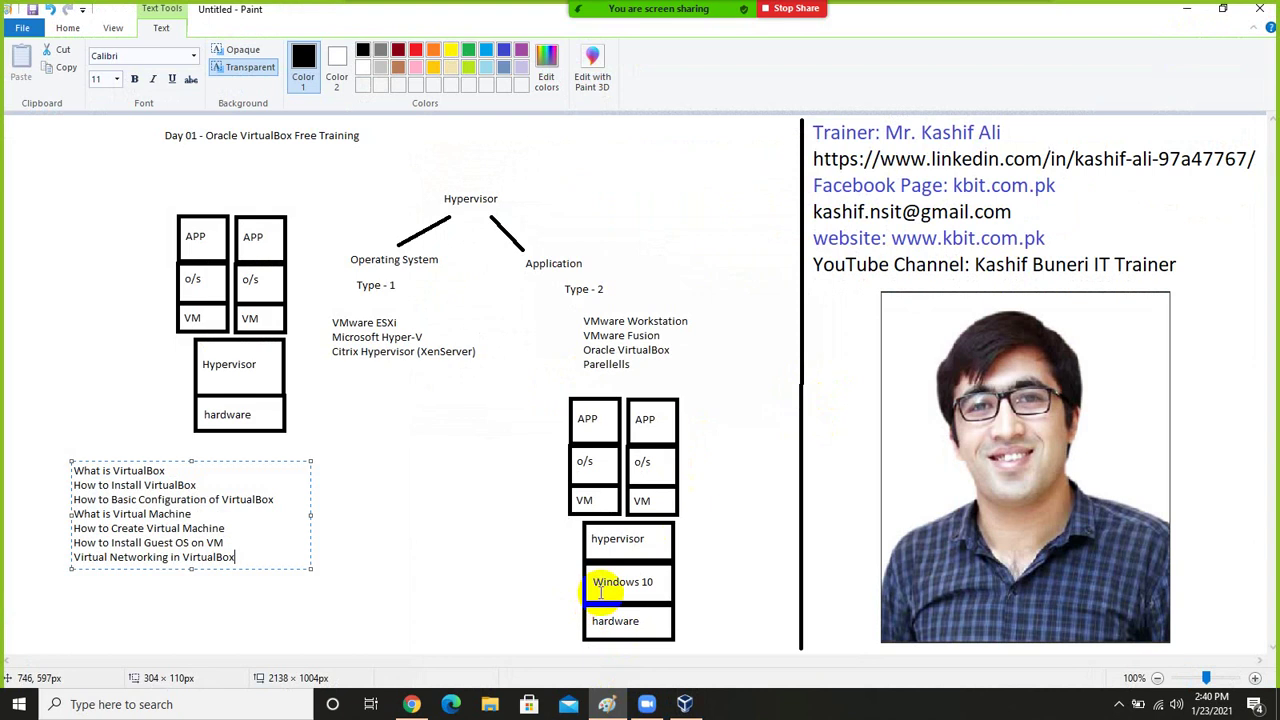
{"action": "mouse_move", "coordinate": [660, 12]}
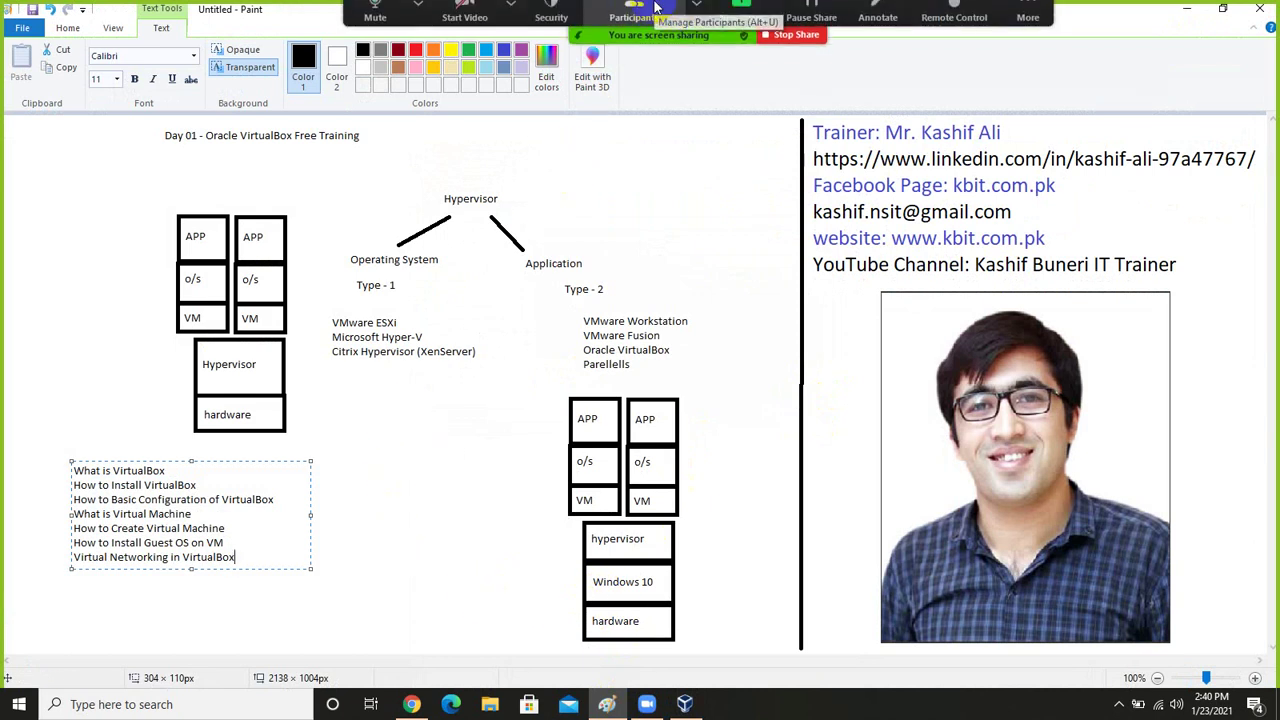
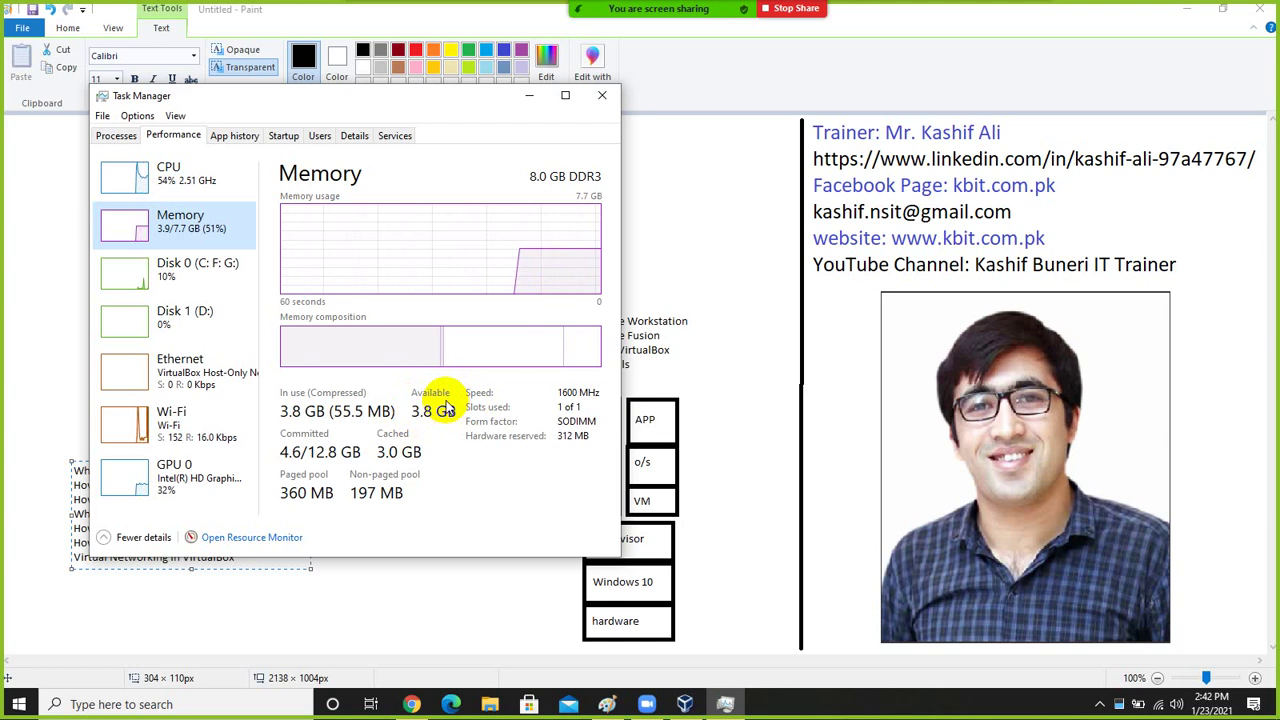
{"action": "left_click", "coordinate": [602, 95]}
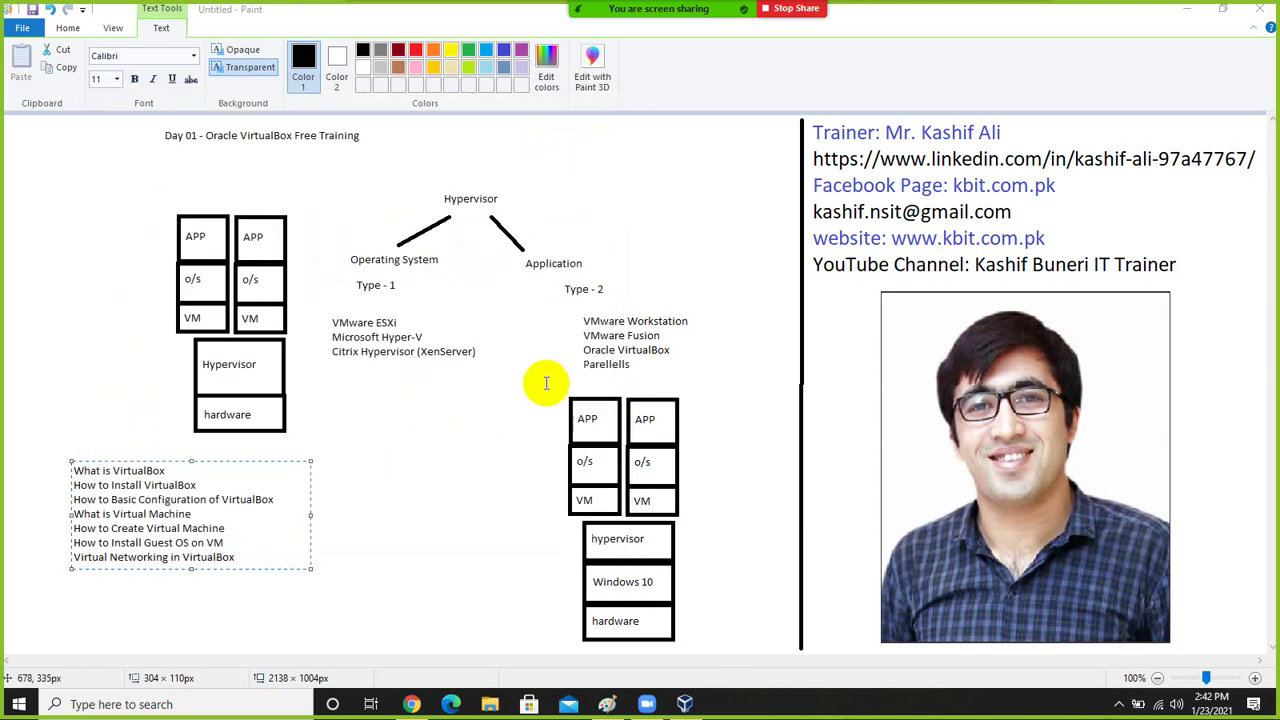
Step: Switch back to VirtualBox Manager and dismiss the meeting time-limit notice
{"action": "left_click", "coordinate": [682, 704]}
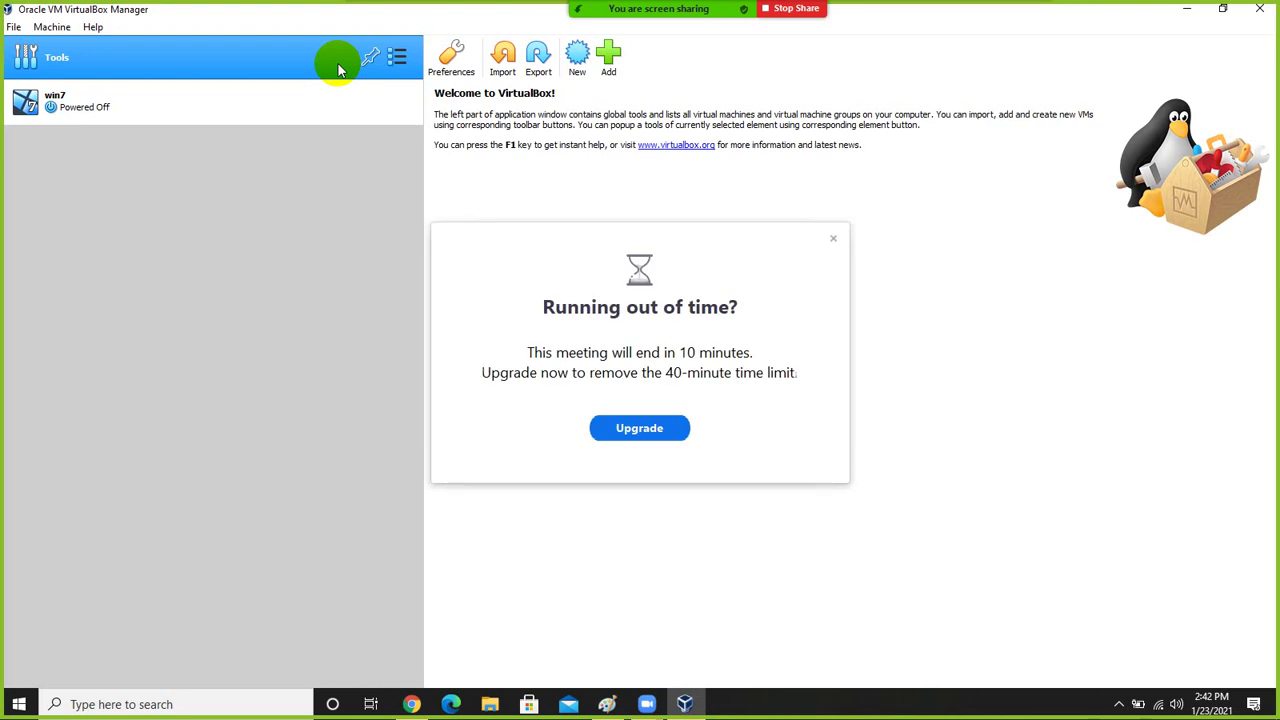
{"action": "left_click", "coordinate": [827, 238]}
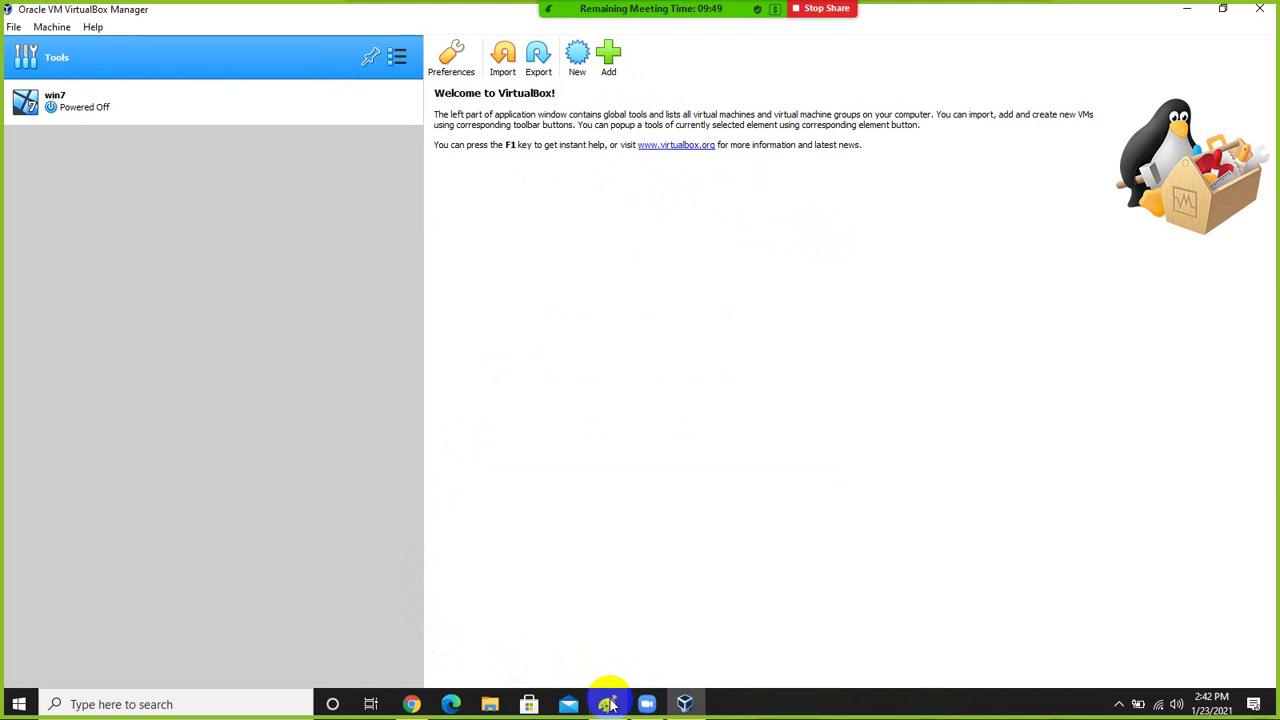
Step: Switch to Chrome, search Google for "virtual appliance" in a new tab, then return to VirtualBox Manager
{"action": "left_click", "coordinate": [410, 702]}
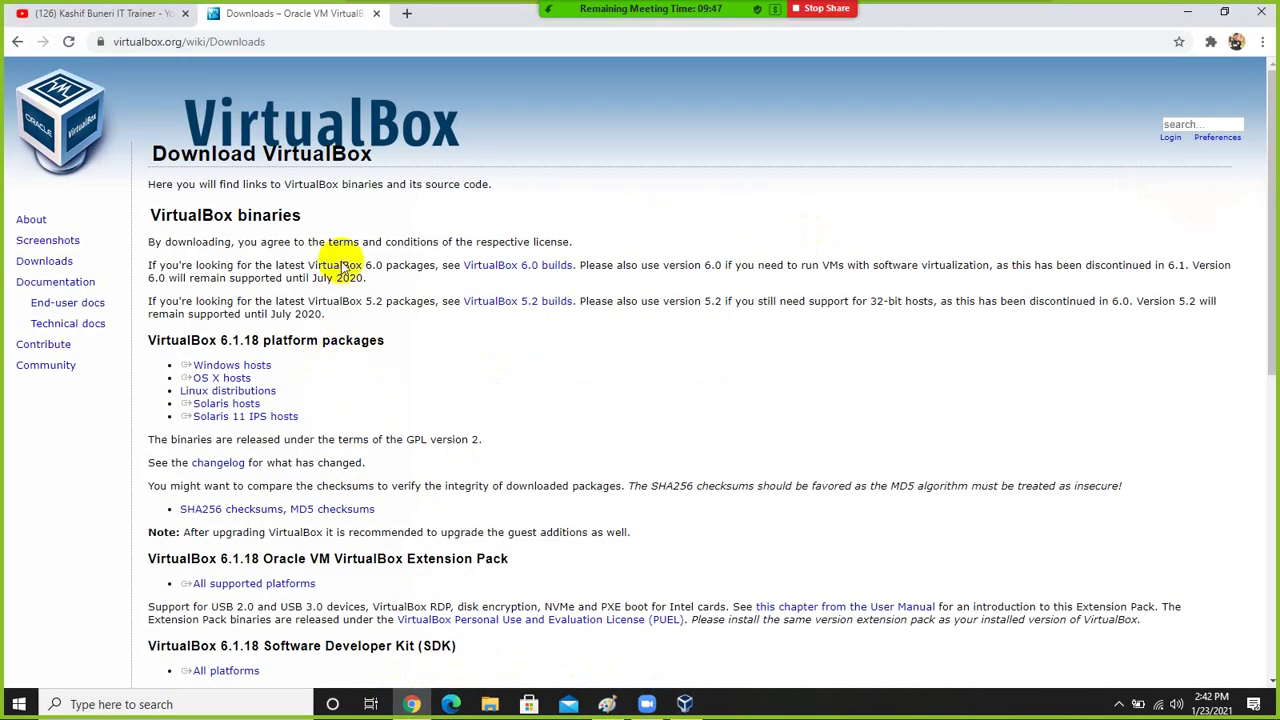
{"action": "left_click", "coordinate": [406, 13]}
{"action": "left_click", "coordinate": [409, 39]}
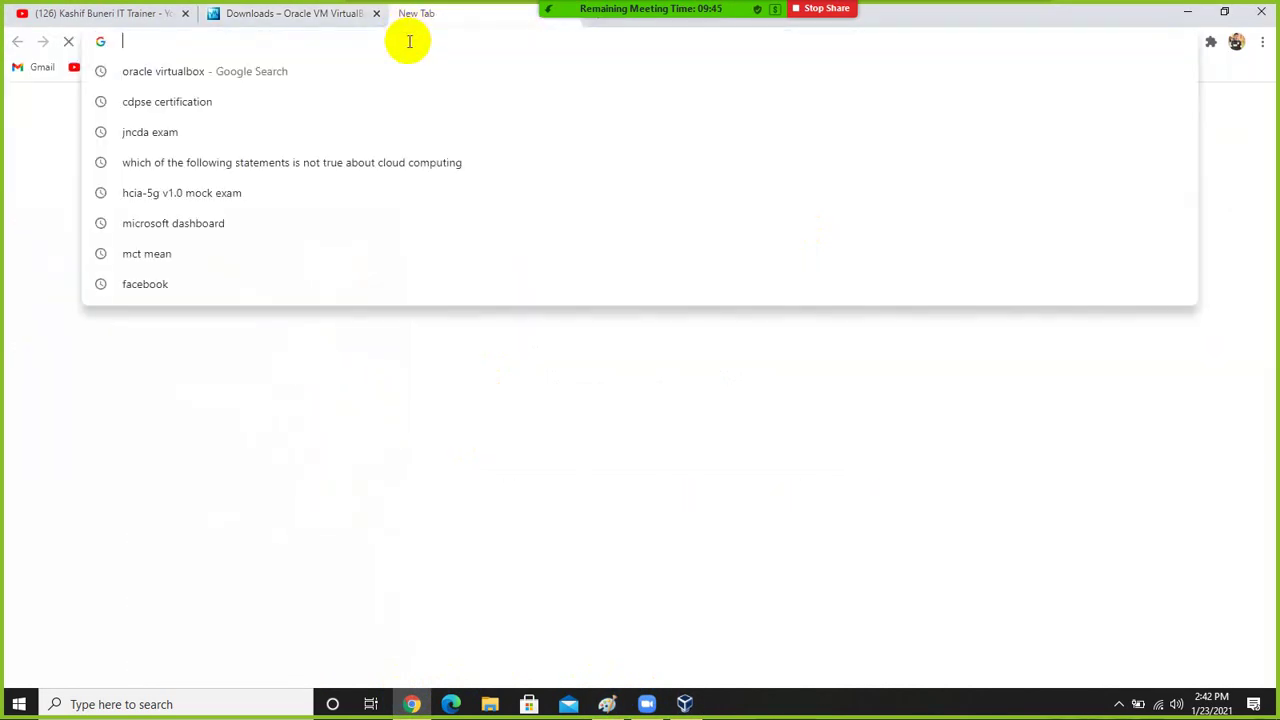
{"action": "type", "text": "virtual "}
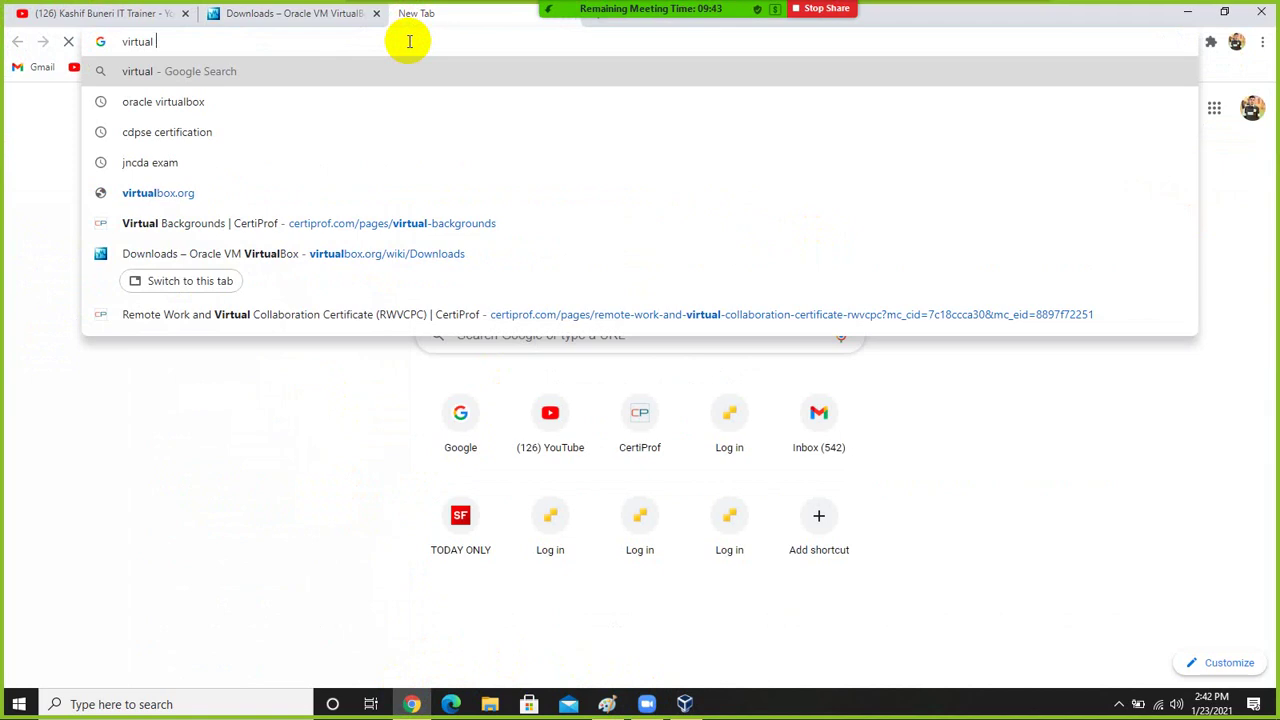
{"action": "type", "text": "appliance"}
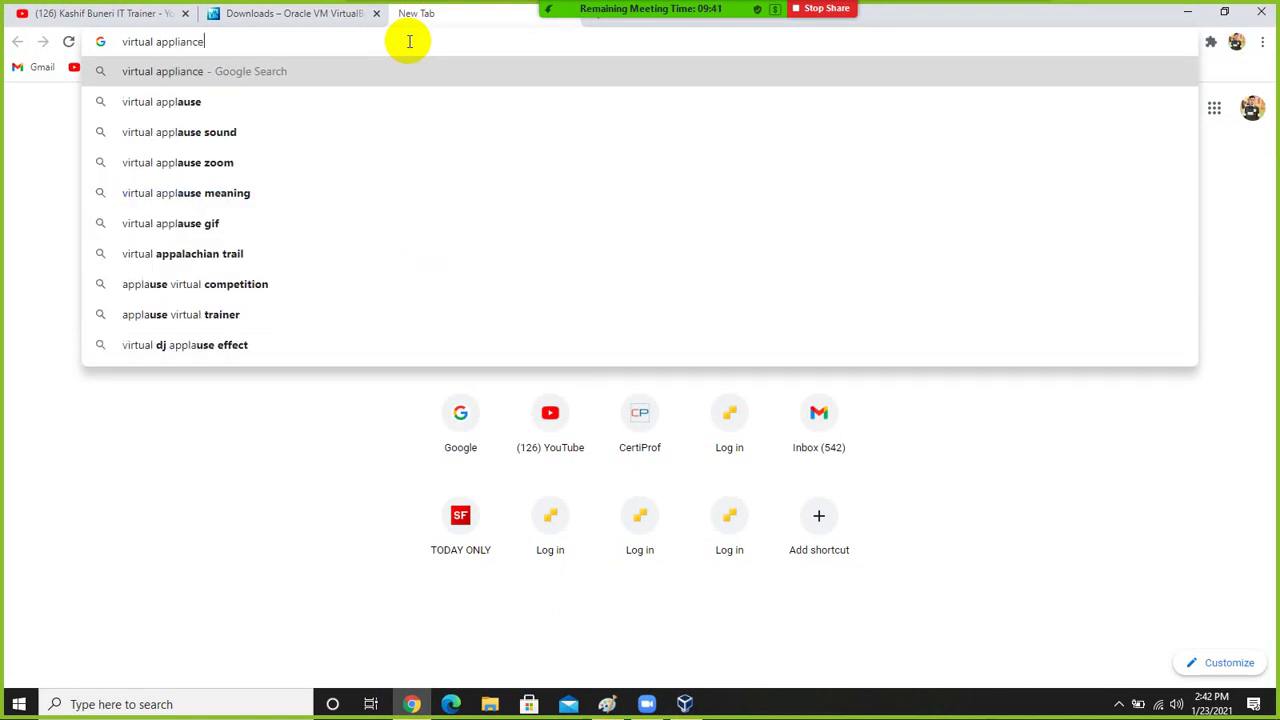
{"action": "key", "text": "Down"}
{"action": "key", "text": "Down"}
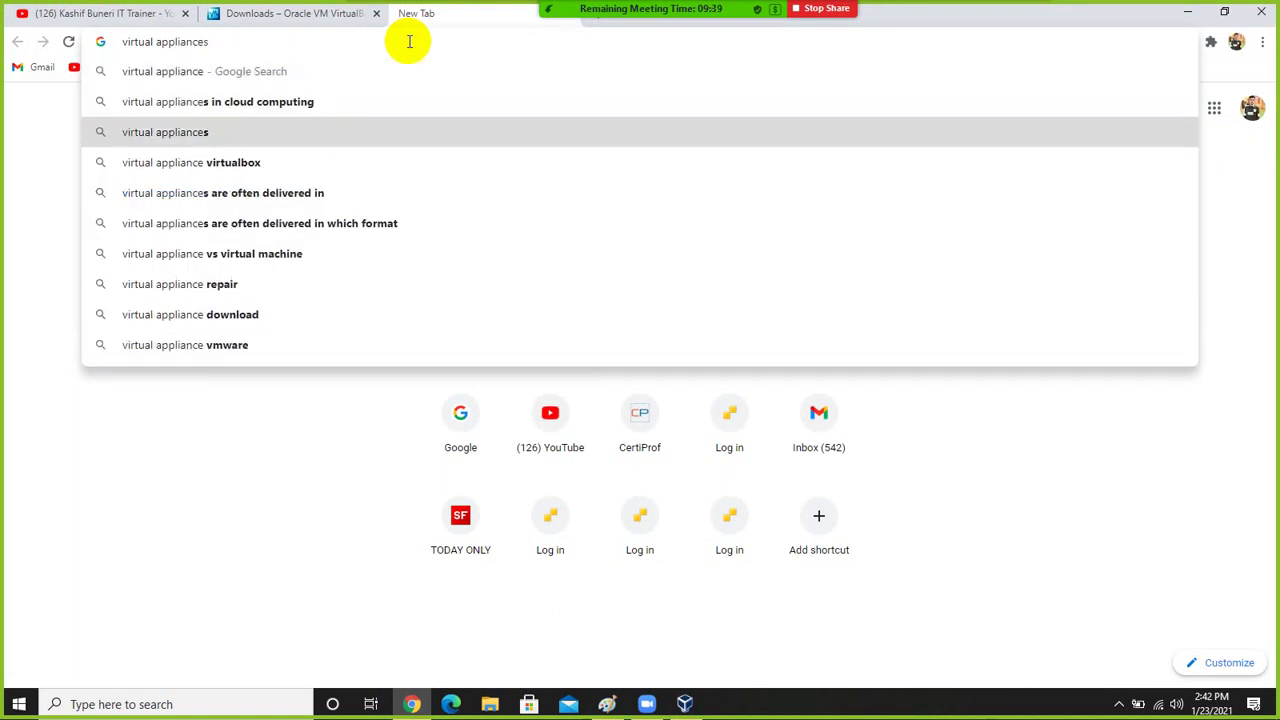
{"action": "key", "text": "Up"}
{"action": "key", "text": "Up"}
{"action": "key", "text": "Return"}
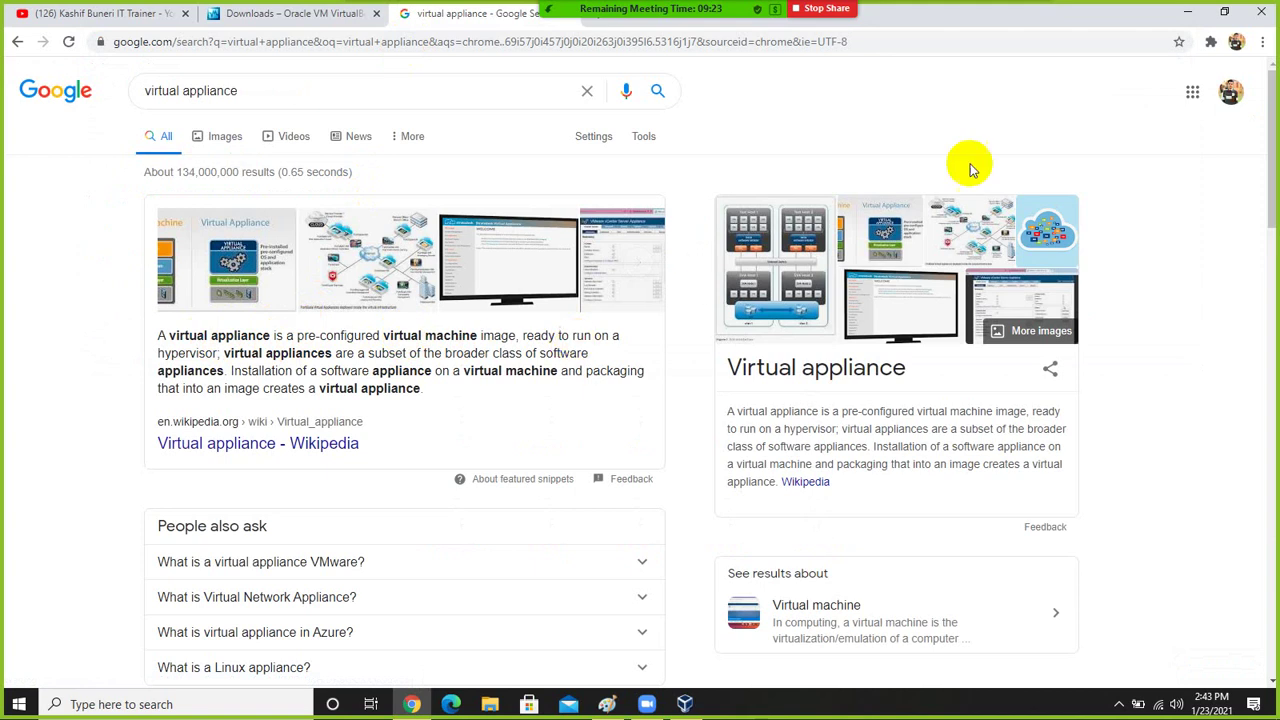
{"action": "left_click", "coordinate": [1187, 12]}
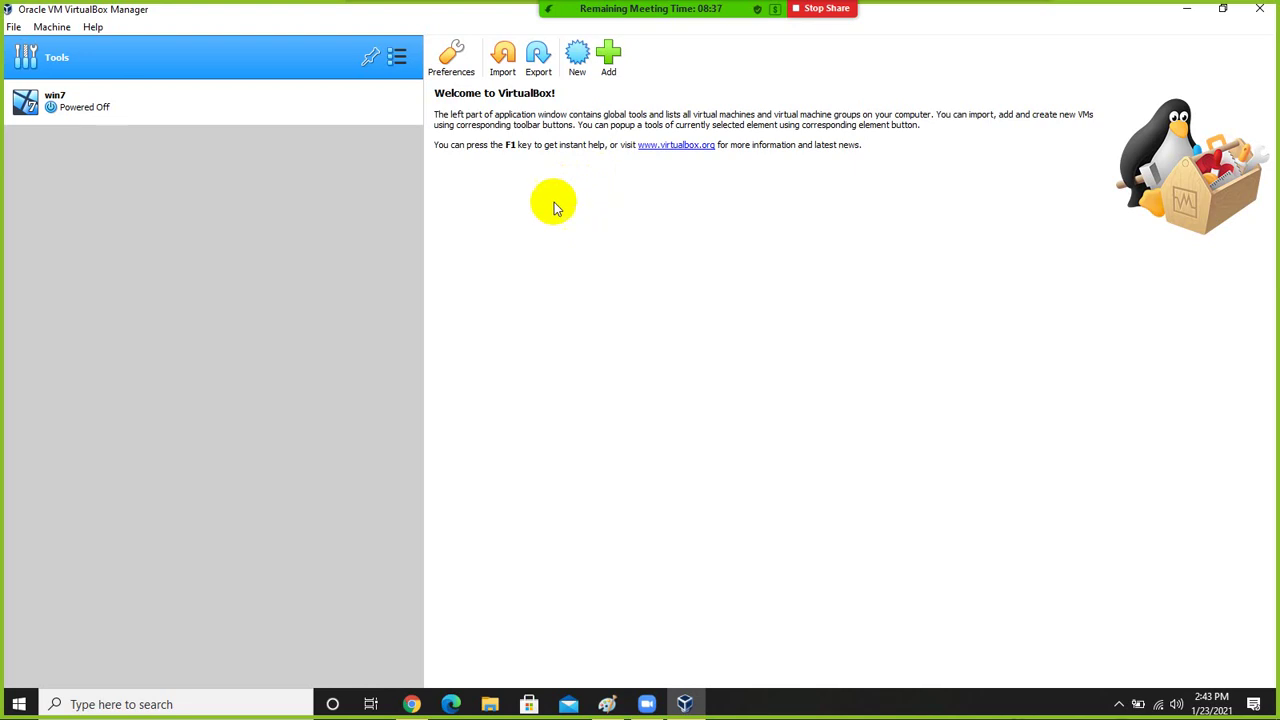
Step: Start creating a virtual machine named test-windows7 and review the operating system types, keeping Microsoft Windows
{"action": "left_click", "coordinate": [576, 72]}
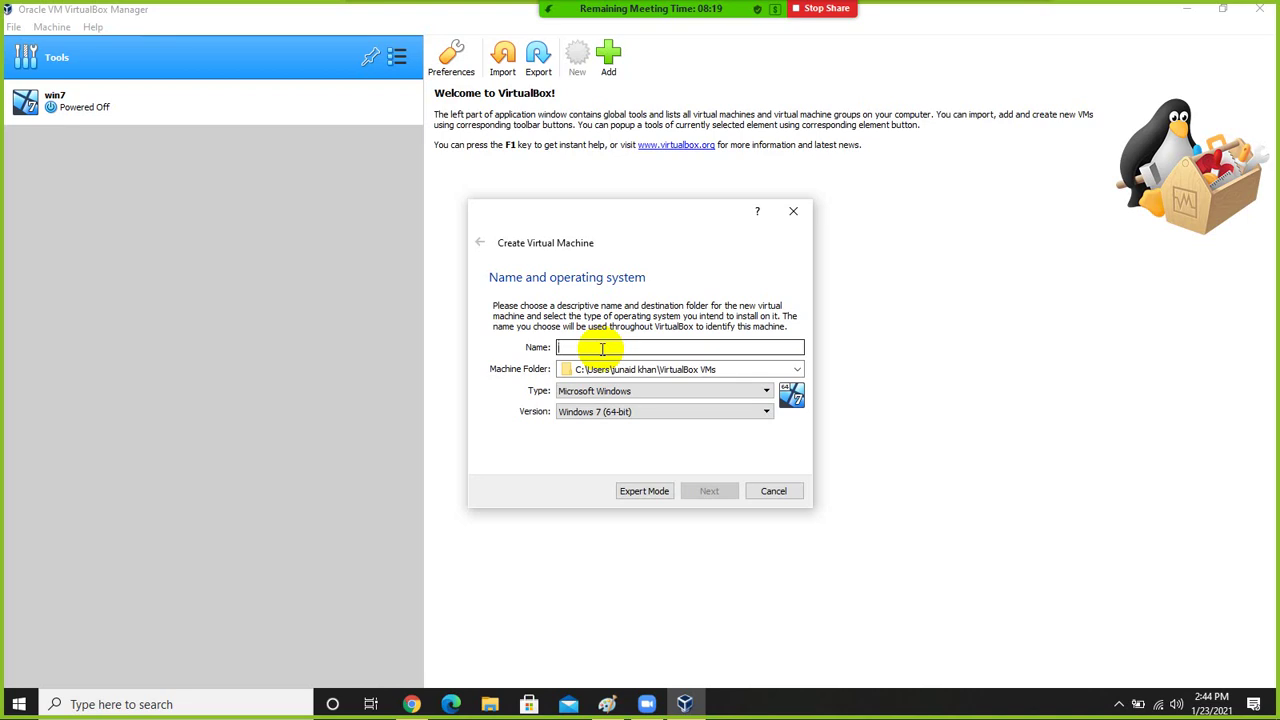
{"action": "type", "text": "test-"}
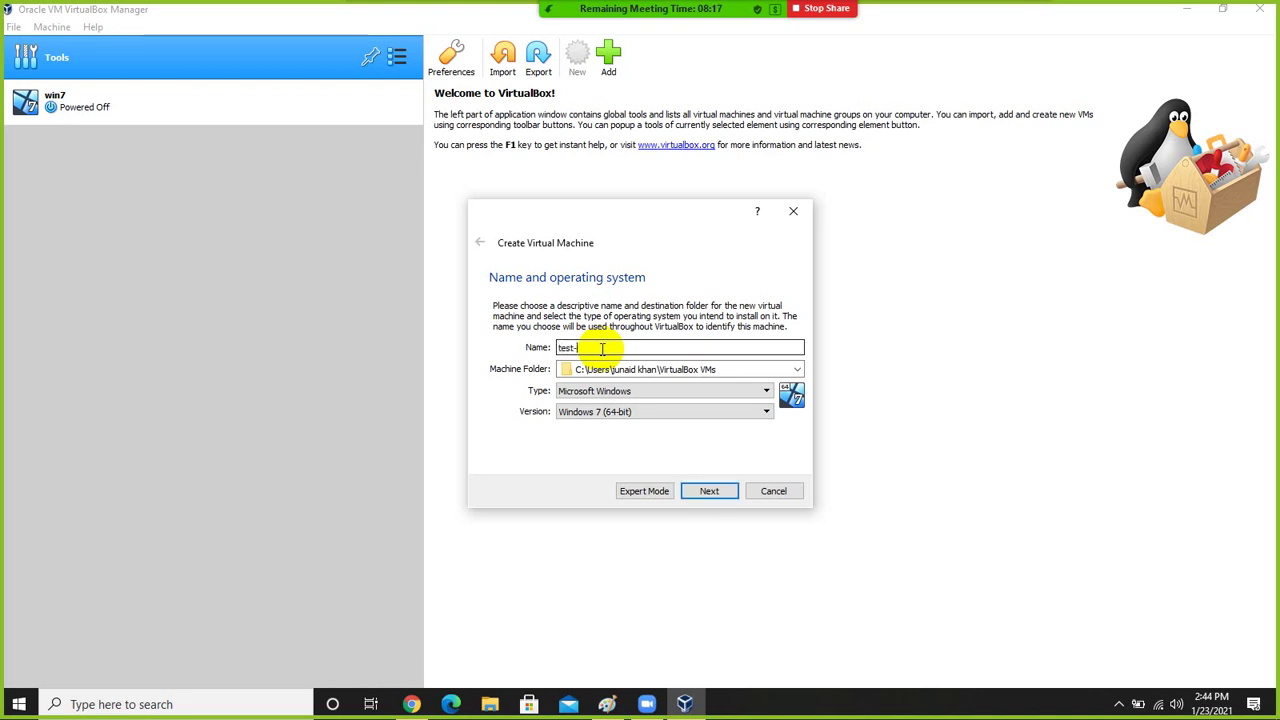
{"action": "type", "text": "windows7"}
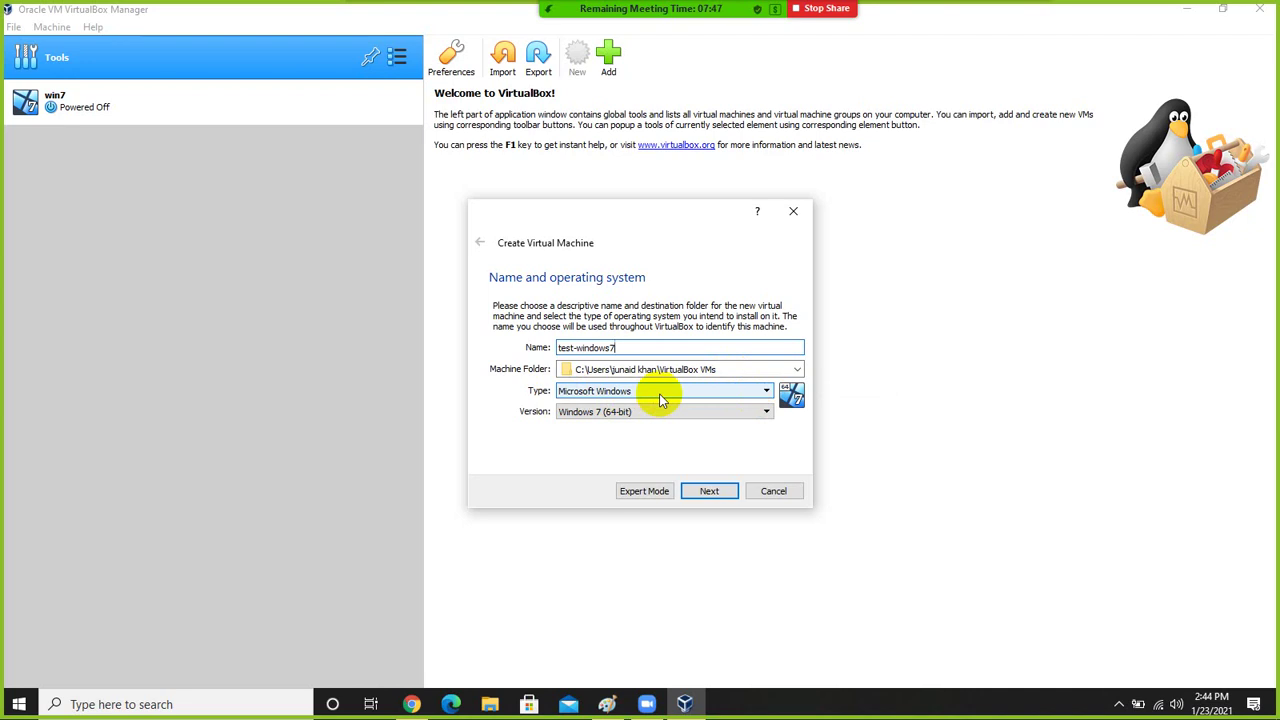
{"action": "left_click", "coordinate": [767, 393]}
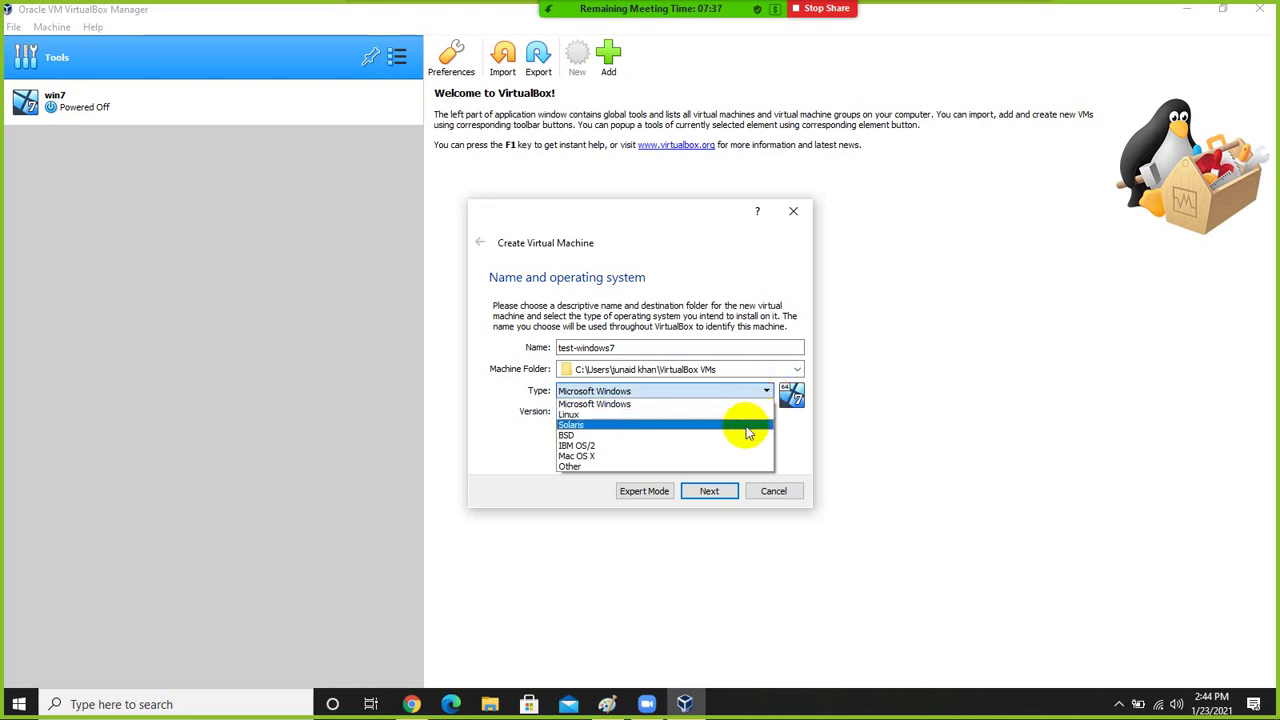
{"action": "left_click", "coordinate": [786, 428]}
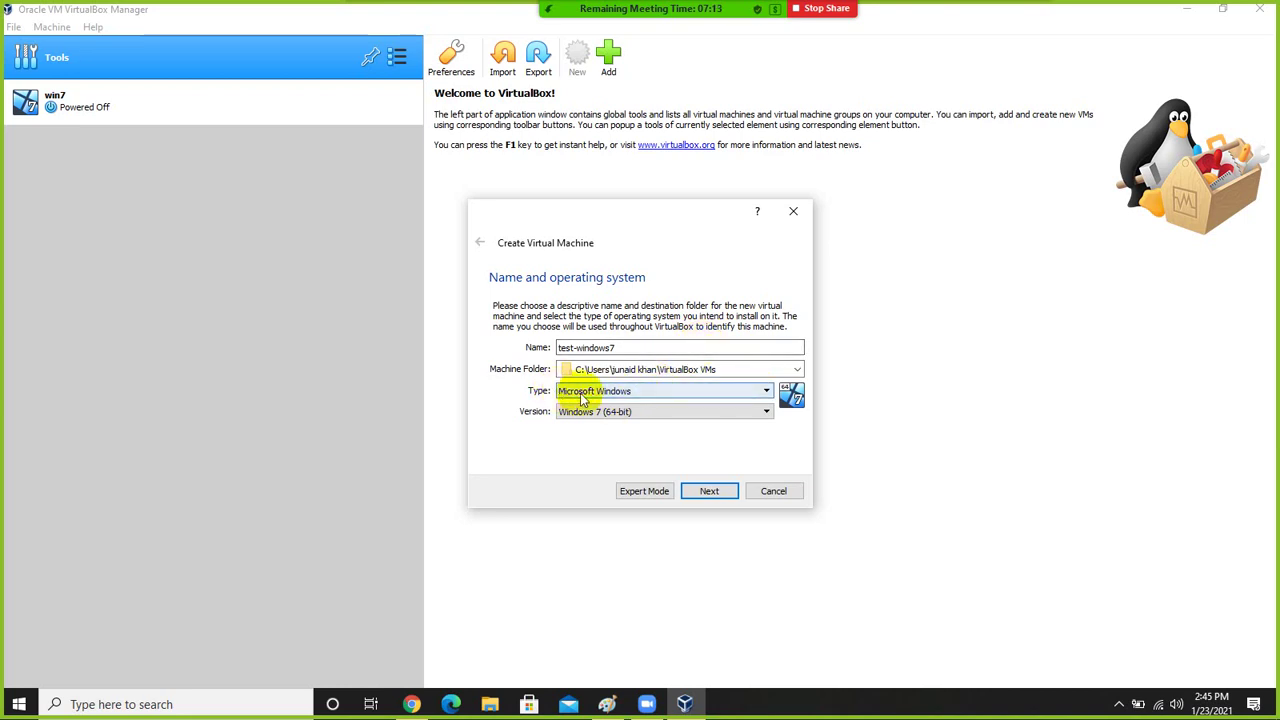
Step: Set the new machine's version to Windows 7 (32-bit) and continue to the memory size
{"action": "left_click", "coordinate": [766, 414]}
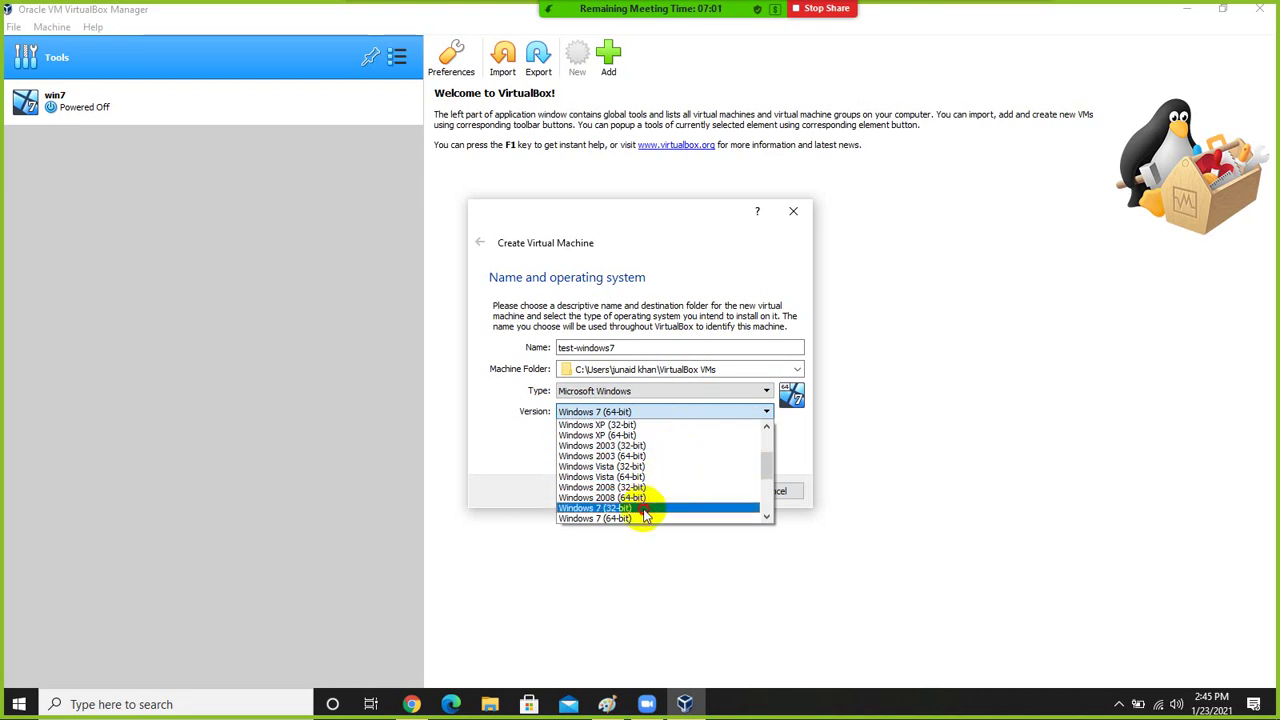
{"action": "left_click", "coordinate": [645, 508]}
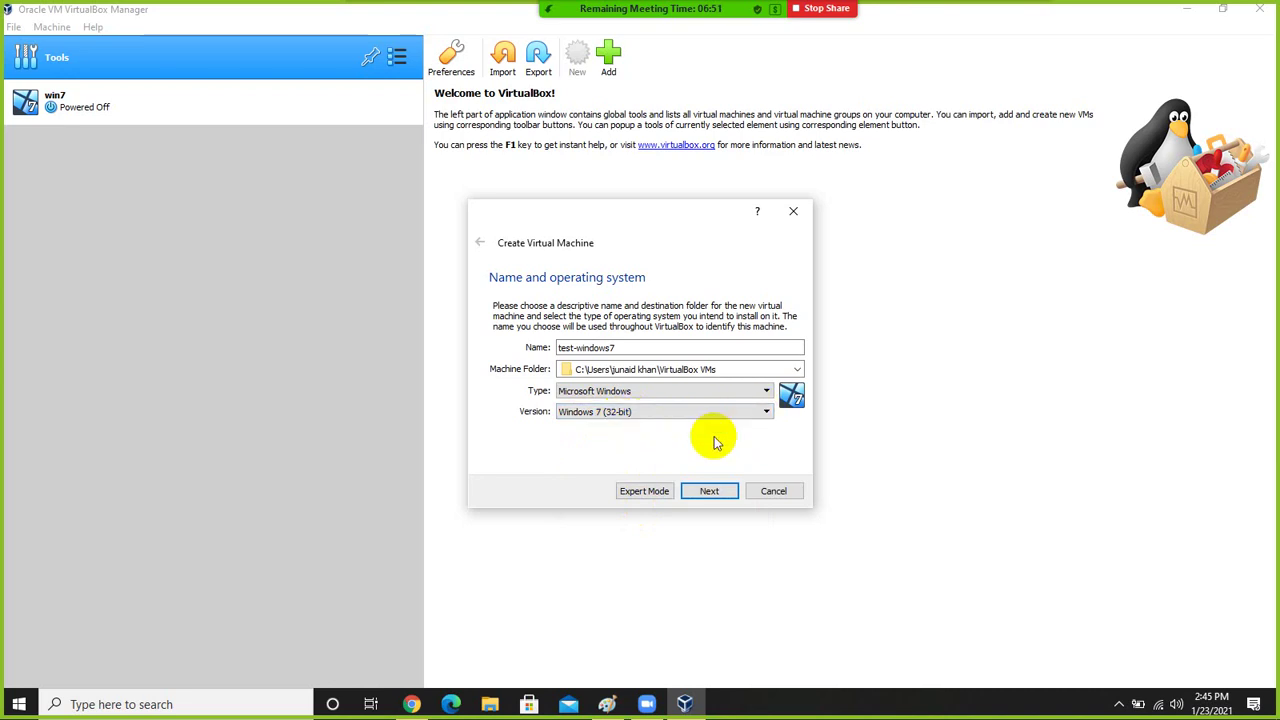
{"action": "left_click", "coordinate": [757, 413]}
{"action": "scroll", "coordinate": [689, 451], "scroll_direction": "down", "scroll_amount": 1}
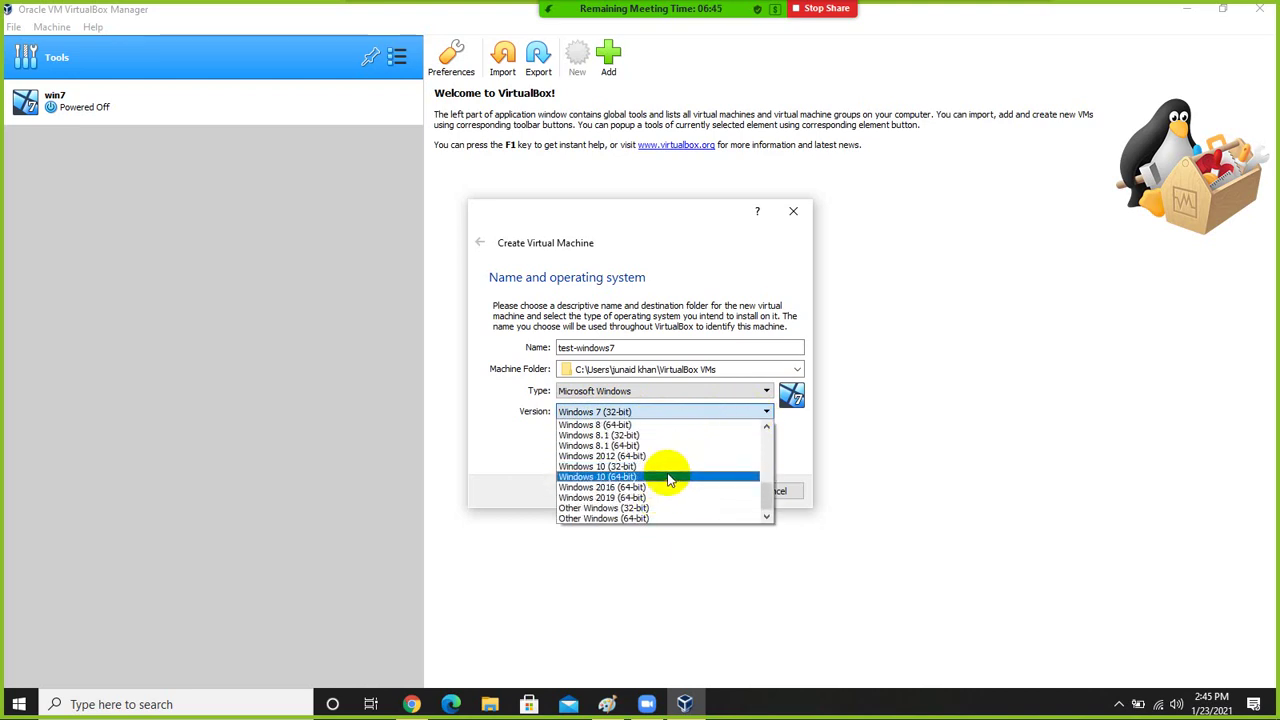
{"action": "left_click", "coordinate": [540, 450]}
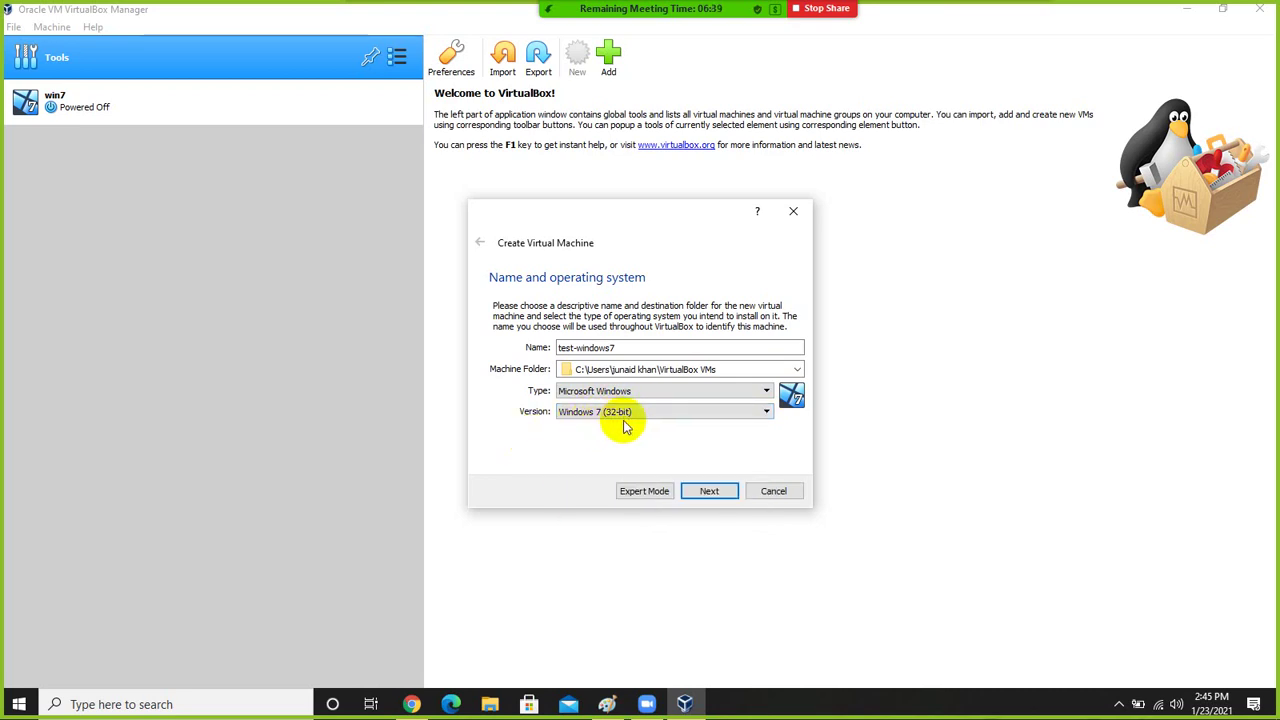
{"action": "left_click", "coordinate": [709, 492]}
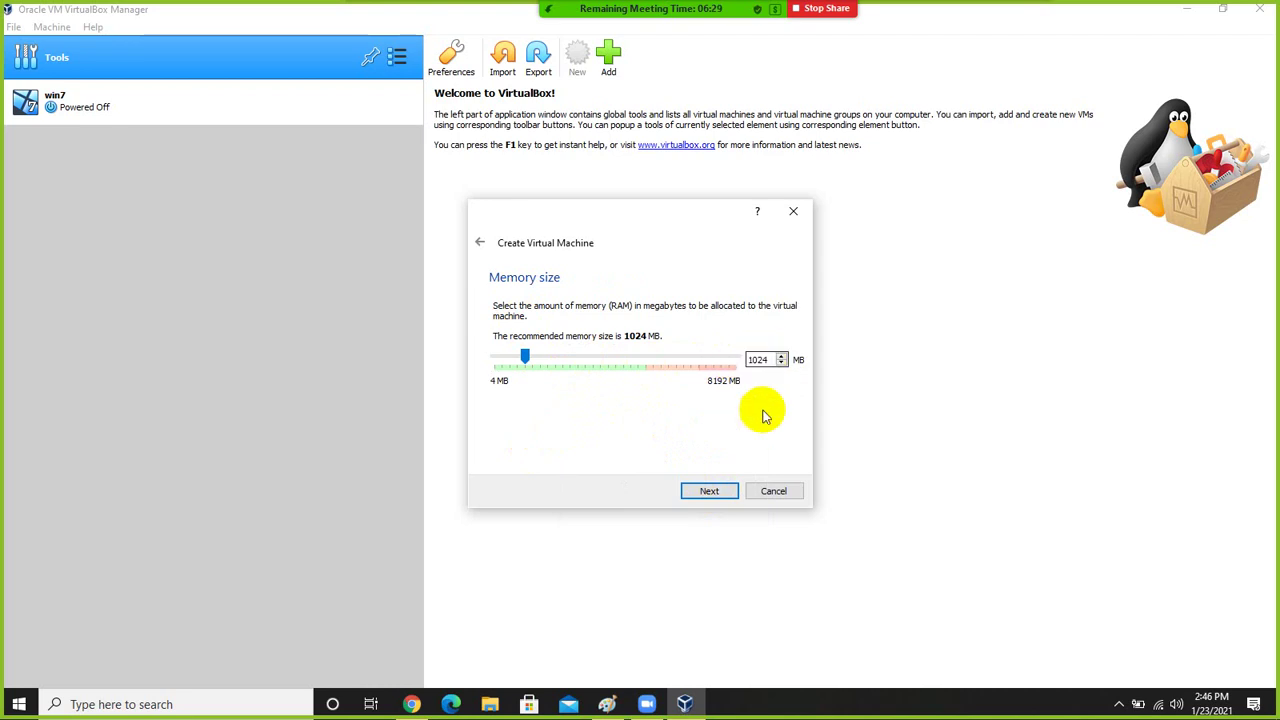
Step: Switch to the training notes in Paint and add the text "2GB vRAM" beside the second VM box of the Type-2 diagram
{"action": "left_click", "coordinate": [607, 704]}
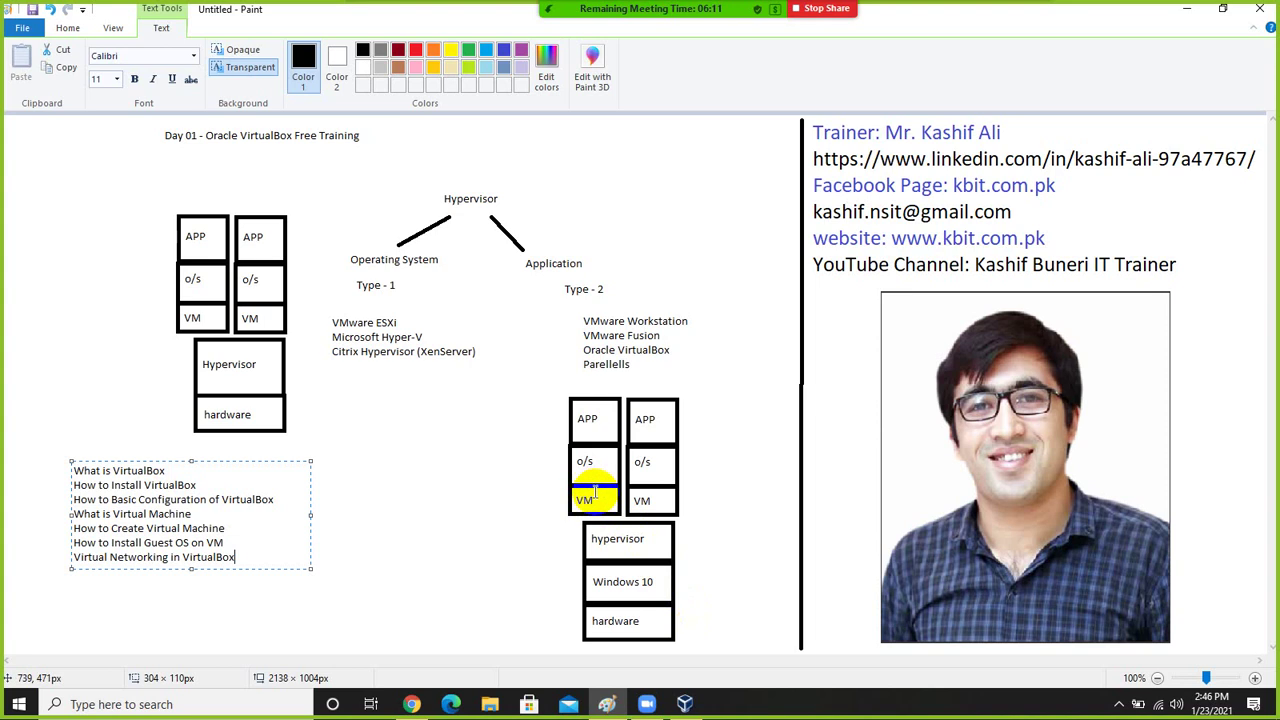
{"action": "left_click", "coordinate": [685, 491]}
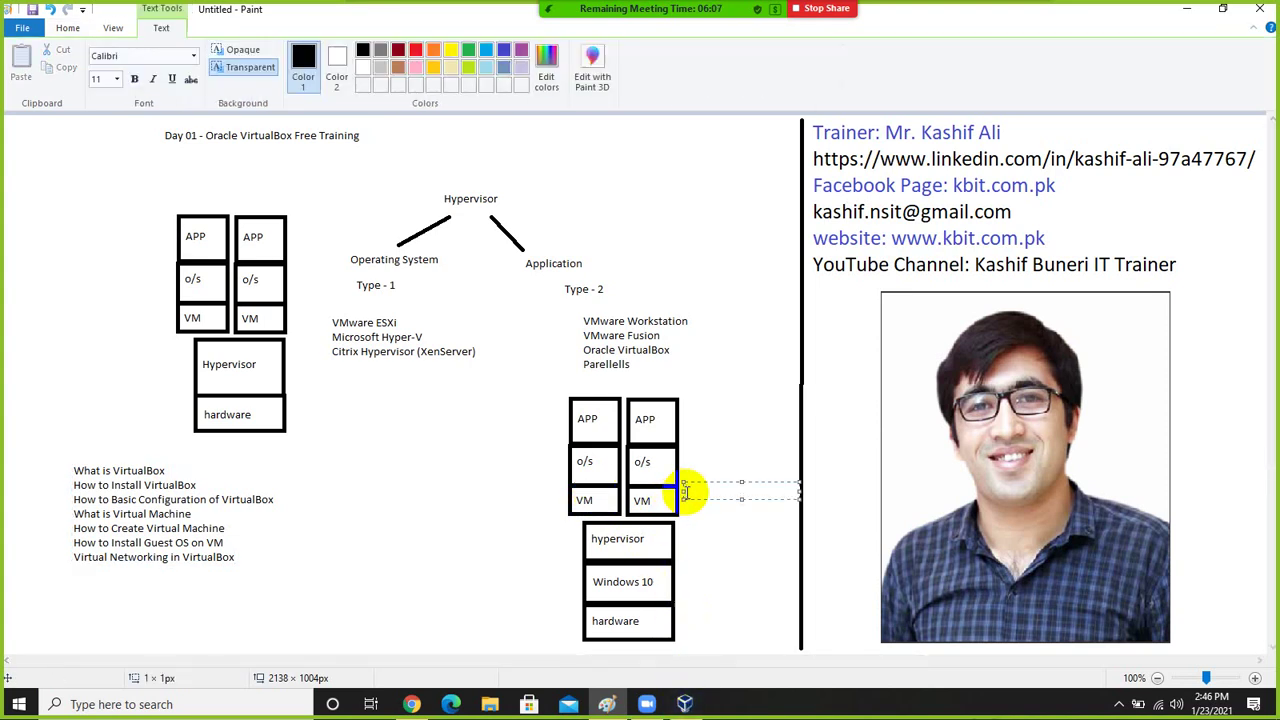
{"action": "type", "text": "2GB v"}
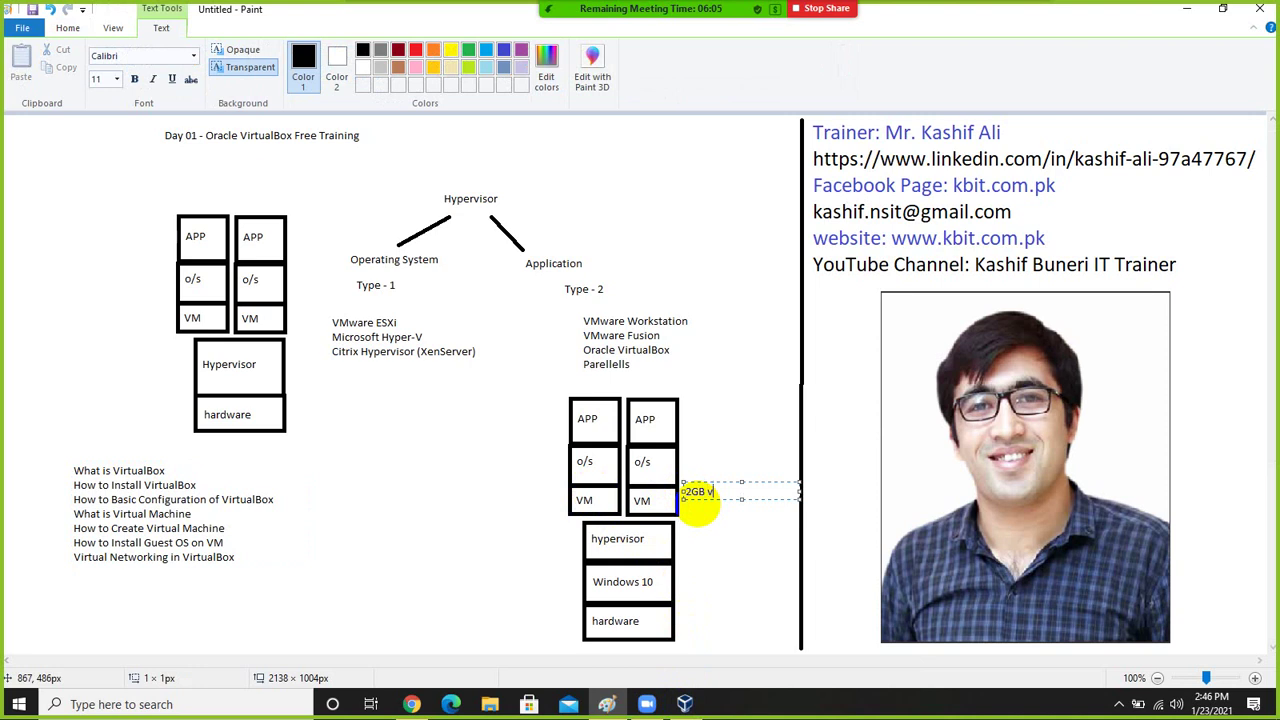
{"action": "type", "text": "RAM"}
Step: Return to VirtualBox Manager and accept 1024 MB of memory for the new machine, continuing to the hard disk options
{"action": "left_click", "coordinate": [684, 704]}
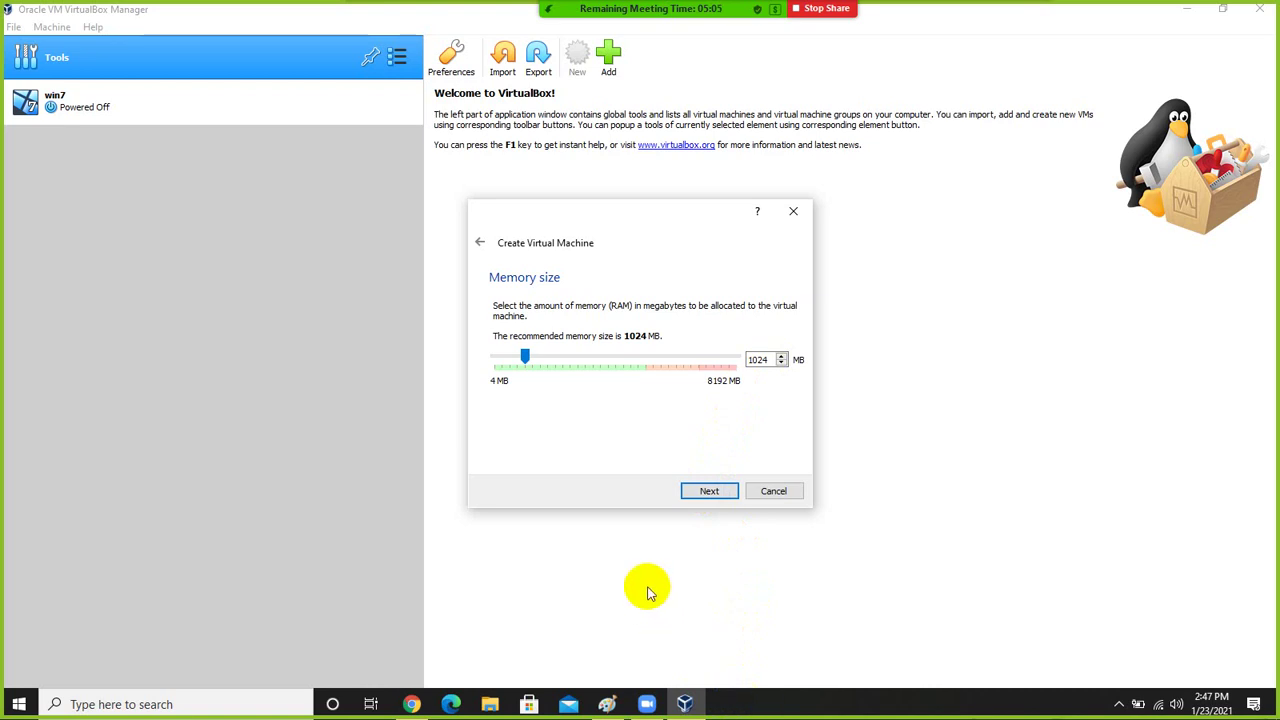
{"action": "left_click", "coordinate": [701, 496]}
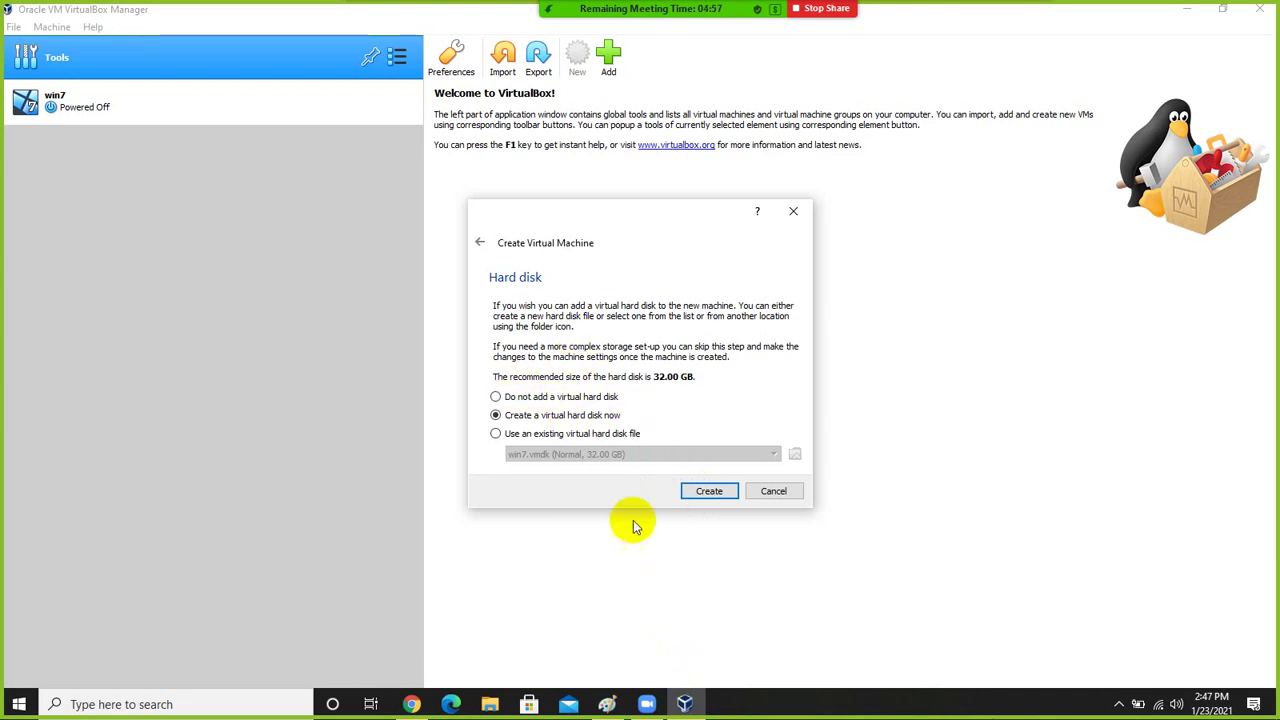
{"action": "left_click", "coordinate": [680, 700]}
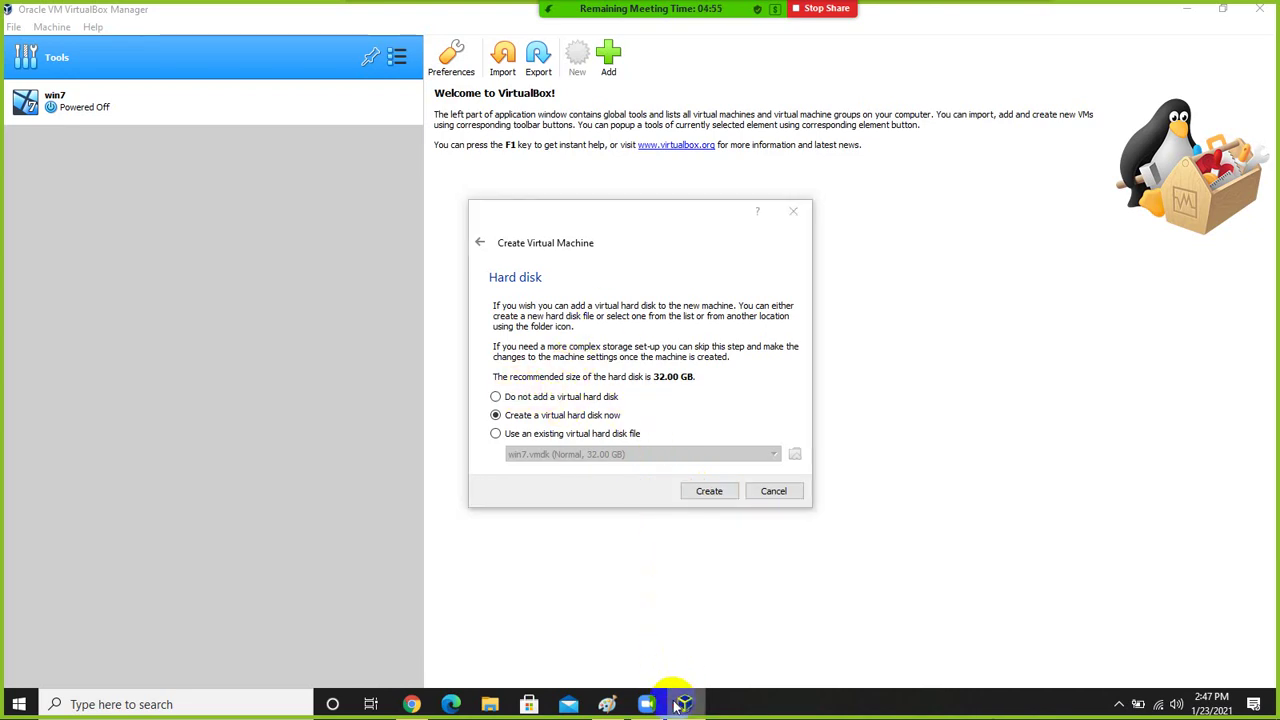
Step: Switch to Paint and add an indigo text list beside the Type-2 diagram with the lines vRAM, vNIC, vDisk and vCPU
{"action": "left_click", "coordinate": [607, 704]}
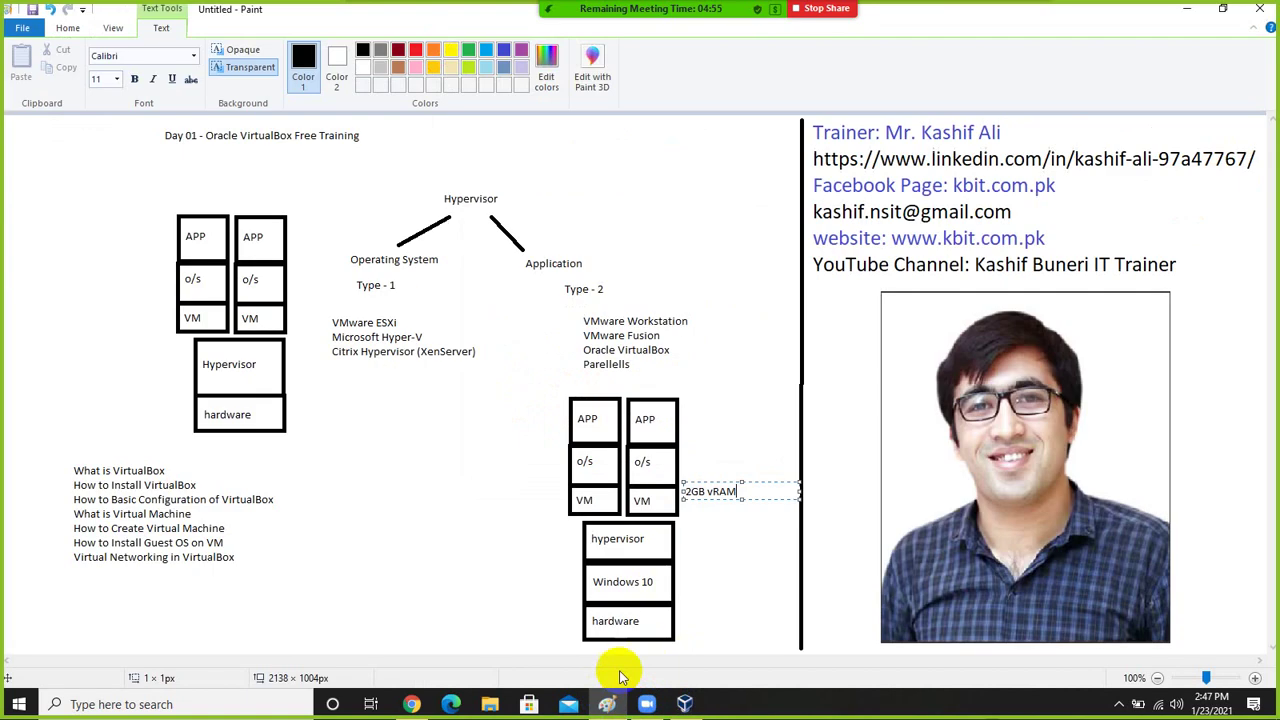
{"action": "left_click", "coordinate": [459, 491]}
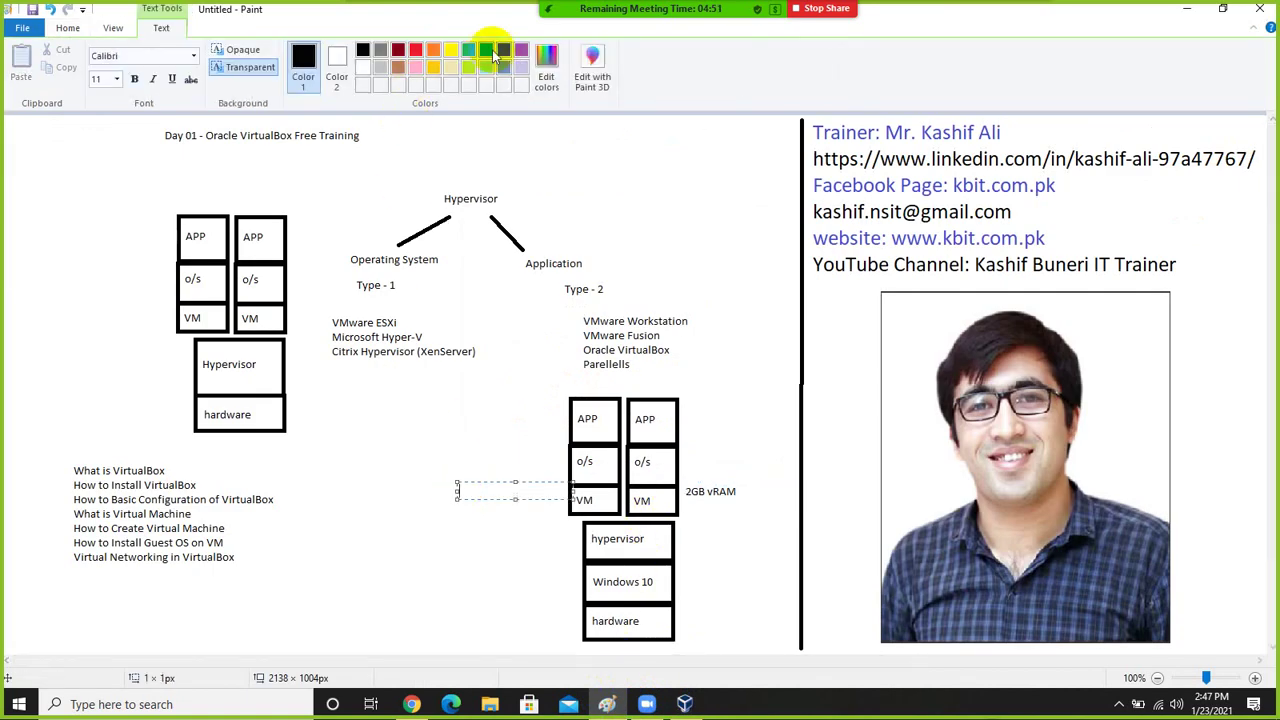
{"action": "left_click", "coordinate": [503, 50]}
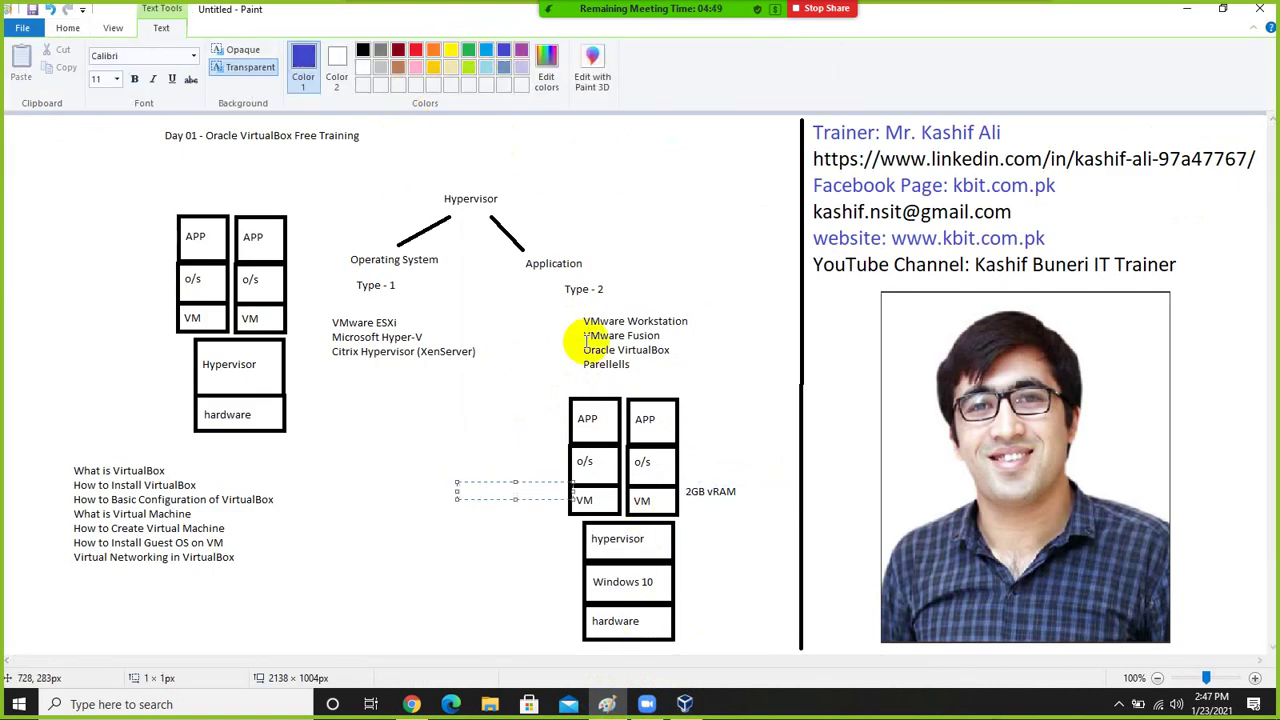
{"action": "type", "text": "vRAM"}
{"action": "key", "text": "Return"}
{"action": "type", "text": "vNIC"}
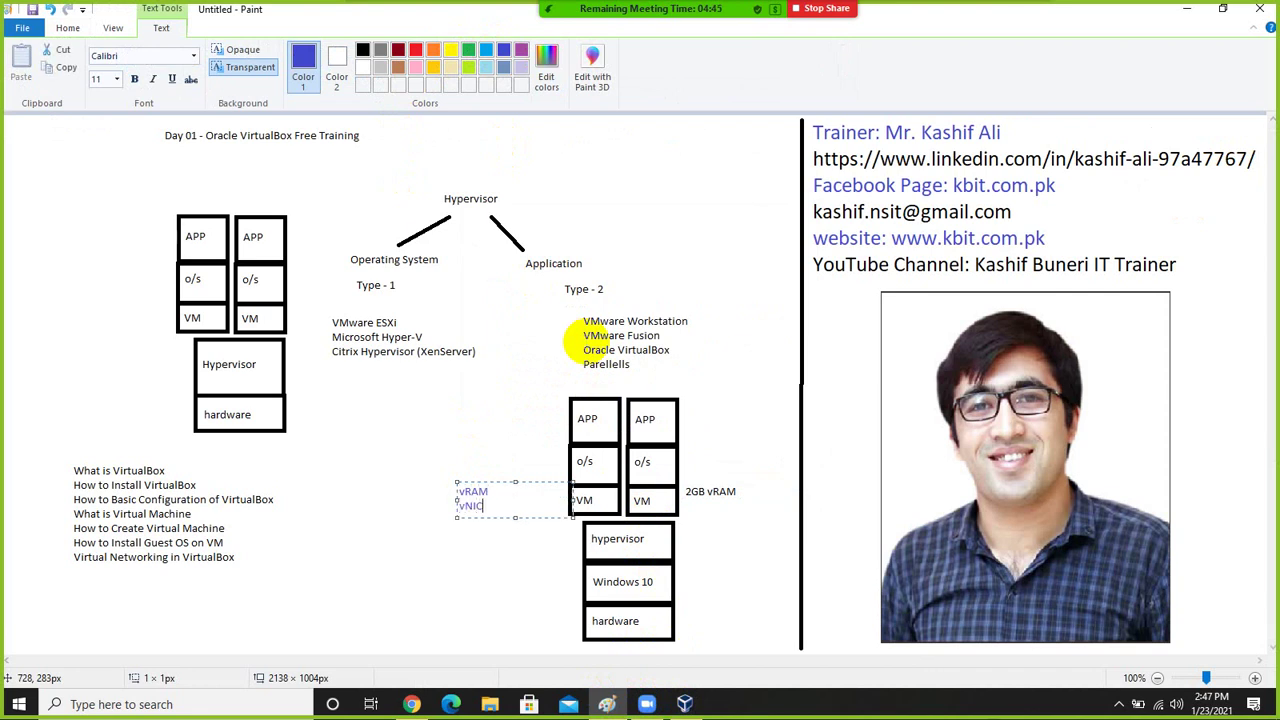
{"action": "key", "text": "Return"}
{"action": "type", "text": "vDisk"}
{"action": "key", "text": "Return"}
{"action": "type", "text": "vCPU"}
Step: Add "(1GB)" after vRAM in the list and move the text box slightly upward, beside the diagram's APP and o/s boxes
{"action": "left_click", "coordinate": [509, 493]}
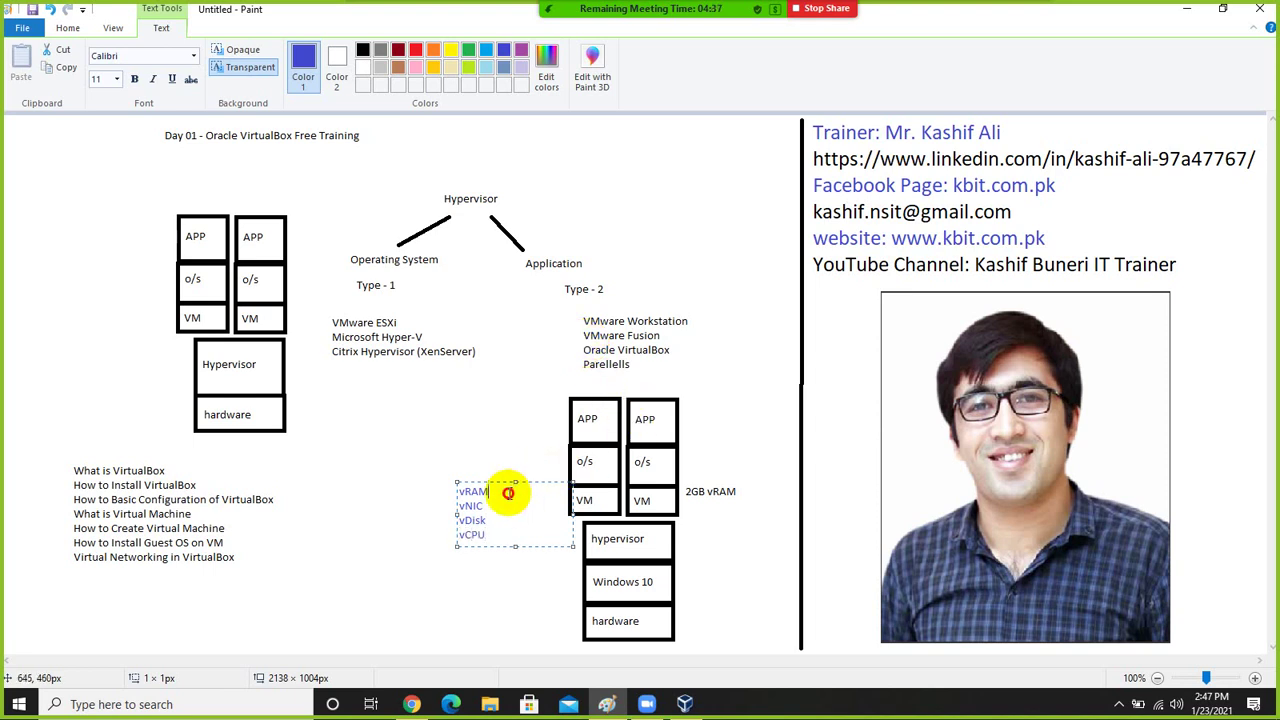
{"action": "type", "text": "(1GB)"}
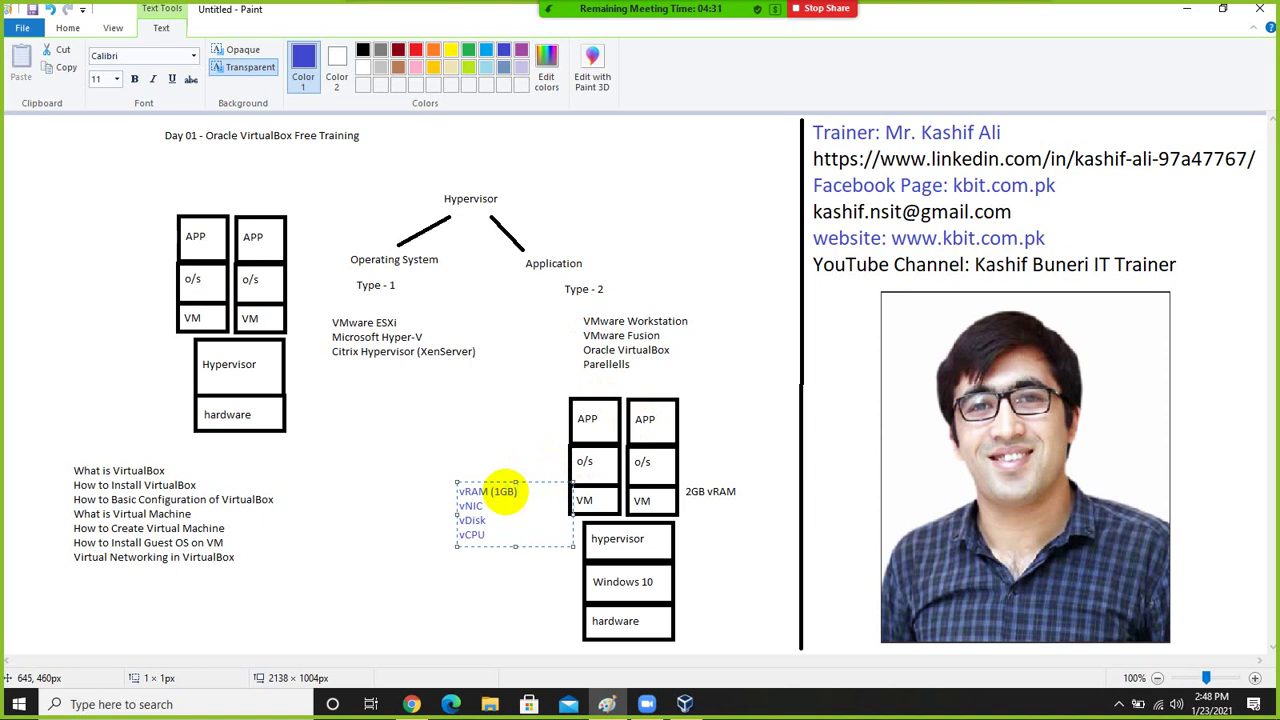
{"action": "left_click", "coordinate": [517, 507]}
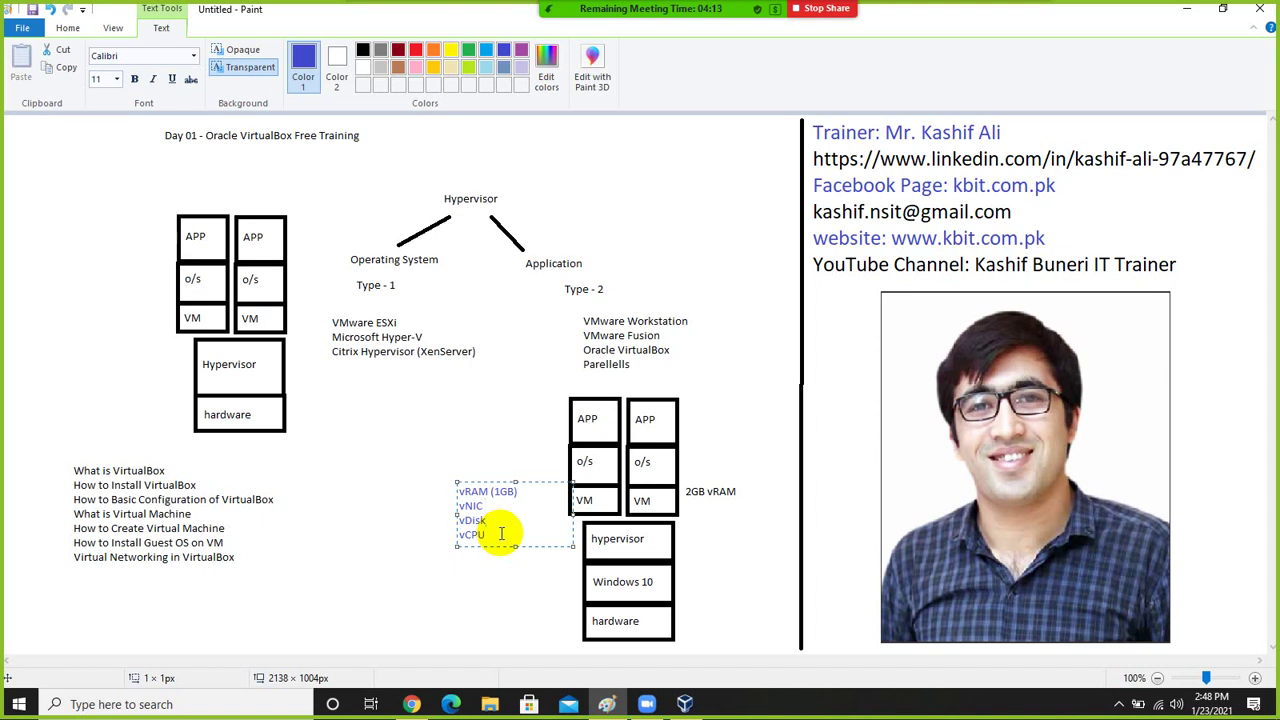
{"action": "key", "text": "Down"}
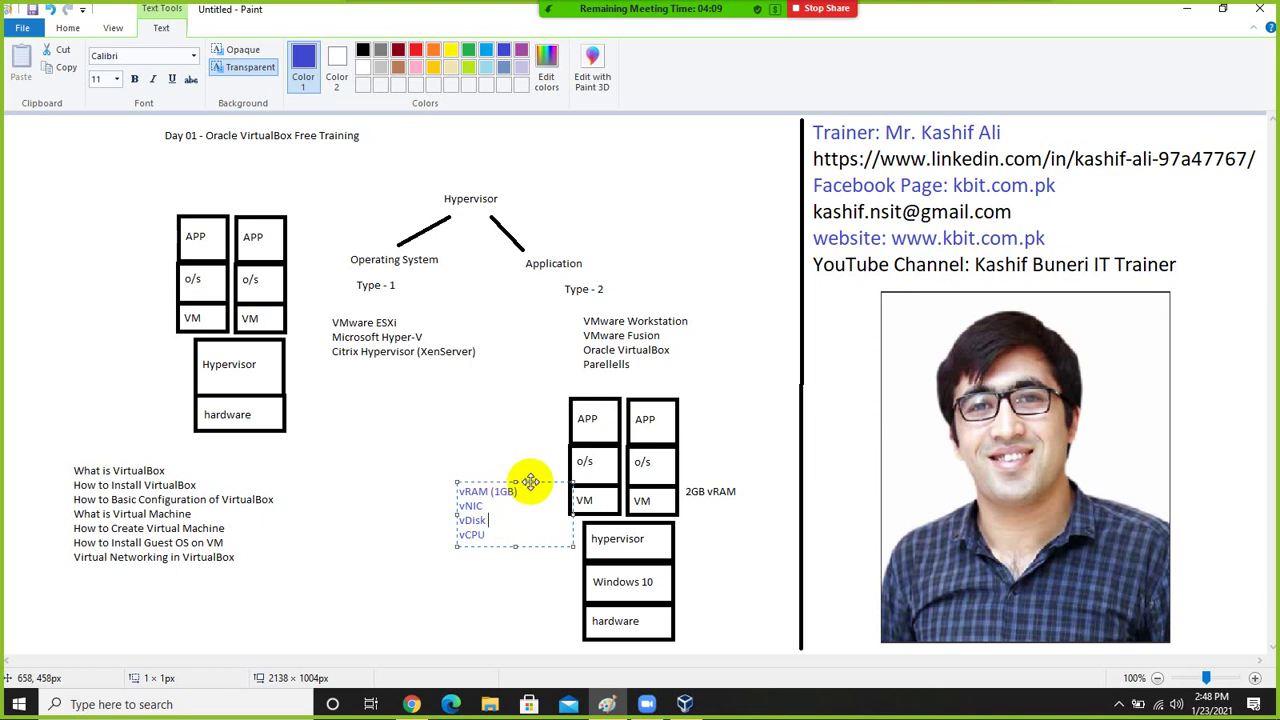
{"action": "left_click_drag", "start_coordinate": [530, 485], "coordinate": [512, 435]}
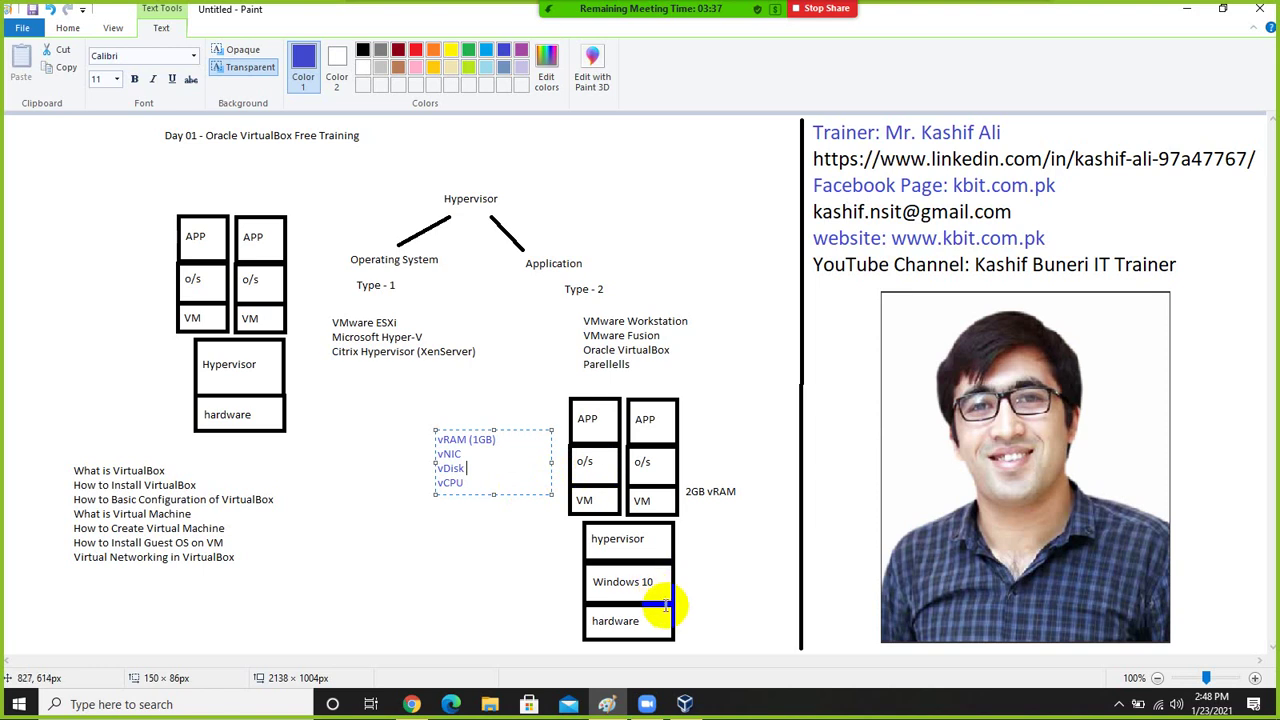
Step: Return to VirtualBox Manager and confirm creating a virtual hard disk now, proceeding to the hard disk file type
{"action": "left_click", "coordinate": [684, 704]}
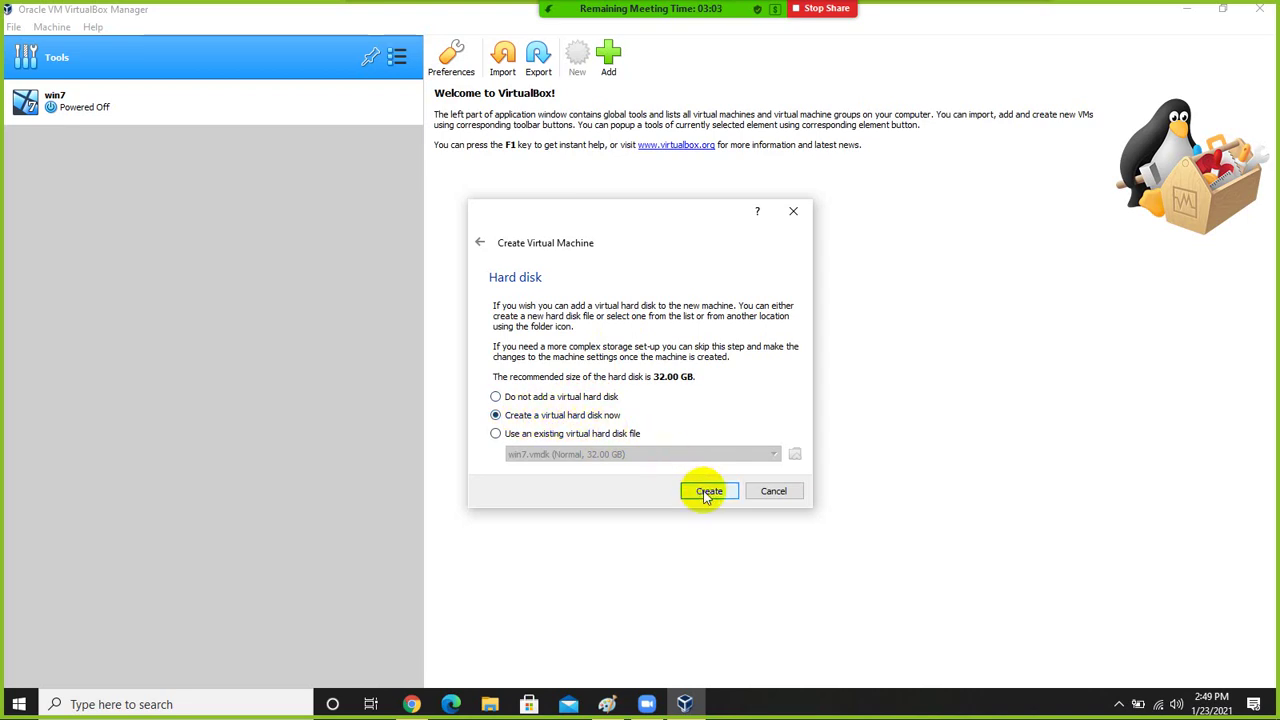
{"action": "left_click", "coordinate": [707, 492]}
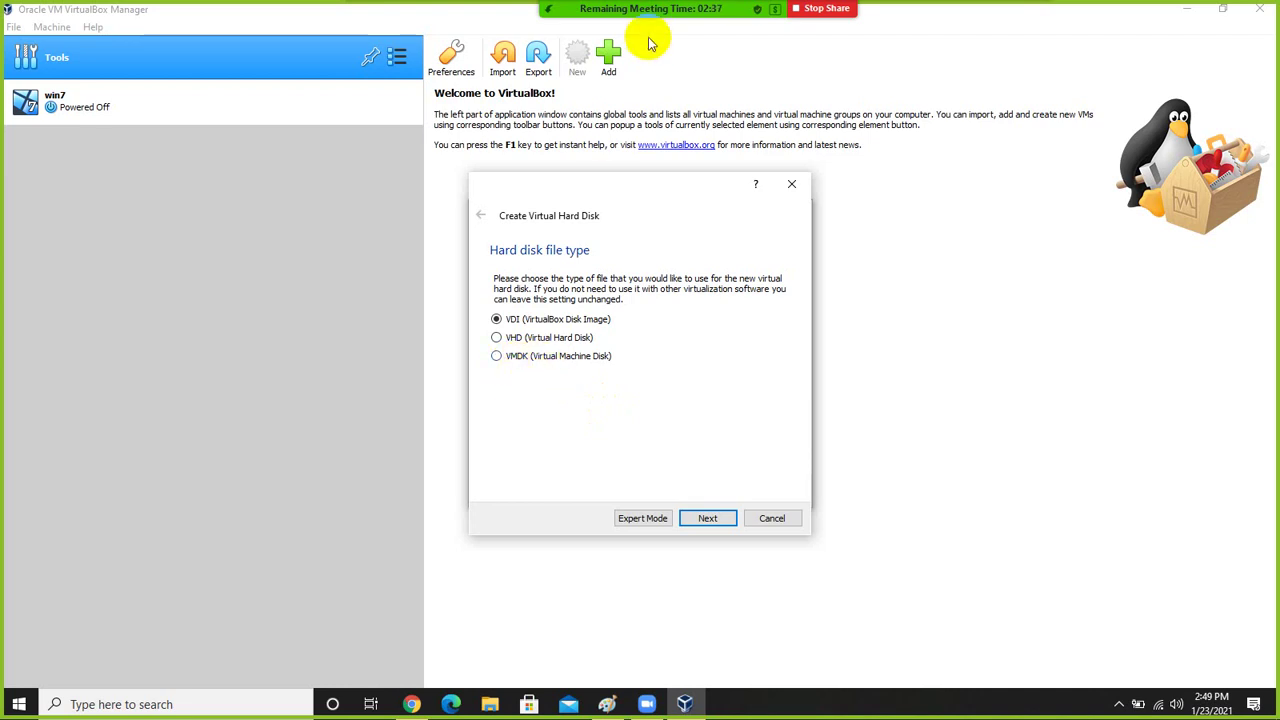
Step: Open the screen-share annotation tools and add the text "VMware VM" beside the VMDK (Virtual Machine Disk) option
{"action": "mouse_move", "coordinate": [640, 8]}
{"action": "left_click", "coordinate": [872, 20]}
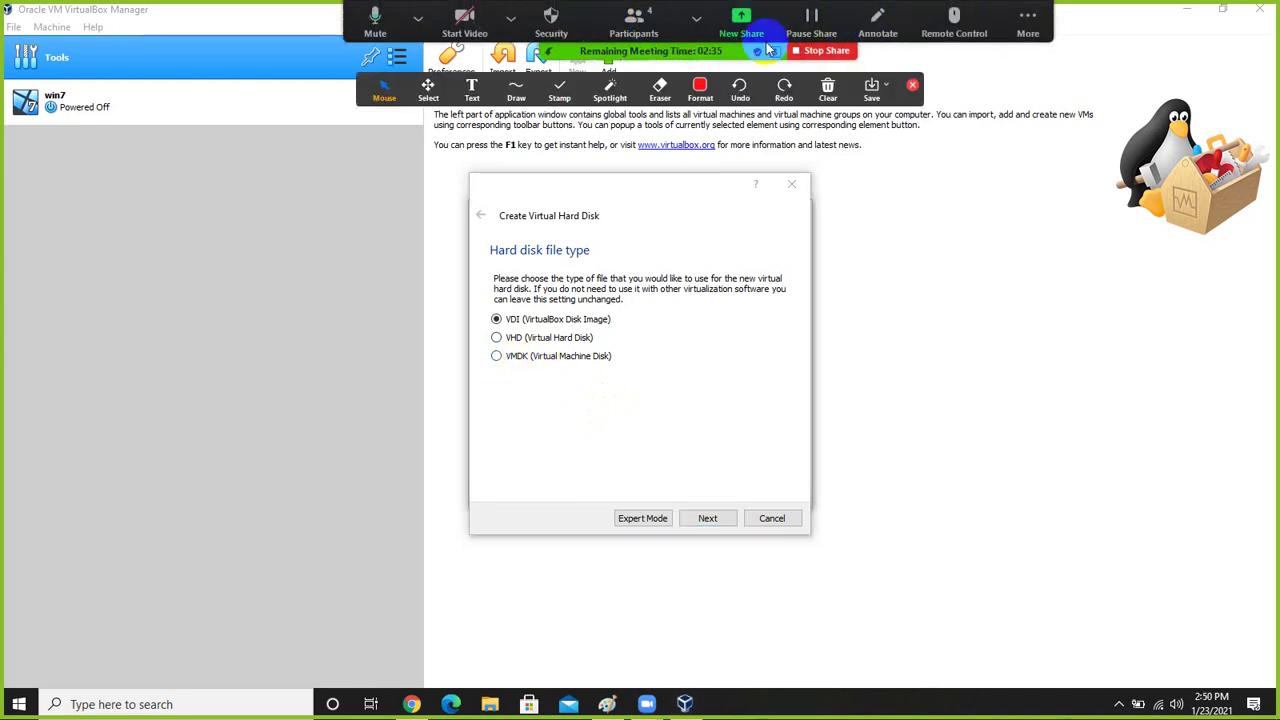
{"action": "left_click", "coordinate": [505, 92]}
{"action": "left_click", "coordinate": [472, 92]}
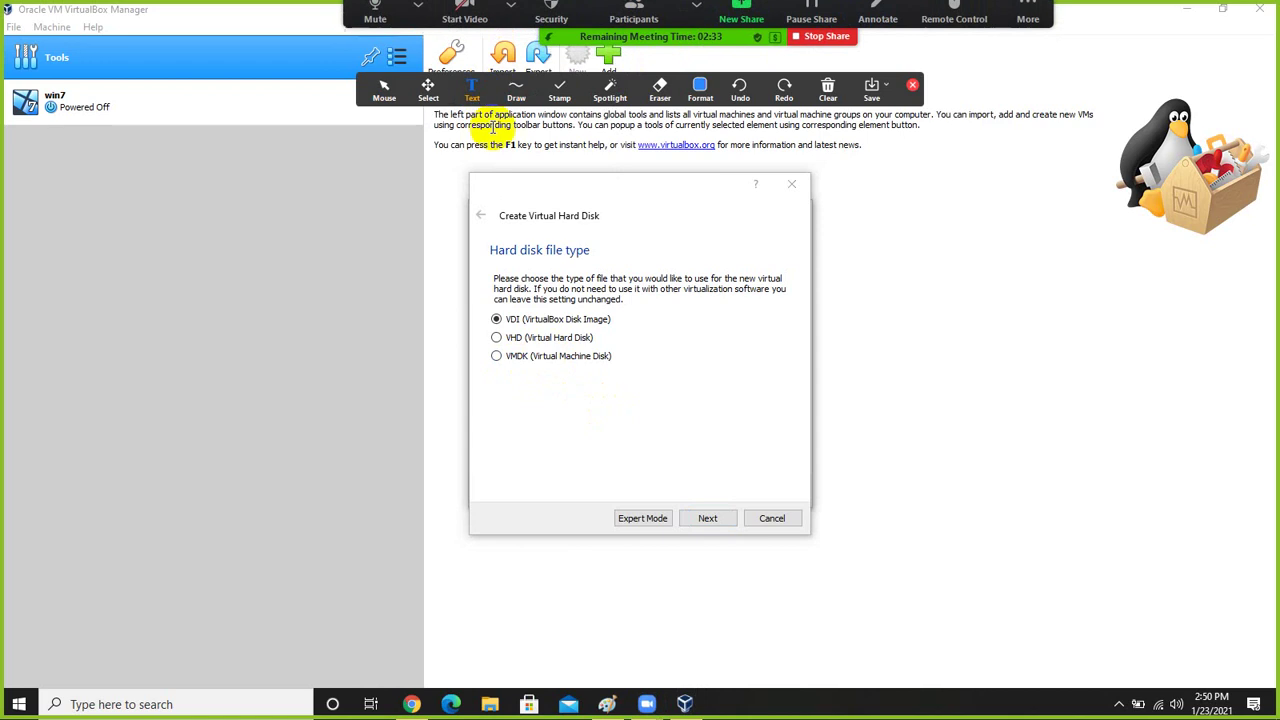
{"action": "left_click", "coordinate": [626, 357]}
{"action": "type", "text": "VMware v"}
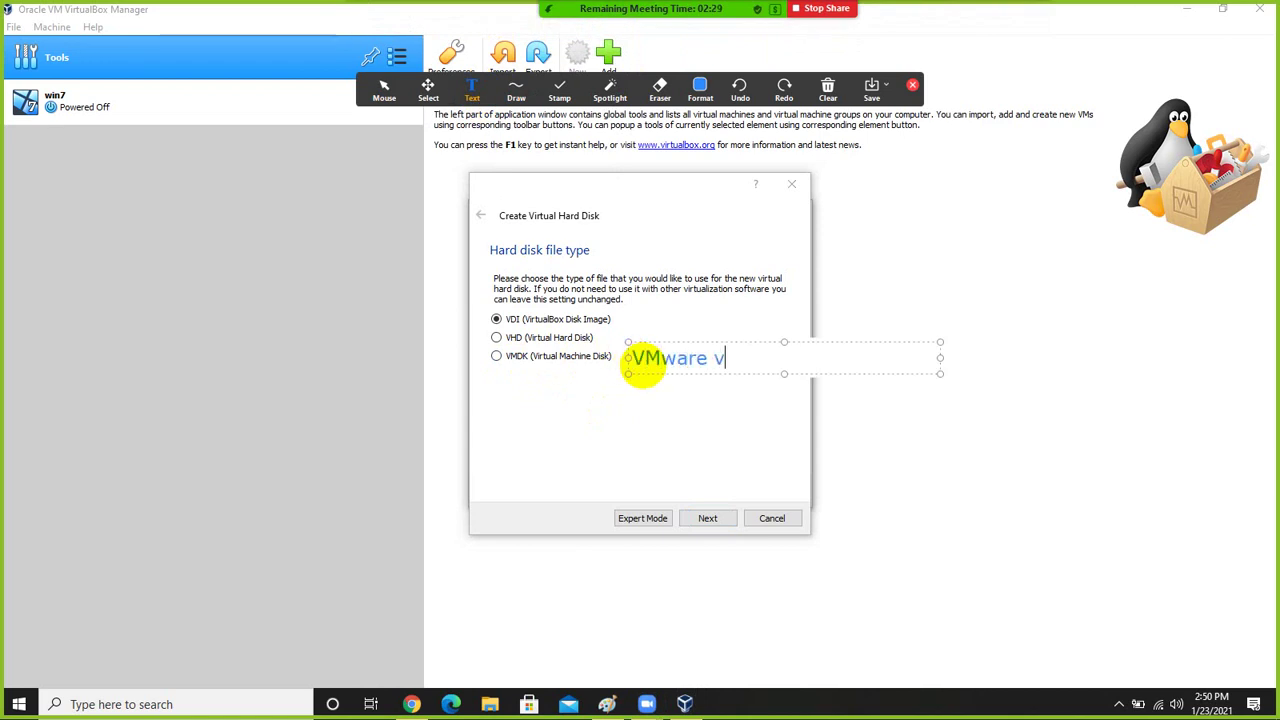
{"action": "key", "text": "BackSpace"}
{"action": "type", "text": "VM"}
Step: Add the text annotation "Hyper-V VM" beside the VHD (Virtual Hard Disk) option
{"action": "left_click_drag", "start_coordinate": [625, 358], "coordinate": [610, 337]}
{"action": "type", "text": "Hyper"}
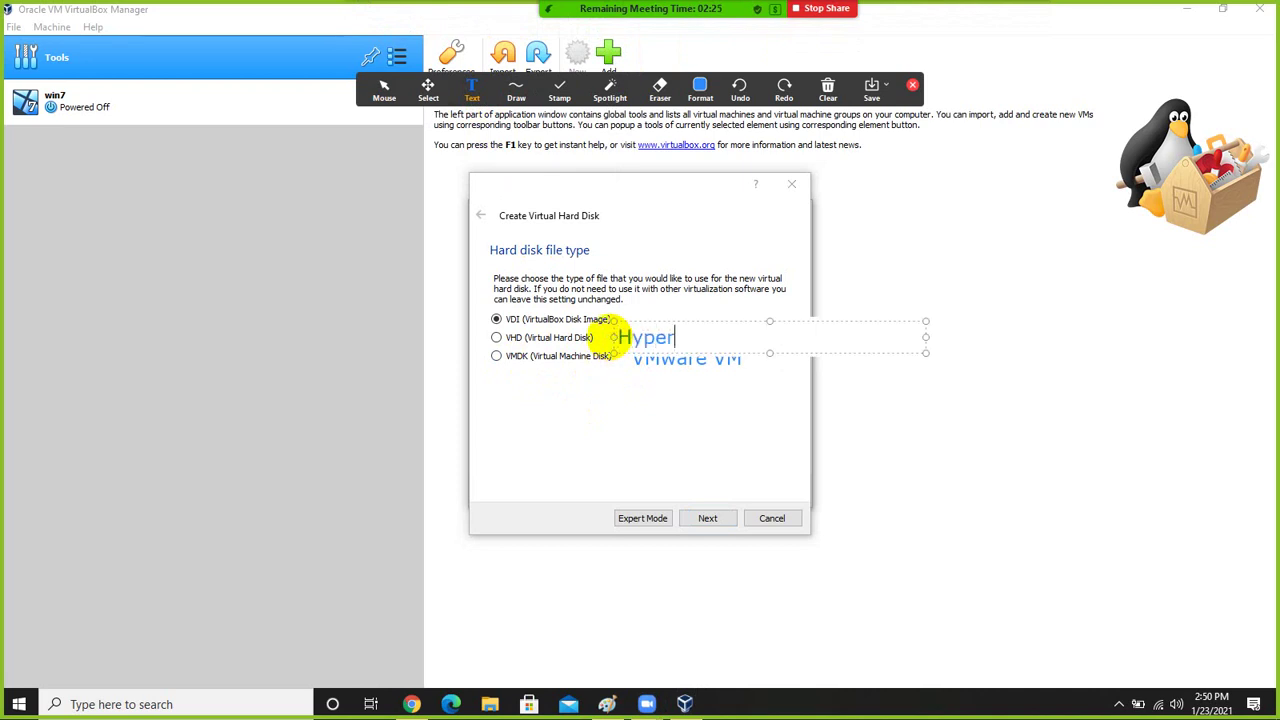
{"action": "type", "text": "-V VM"}
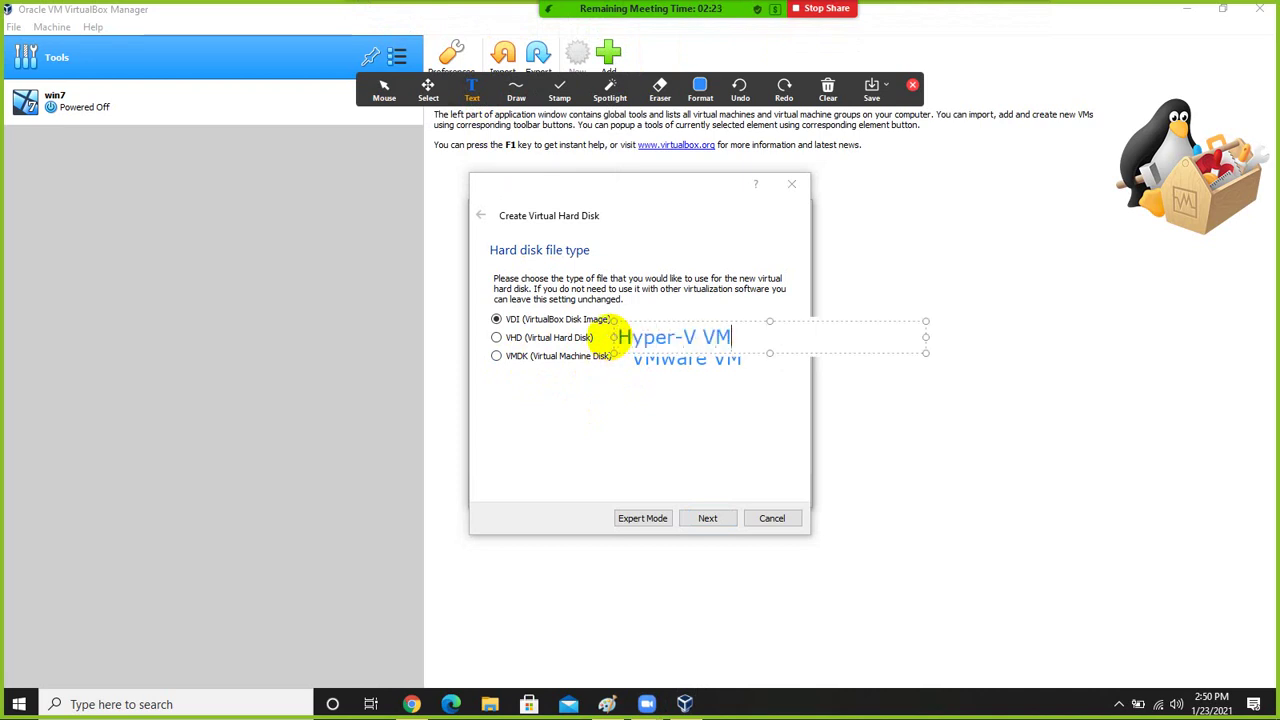
{"action": "left_click", "coordinate": [588, 403]}
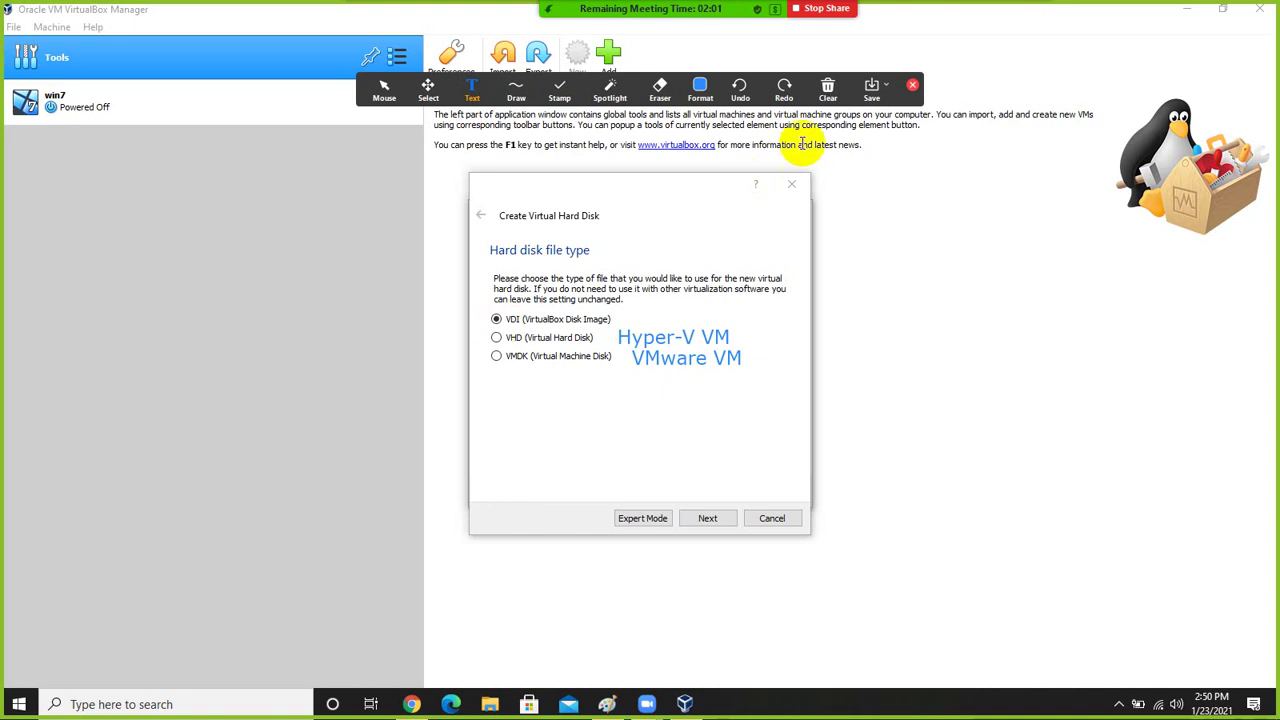
Step: Clear the text annotations from the hard disk file type page and close the annotation tools
{"action": "left_click", "coordinate": [828, 100]}
{"action": "left_click", "coordinate": [830, 123]}
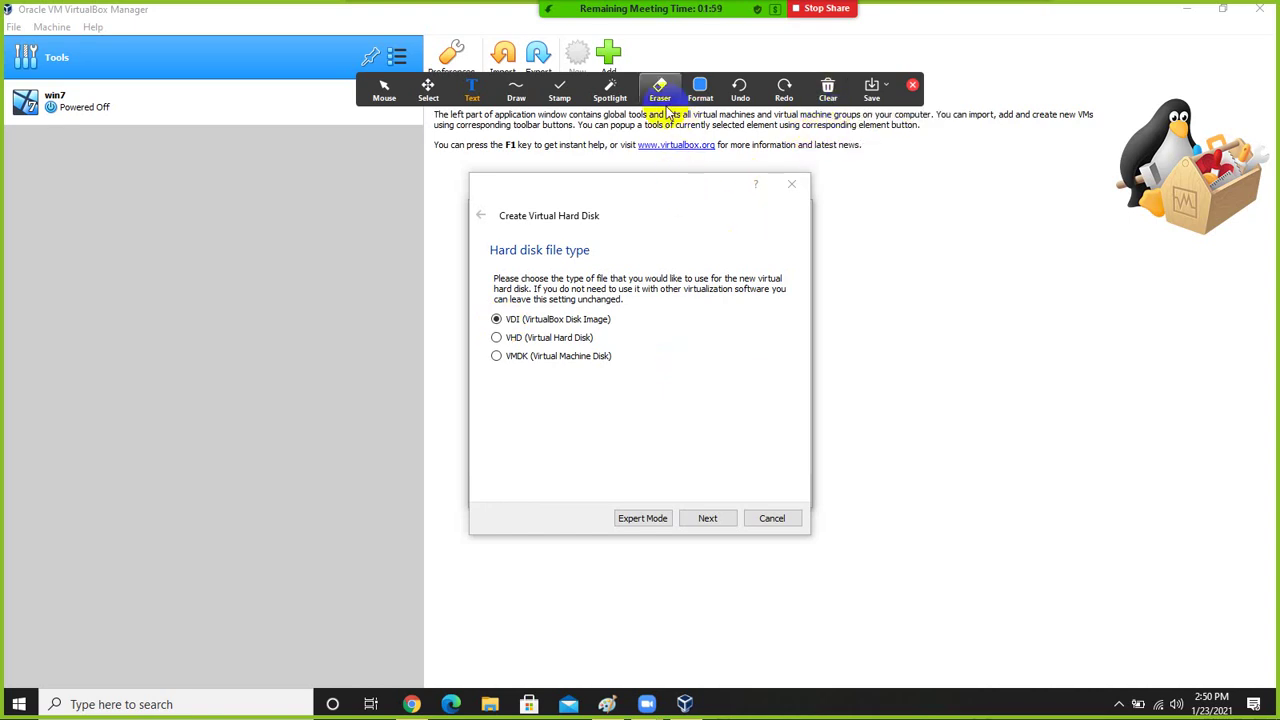
{"action": "left_click", "coordinate": [912, 85]}
Step: Draw a short red freehand stroke beside the VHD option and a red underline beneath the VMDK option
{"action": "mouse_move", "coordinate": [750, 14]}
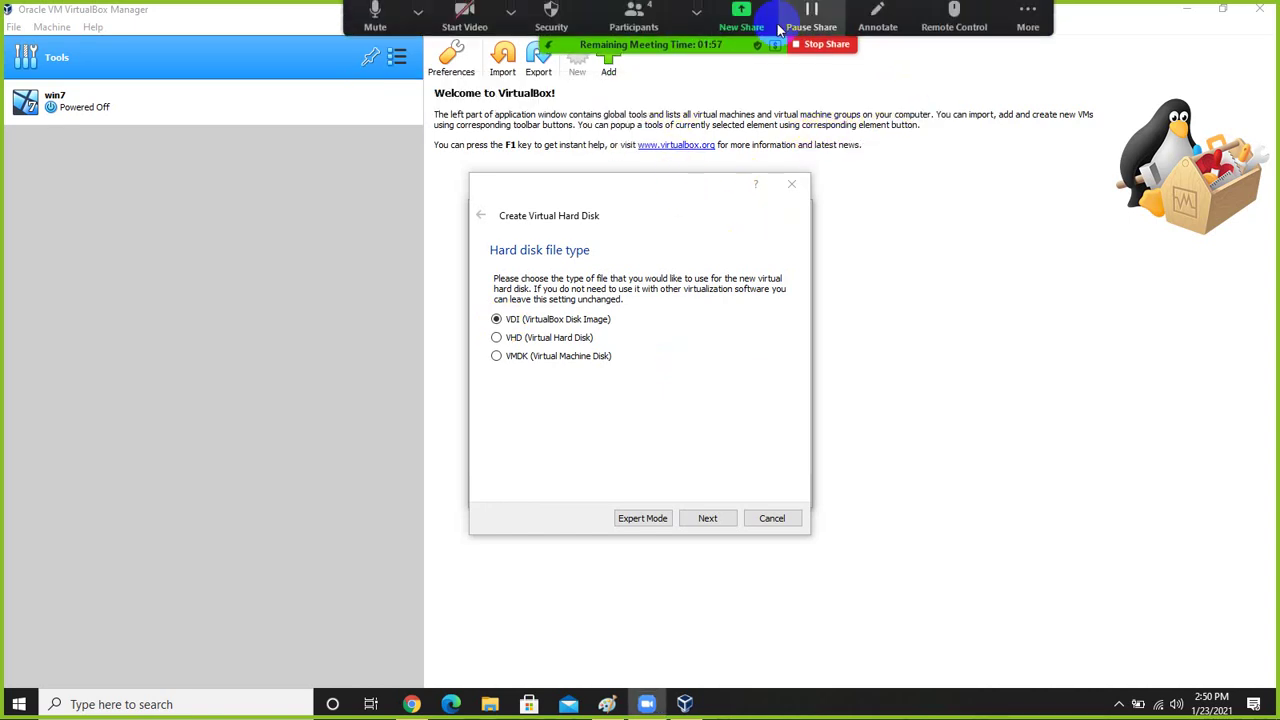
{"action": "left_click", "coordinate": [875, 30]}
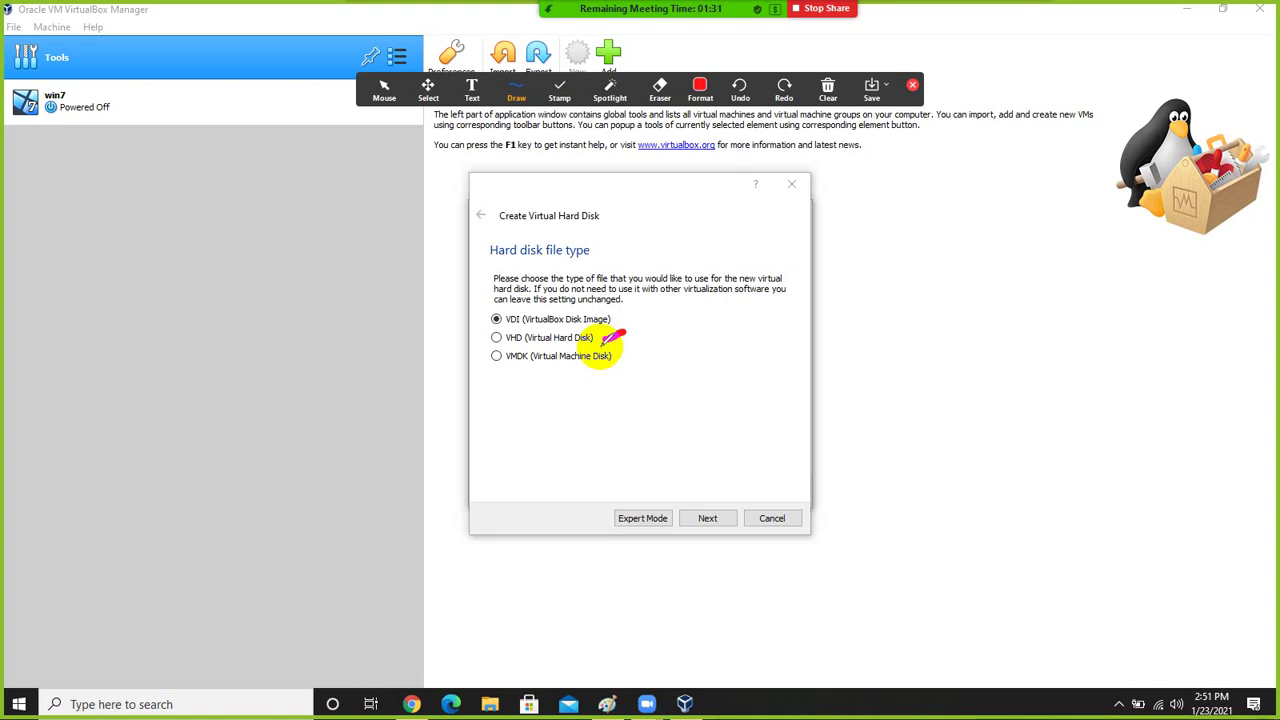
{"action": "left_click_drag", "start_coordinate": [603, 342], "coordinate": [626, 335]}
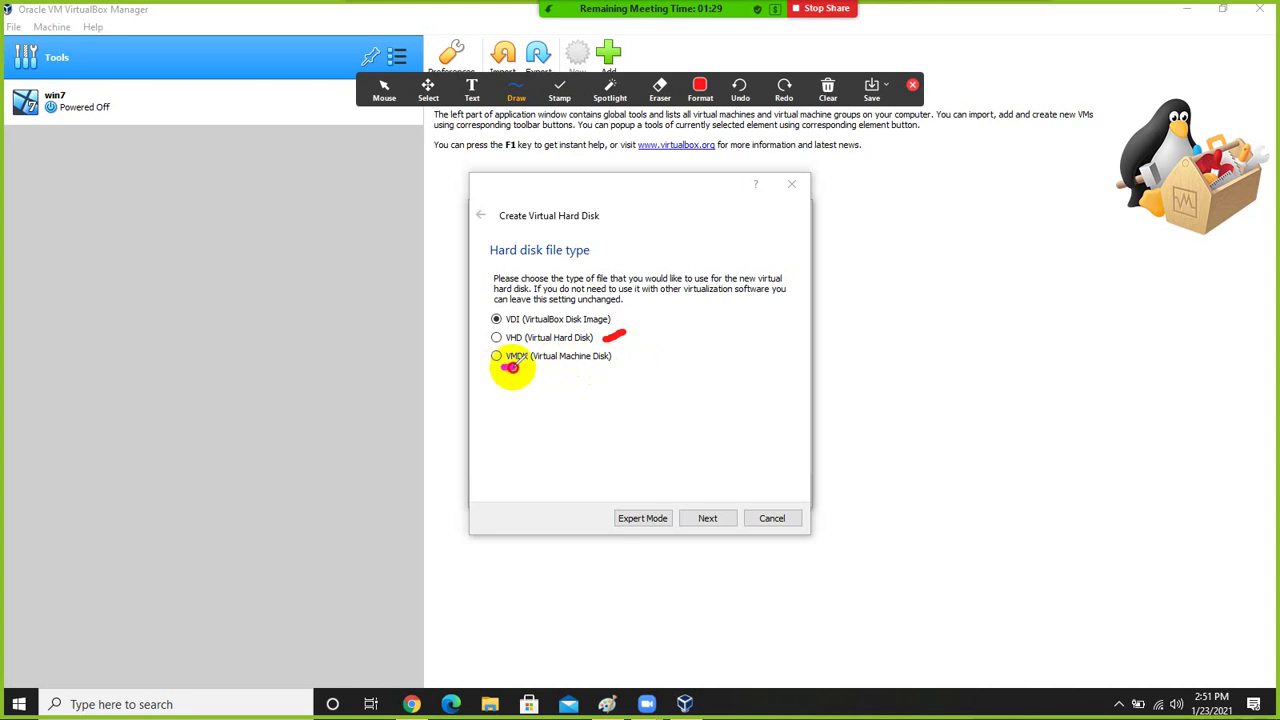
{"action": "left_click_drag", "start_coordinate": [512, 367], "coordinate": [626, 369]}
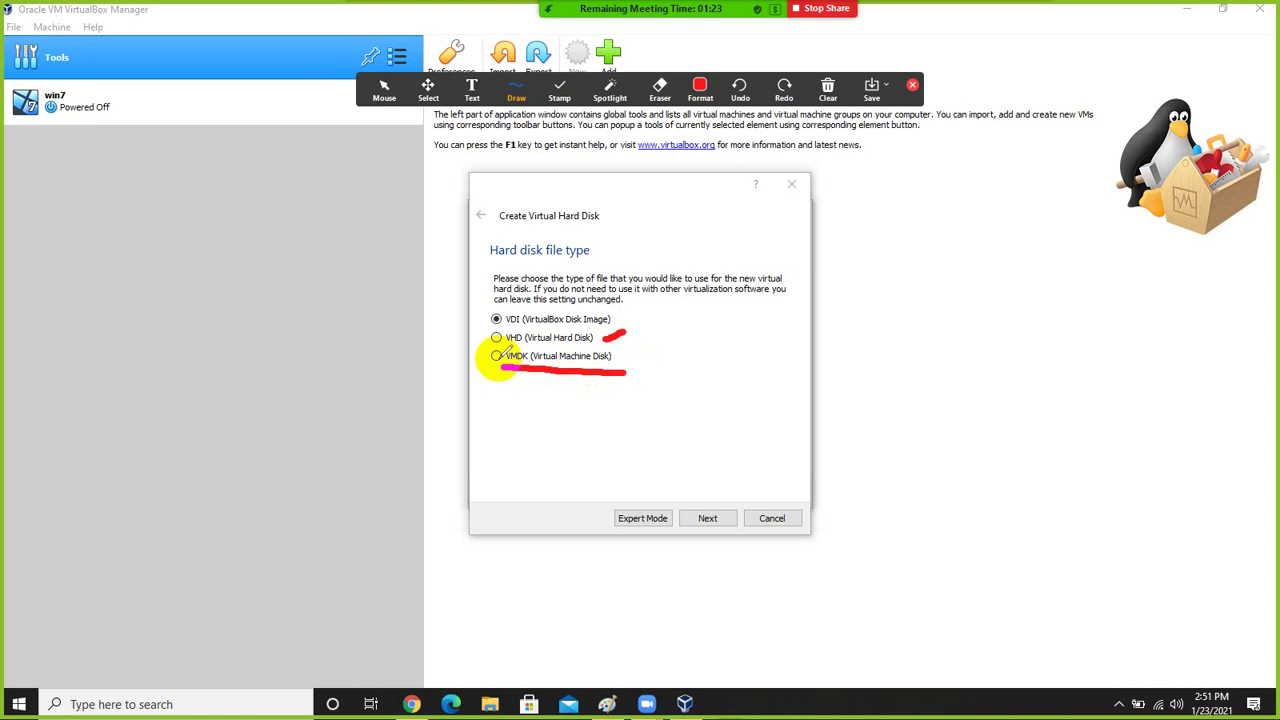
Step: Clear the red freehand marks around the disk type options and close the annotation tools
{"action": "left_click", "coordinate": [828, 90]}
{"action": "left_click", "coordinate": [835, 123]}
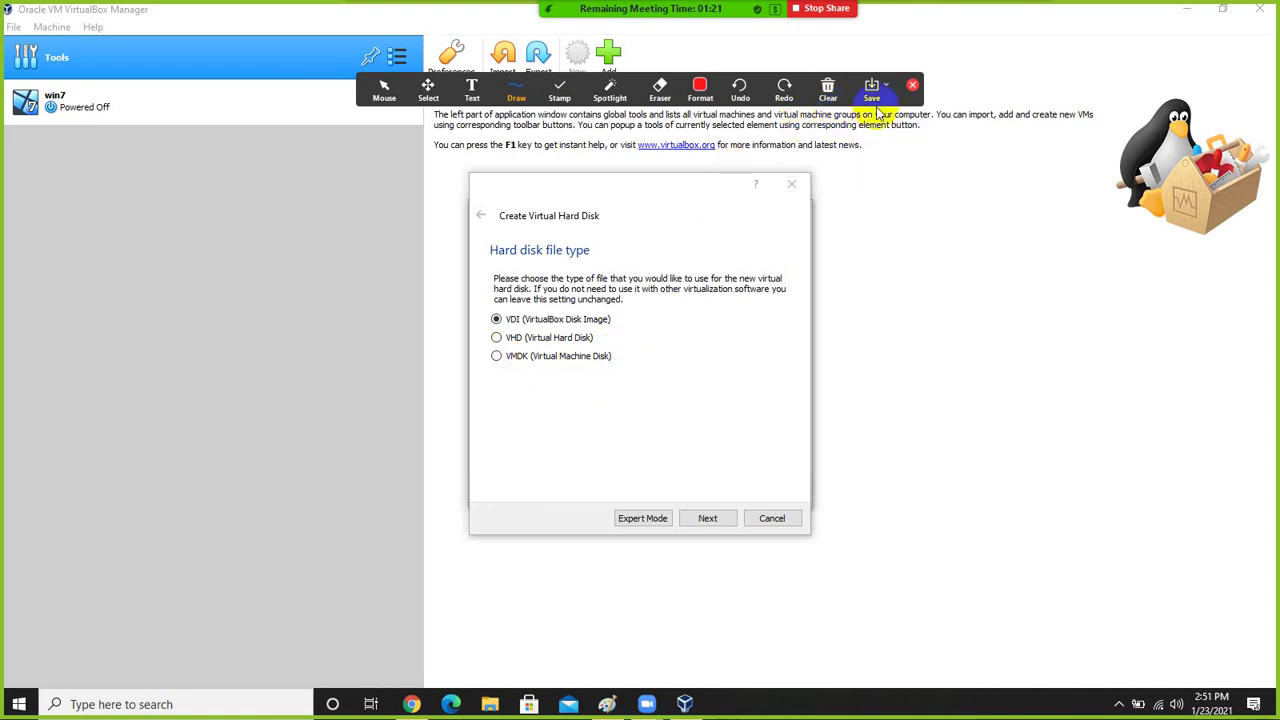
{"action": "left_click", "coordinate": [911, 85]}
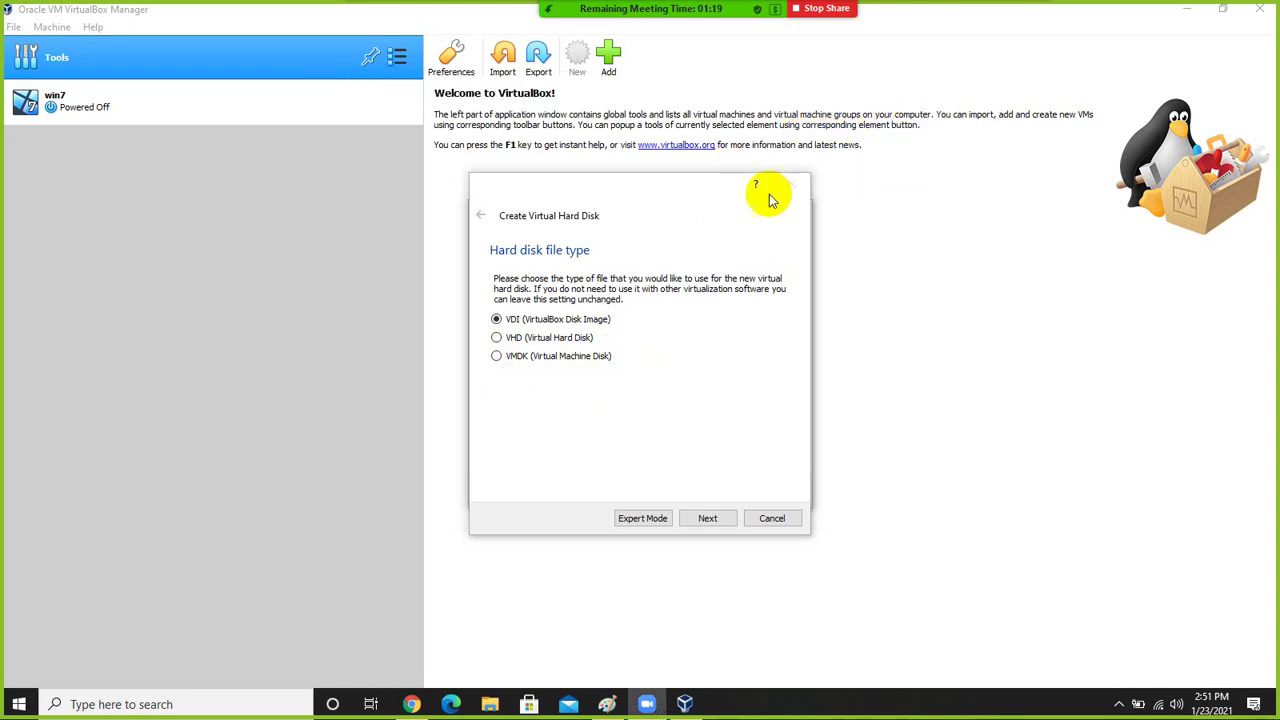
Step: Select VMDK (Virtual Machine Disk) as the hard disk file type, and switch the virtual disk wizard to expert mode
{"action": "left_click", "coordinate": [497, 358]}
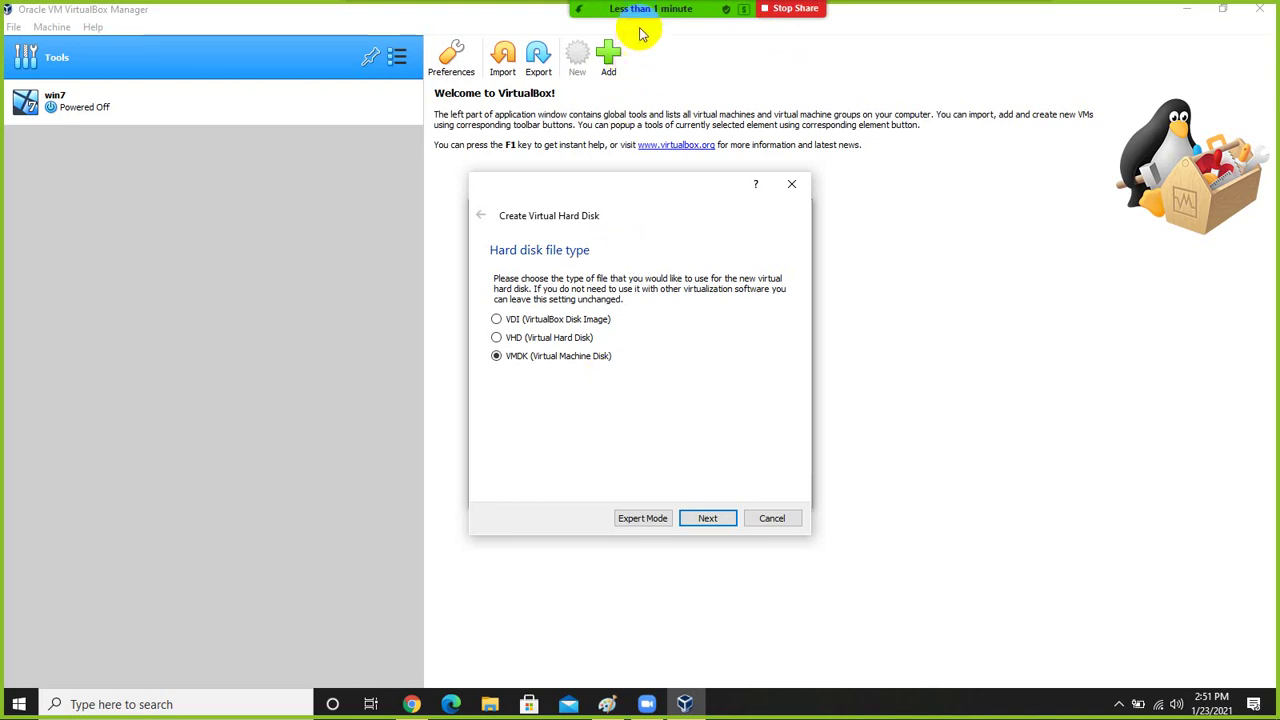
{"action": "mouse_move", "coordinate": [645, 30]}
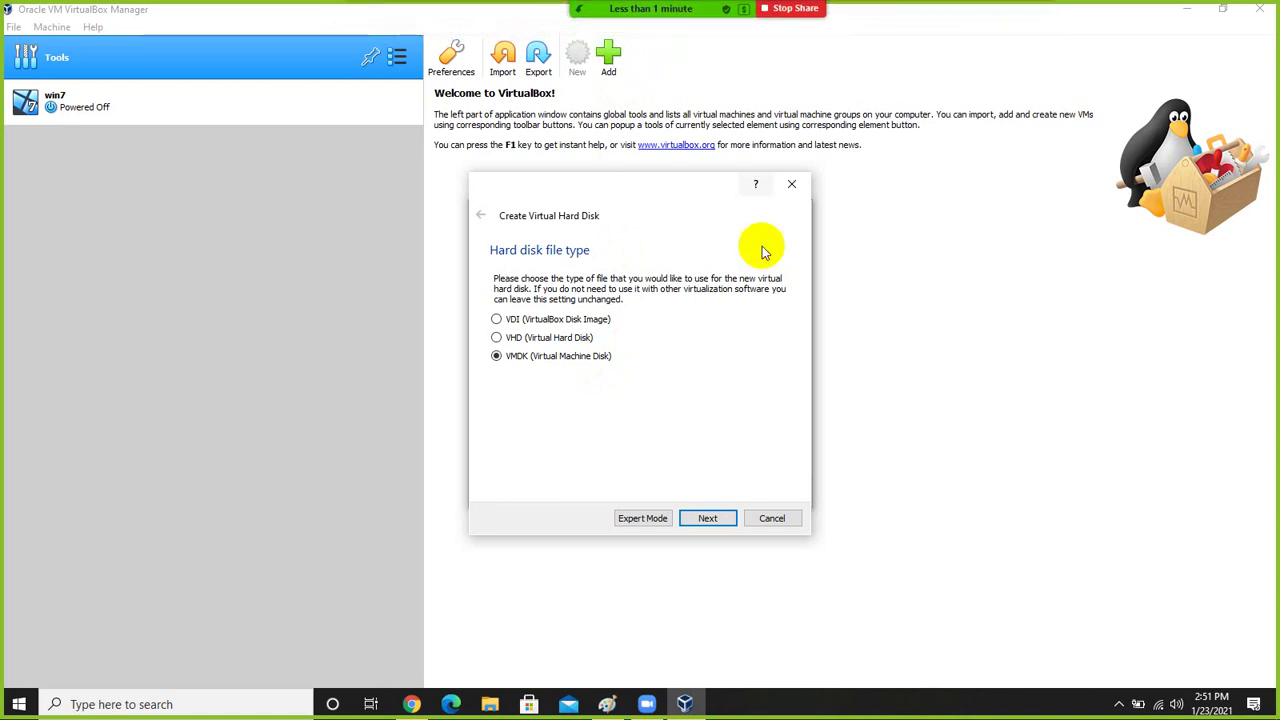
{"action": "left_click", "coordinate": [1118, 704]}
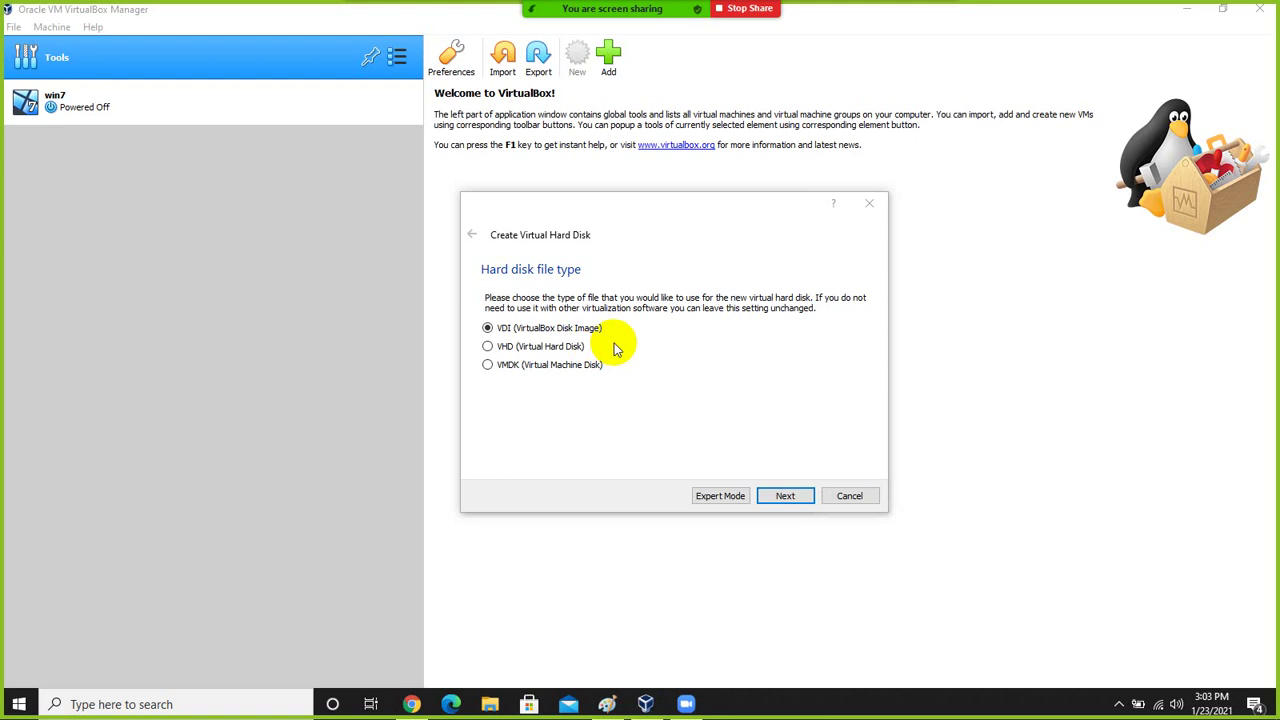
{"action": "left_click", "coordinate": [722, 497]}
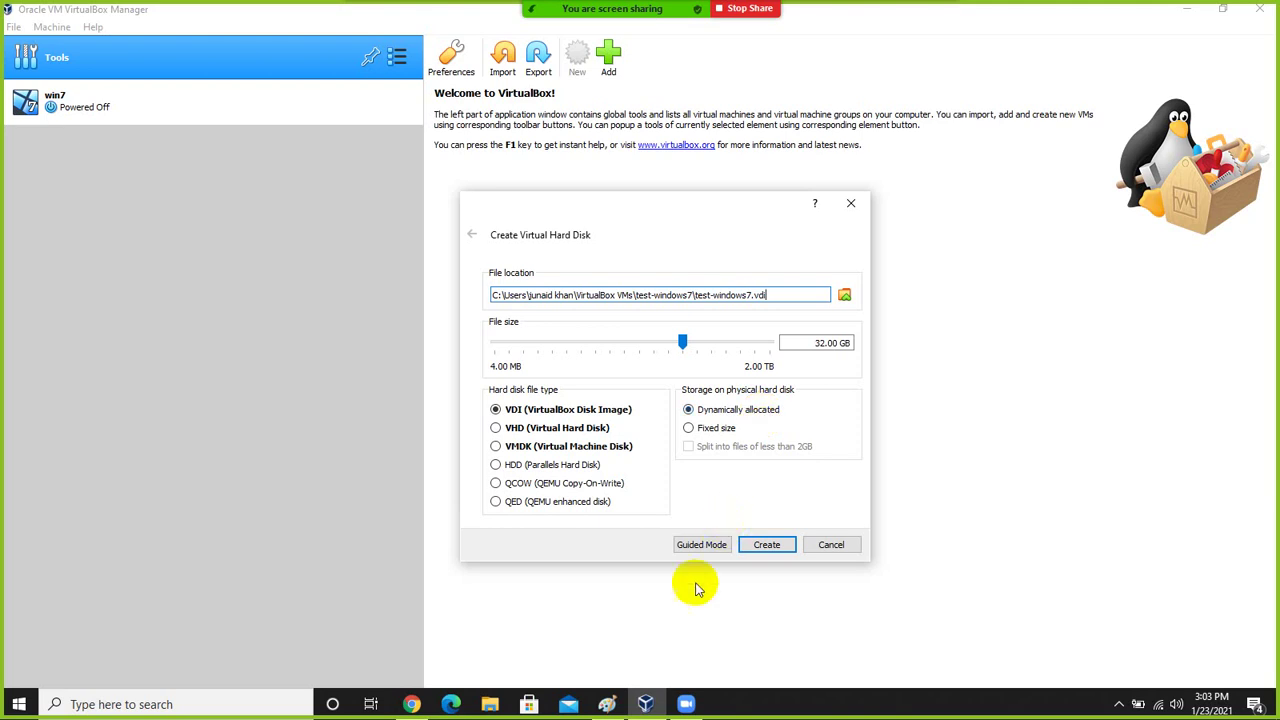
Step: Switch to Paint and add "(40GB)" after vDisk in the virtual hardware list
{"action": "left_click", "coordinate": [622, 697]}
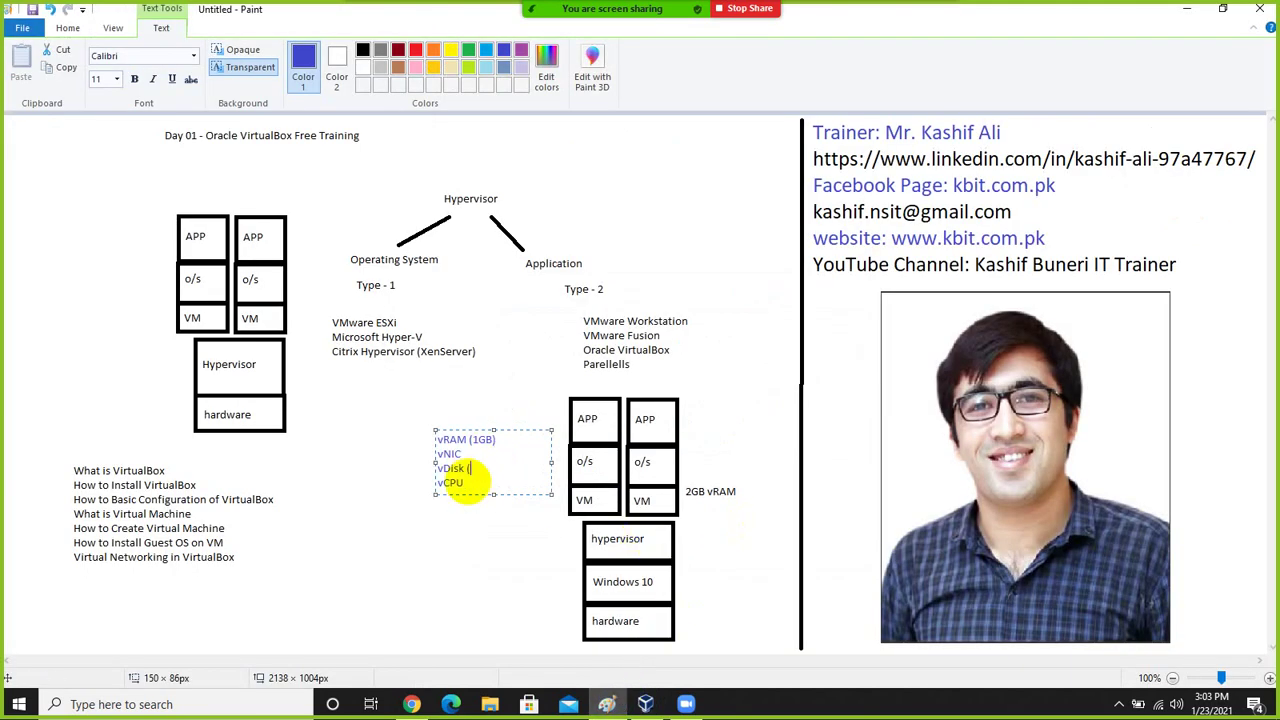
{"action": "type", "text": "(40GB)"}
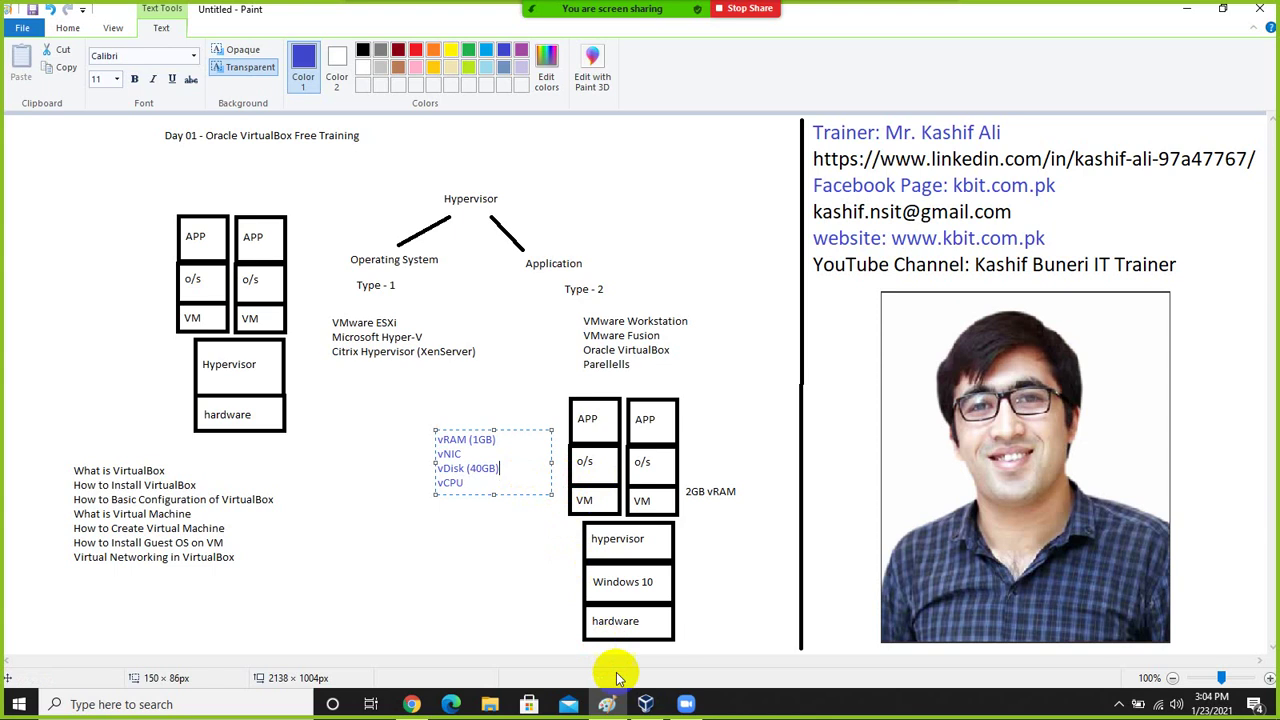
Step: Return to VirtualBox Manager, put the disk wizard in guided mode, and continue with VMDK (Virtual Machine Disk) as the file type
{"action": "left_click", "coordinate": [660, 713]}
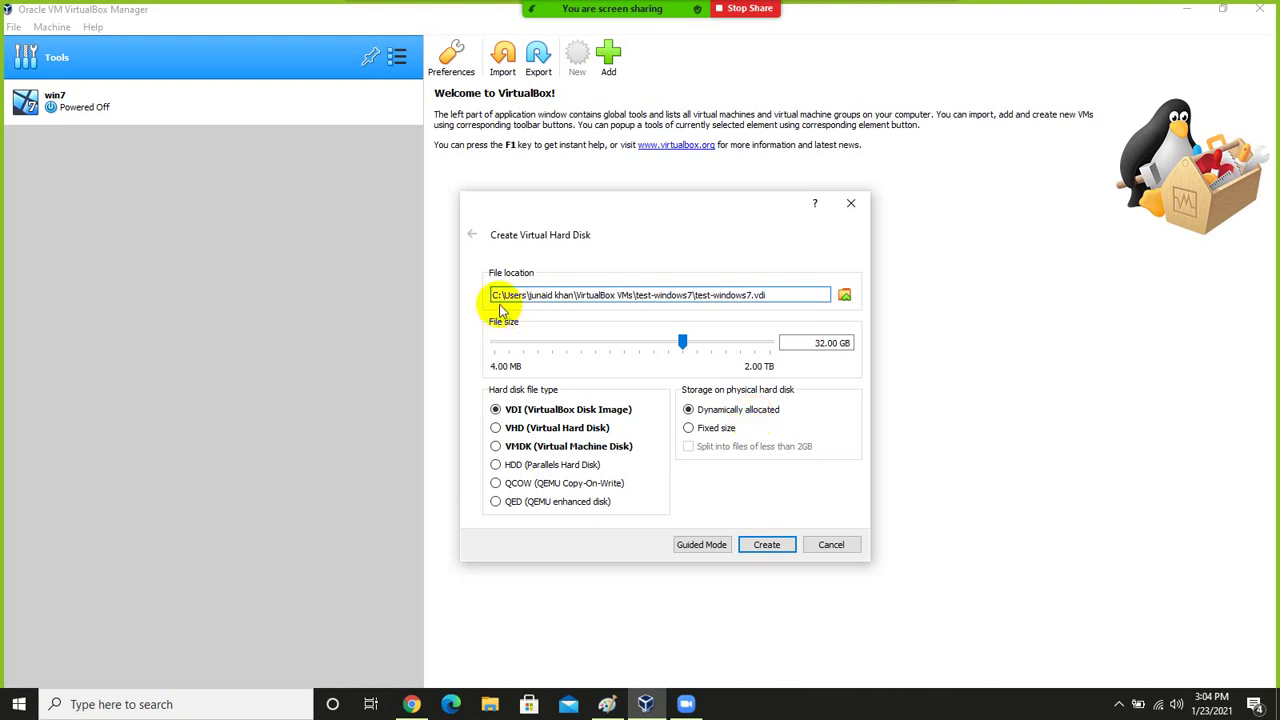
{"action": "left_click", "coordinate": [712, 545]}
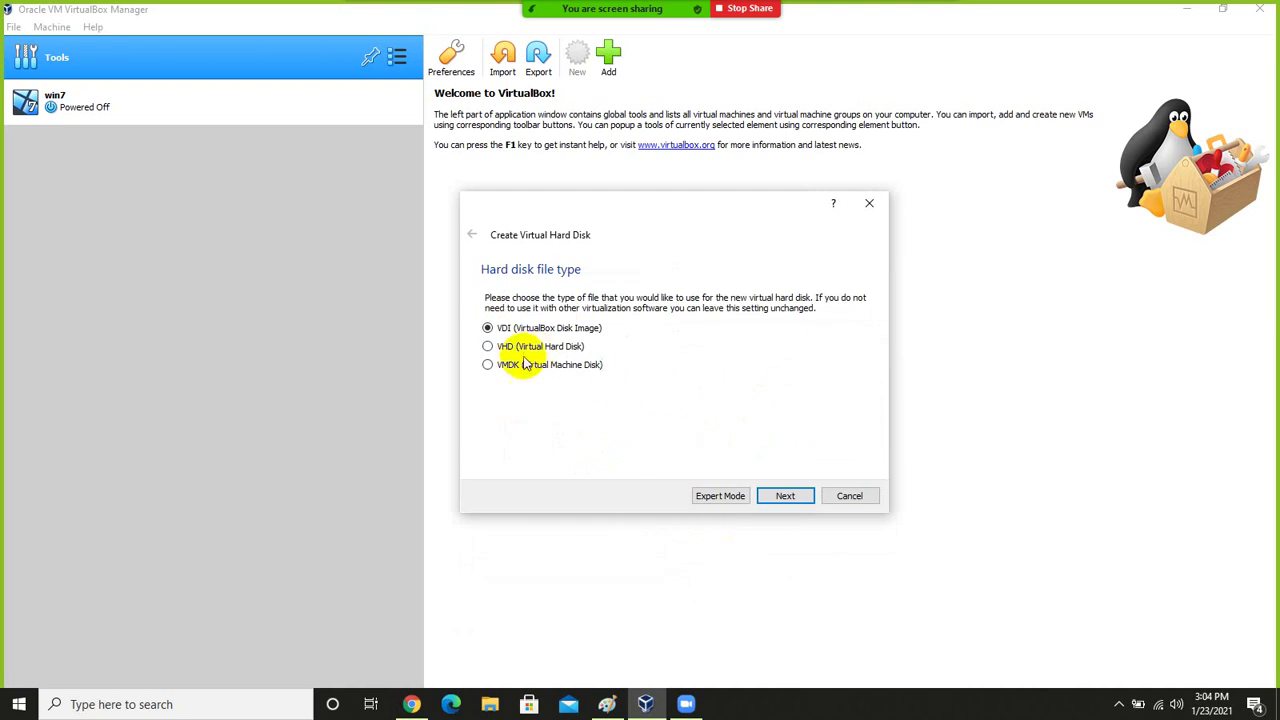
{"action": "left_click", "coordinate": [488, 364]}
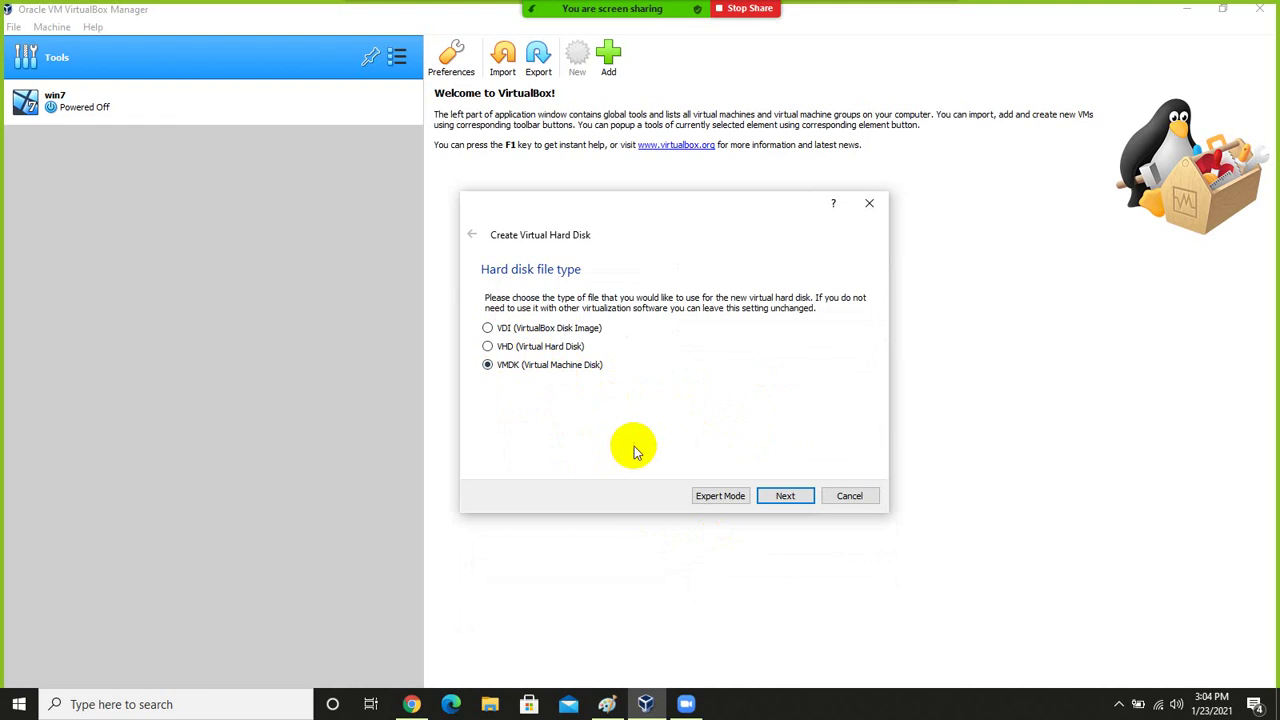
{"action": "left_click", "coordinate": [790, 496]}
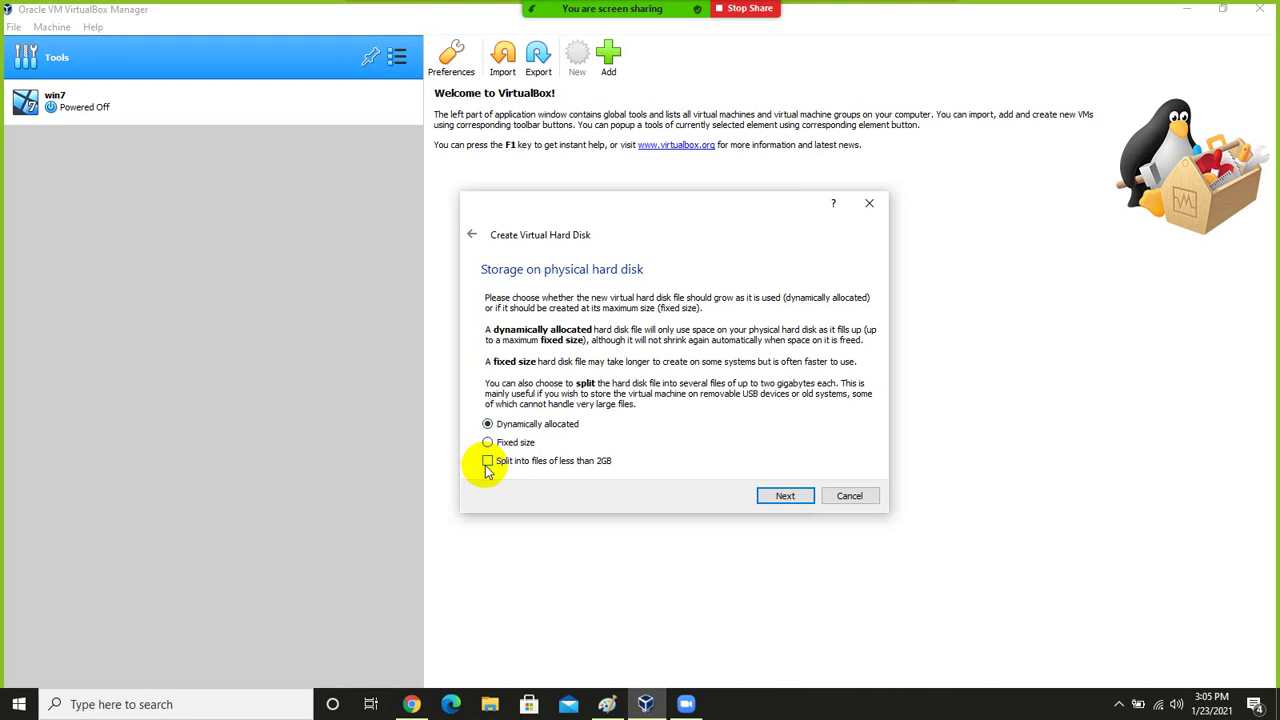
Step: Annotate the upper part of the storage options page with the two text lines "10GB data" and ".vmdk (10GB)"
{"action": "mouse_move", "coordinate": [640, 30]}
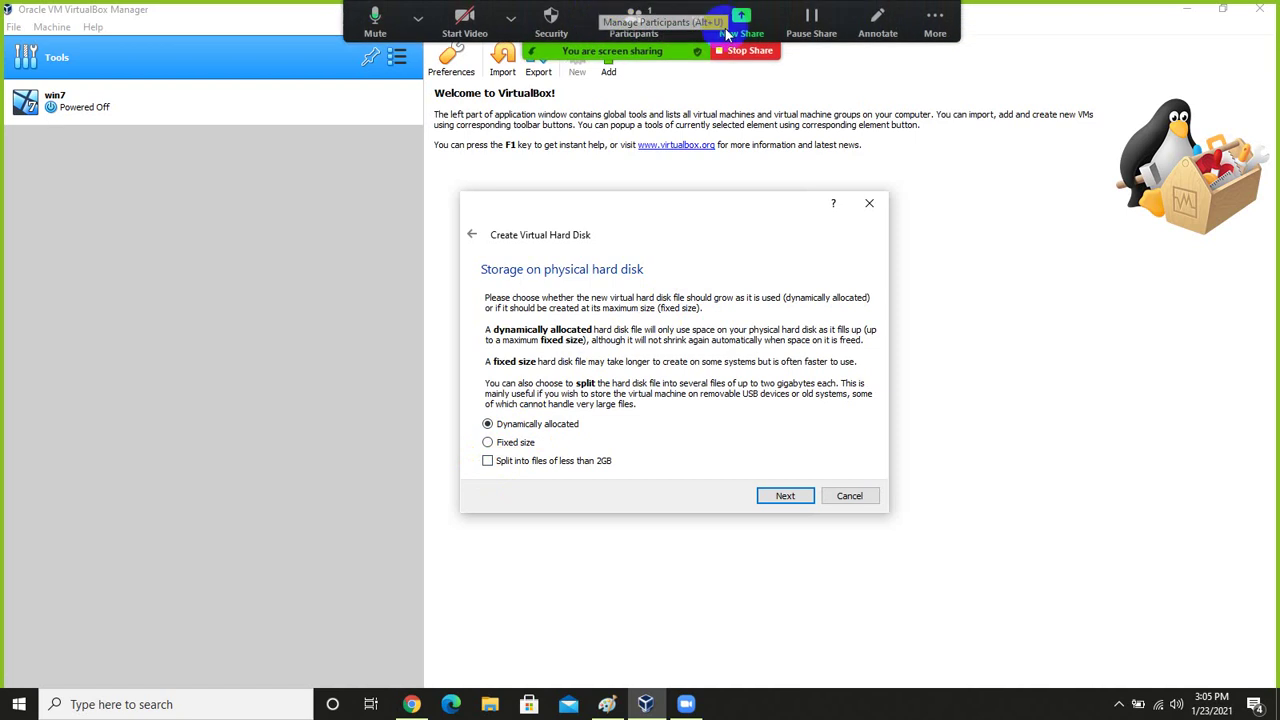
{"action": "left_click", "coordinate": [870, 30]}
{"action": "left_click", "coordinate": [472, 92]}
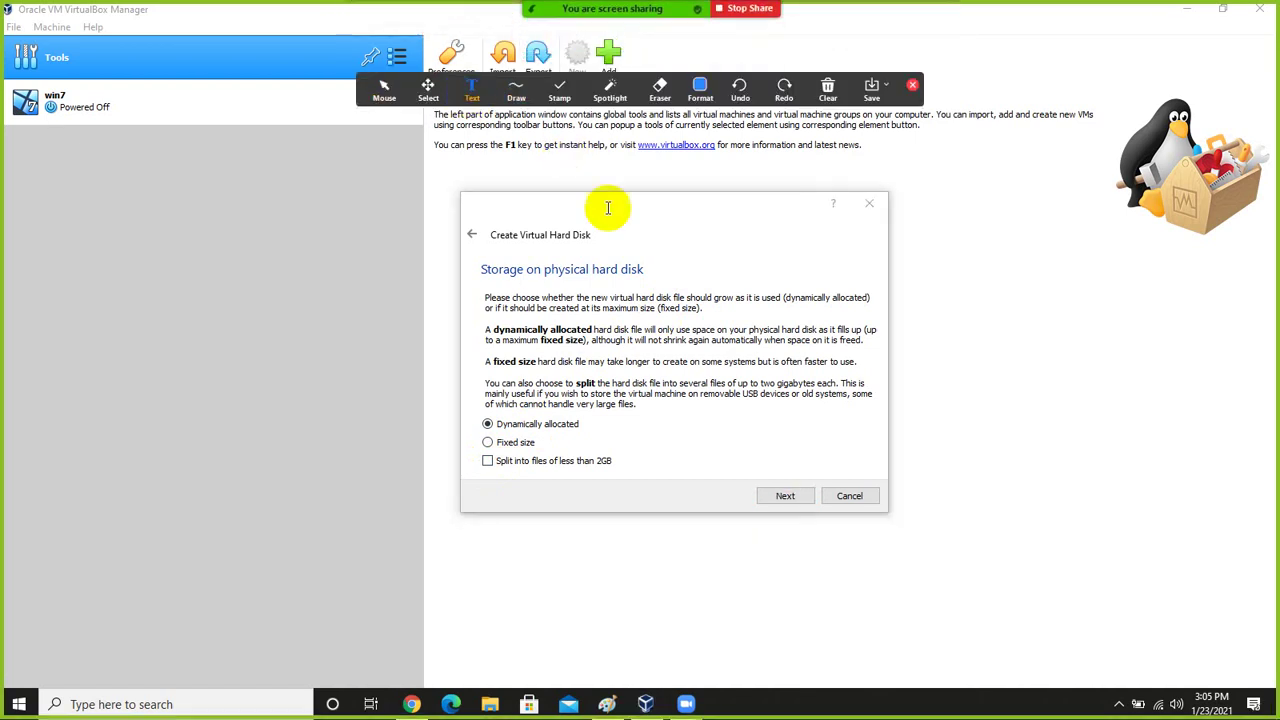
{"action": "left_click", "coordinate": [690, 246]}
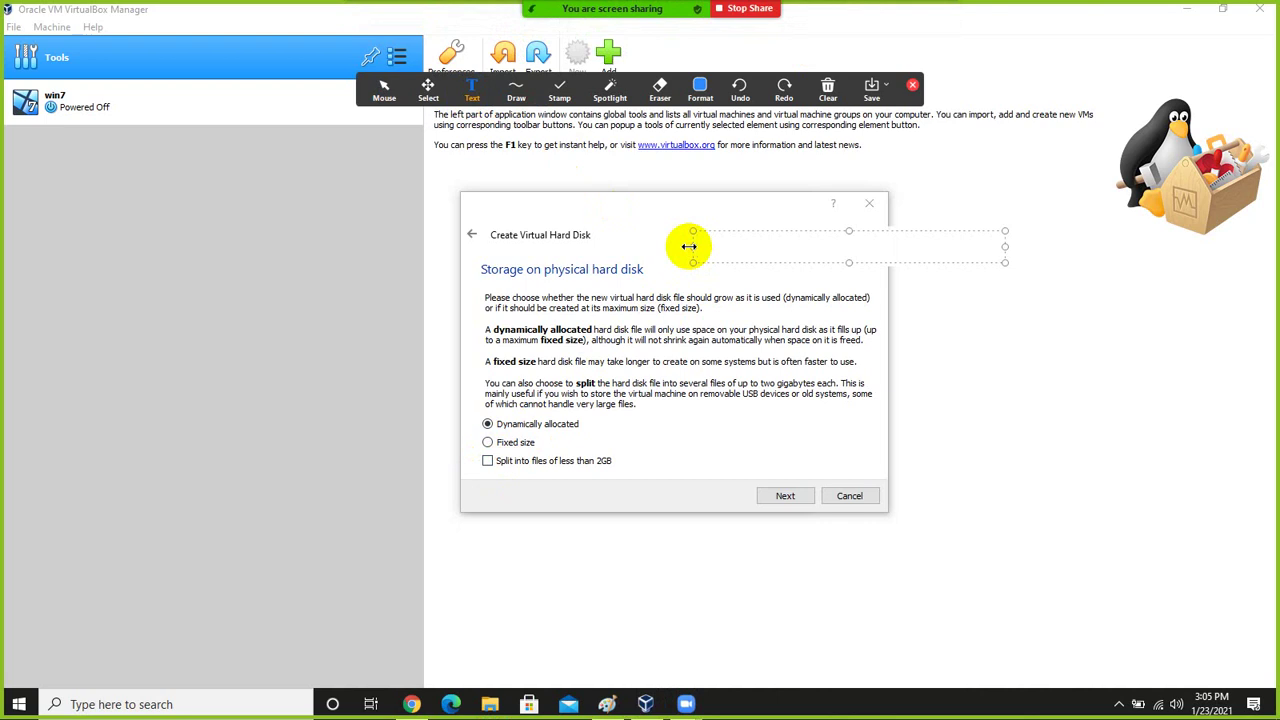
{"action": "type", "text": "10GB data"}
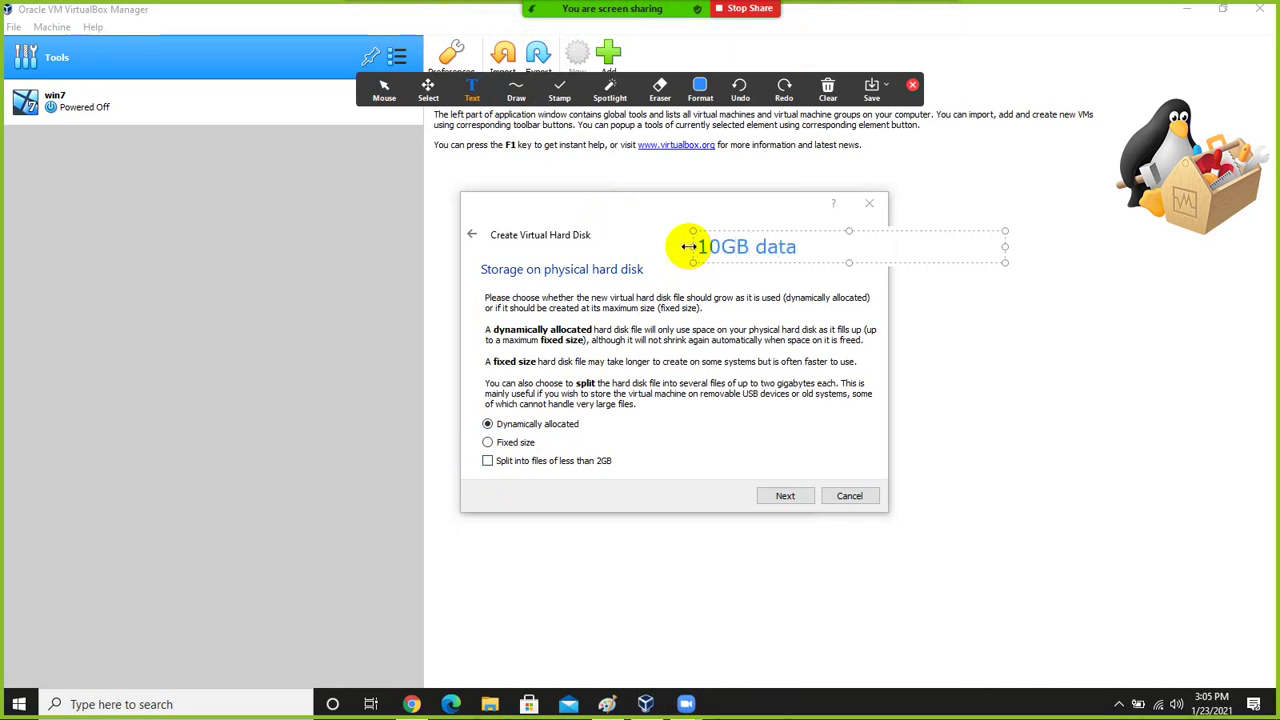
{"action": "key", "text": "Return"}
{"action": "type", "text": ".cmk"}
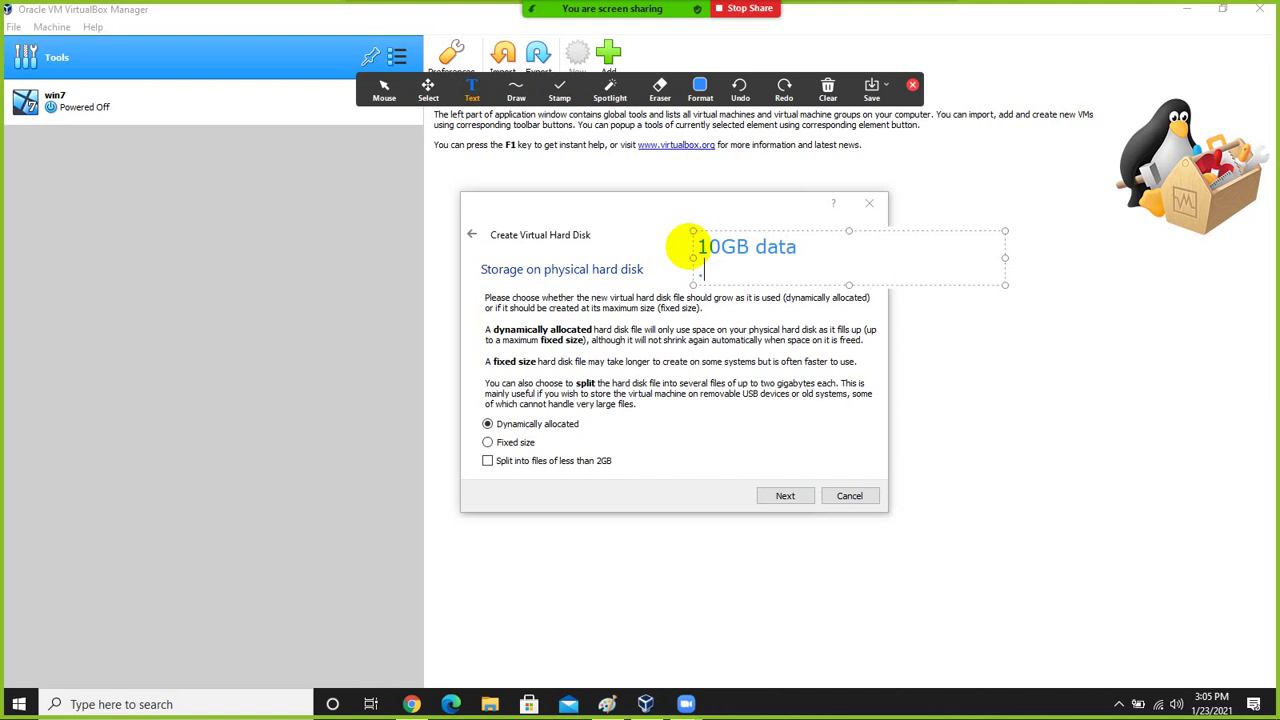
{"action": "key", "text": "BackSpace"}
{"action": "key", "text": "BackSpace"}
{"action": "key", "text": "BackSpace"}
{"action": "type", "text": "vmd"}
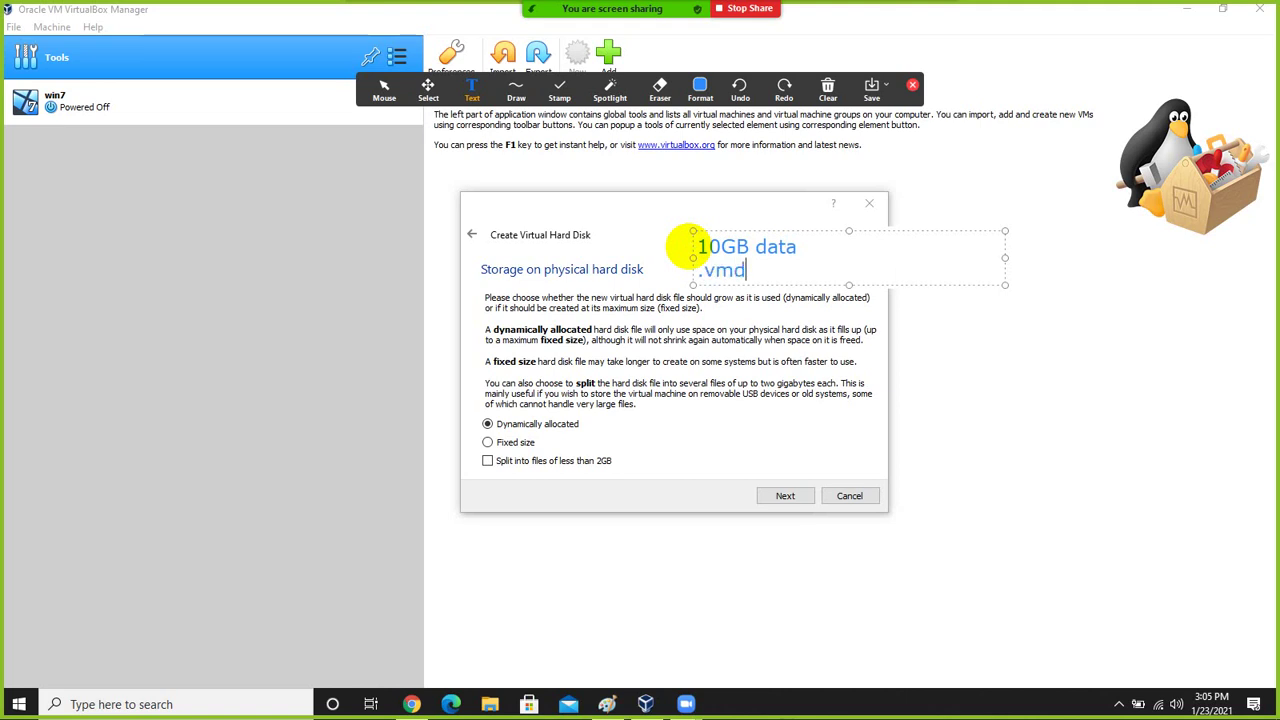
{"action": "type", "text": "k (10GB)"}
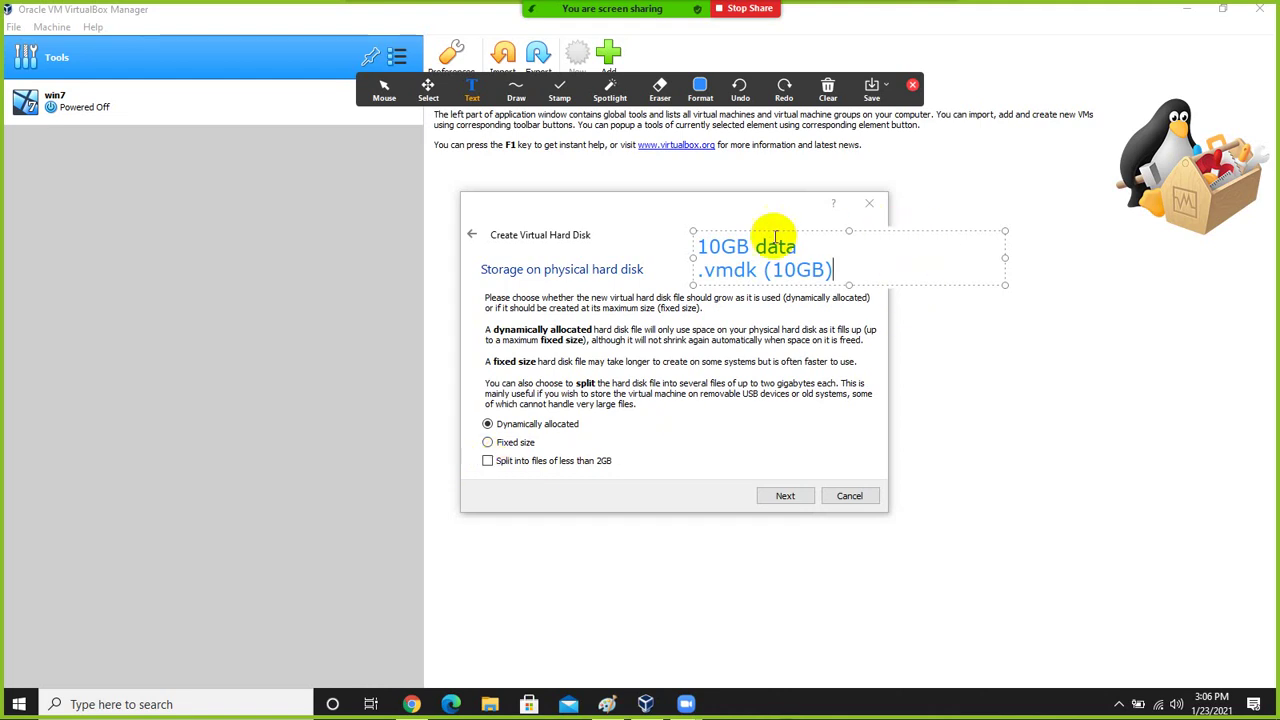
Step: Clear the text note from the storage options page and close the annotation tools
{"action": "left_click", "coordinate": [828, 88]}
{"action": "left_click", "coordinate": [855, 122]}
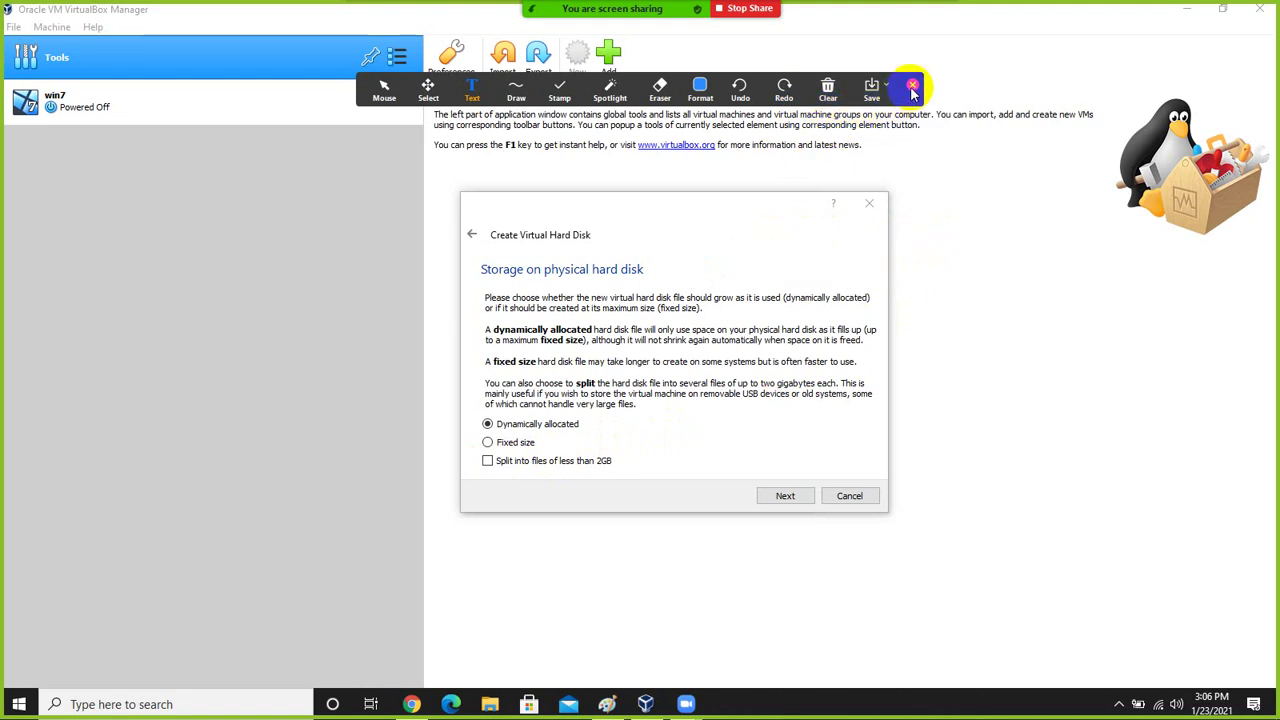
{"action": "left_click", "coordinate": [913, 88]}
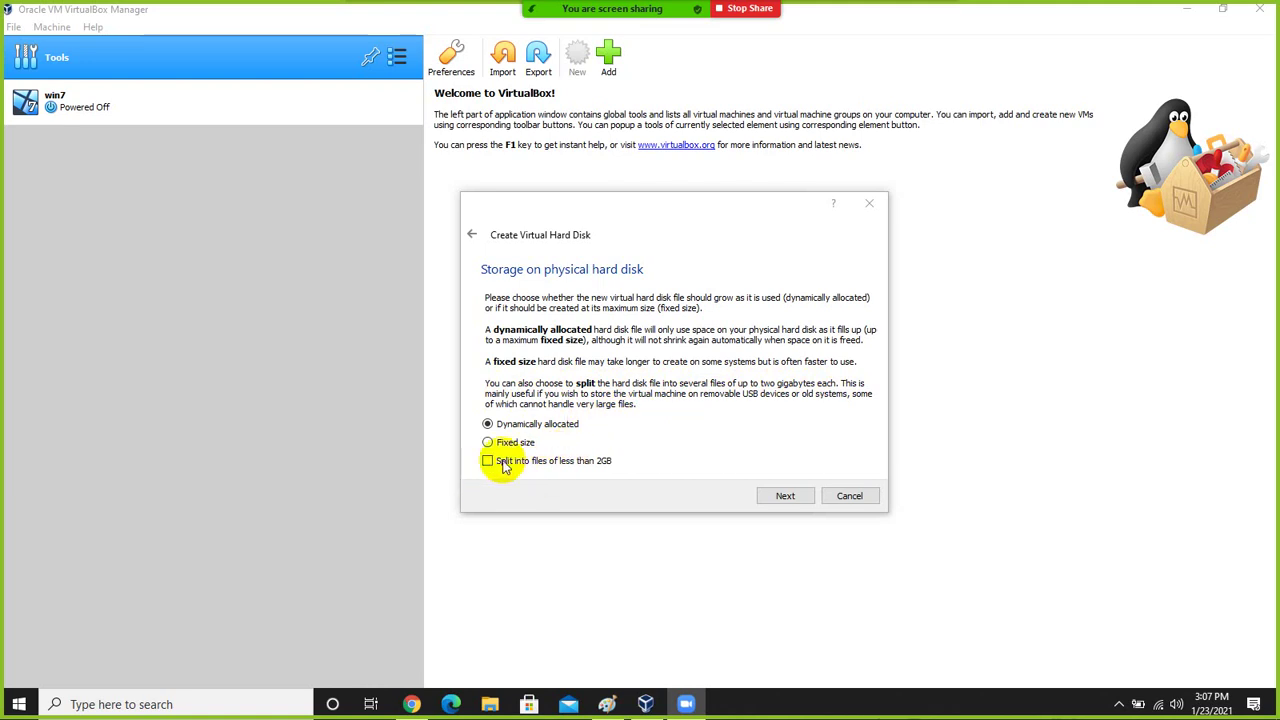
Step: Keep dynamically allocated storage, set the virtual hard disk size to 10.00 GB, and create the disk
{"action": "left_click", "coordinate": [801, 493]}
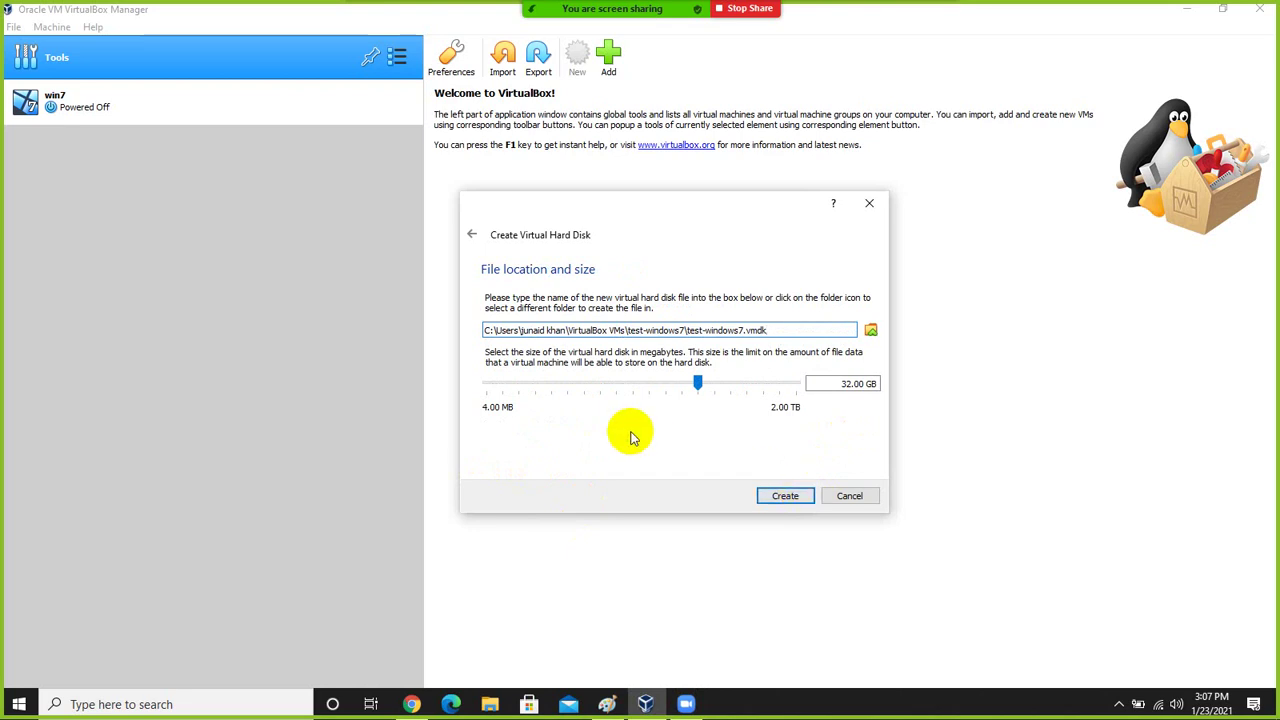
{"action": "left_click_drag", "start_coordinate": [831, 388], "coordinate": [886, 389]}
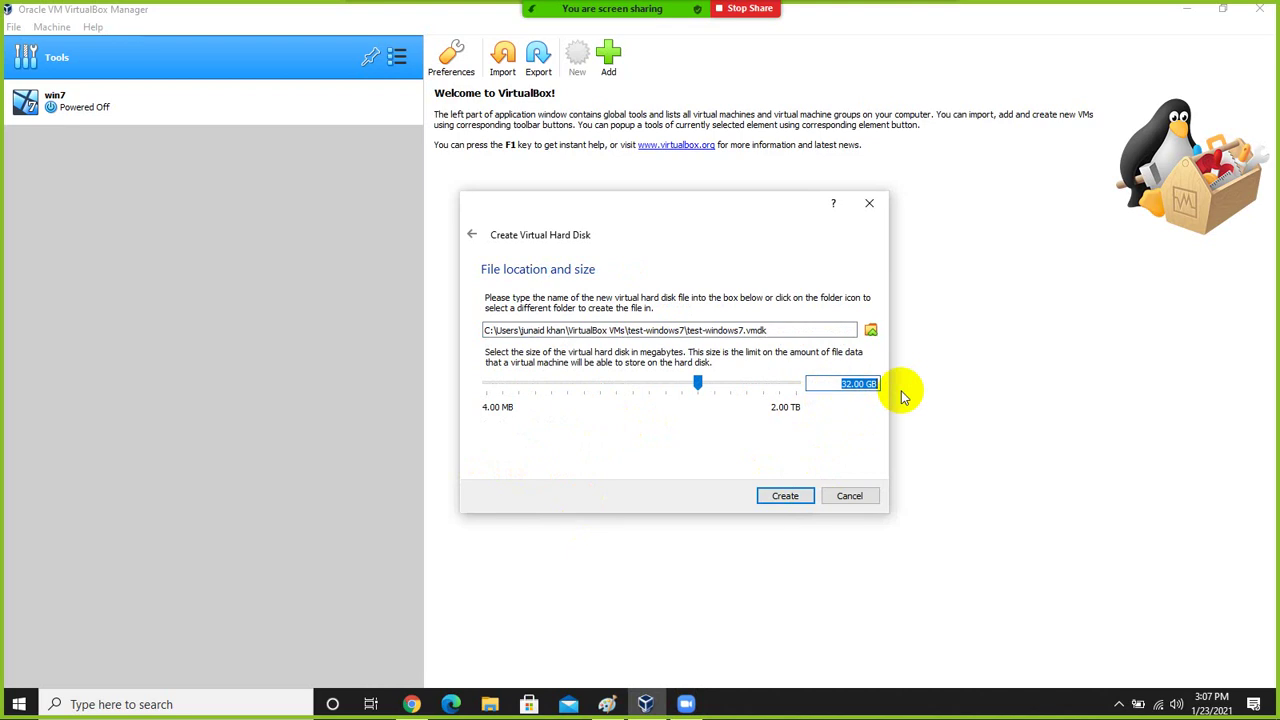
{"action": "left_click", "coordinate": [848, 385]}
{"action": "key", "text": "BackSpace"}
{"action": "key", "text": "BackSpace"}
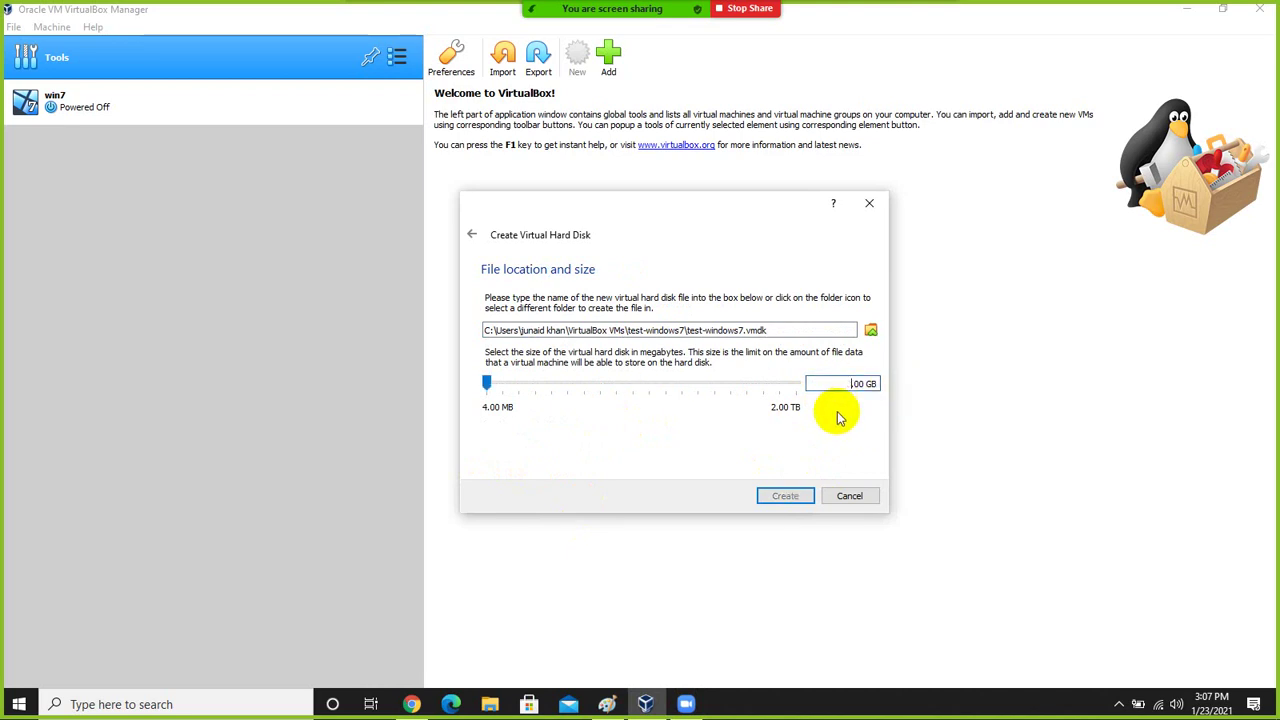
{"action": "type", "text": "10."}
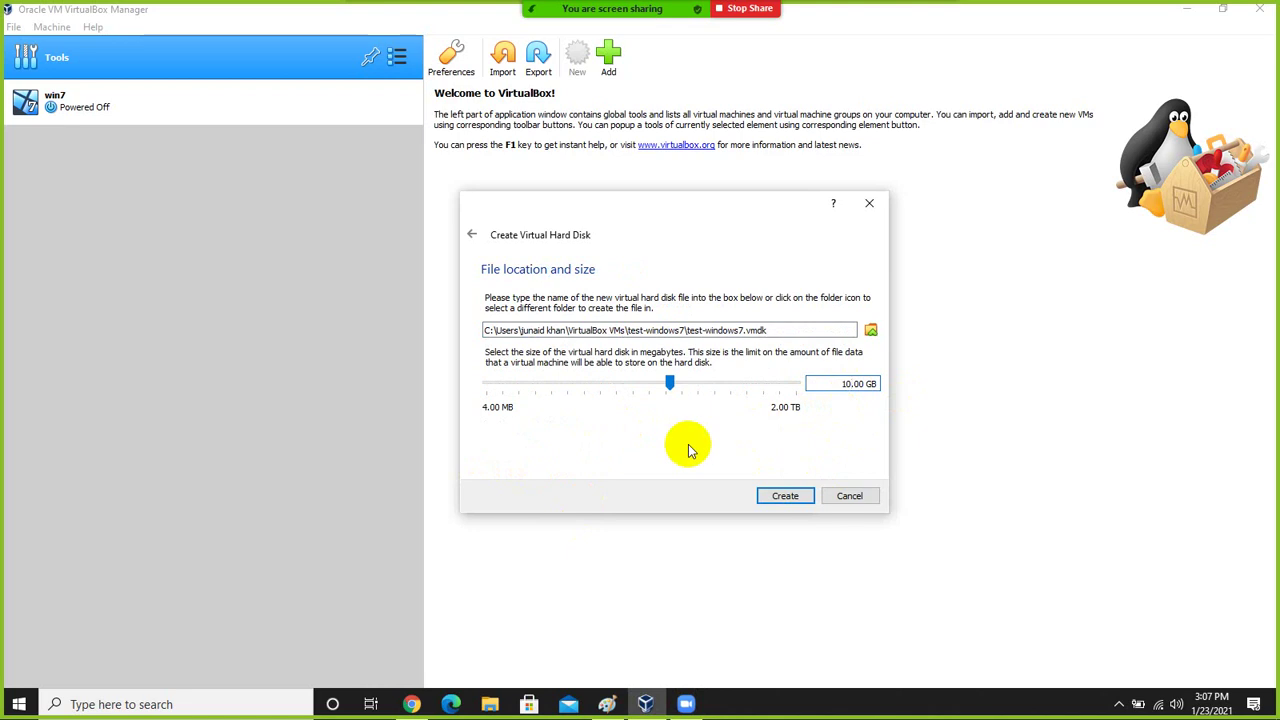
{"action": "mouse_move", "coordinate": [755, 402]}
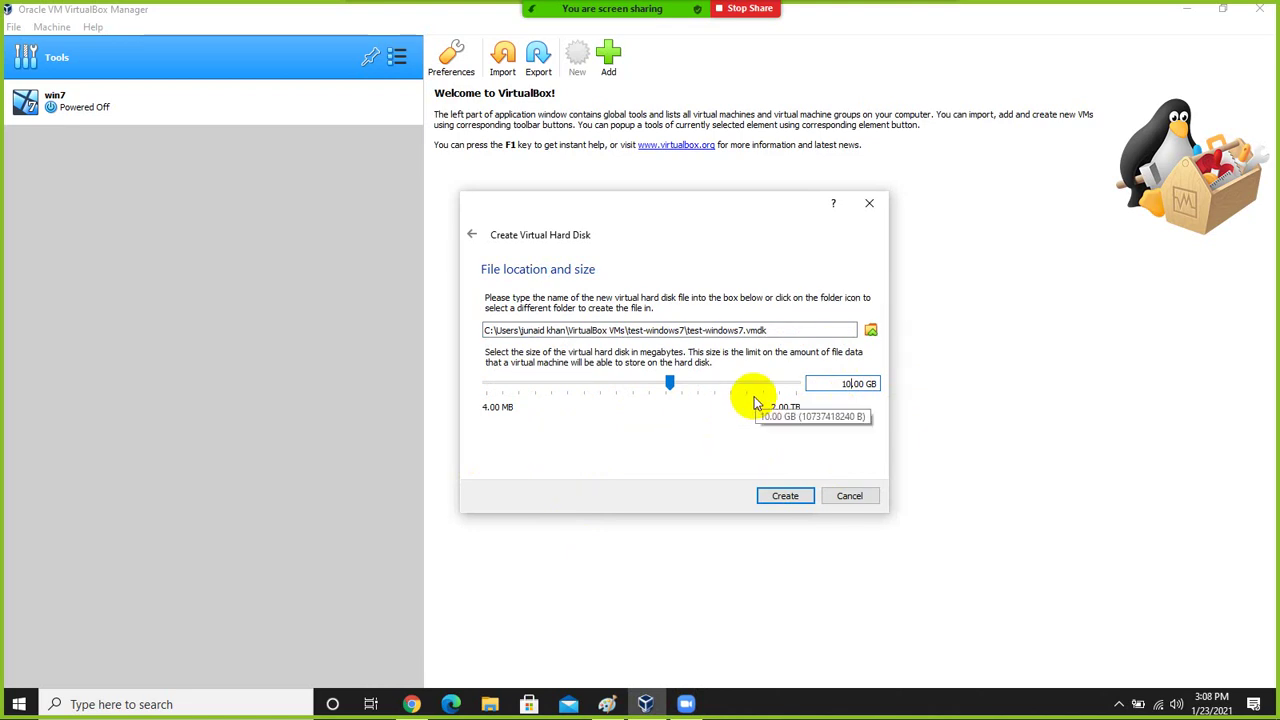
{"action": "left_click", "coordinate": [785, 497]}
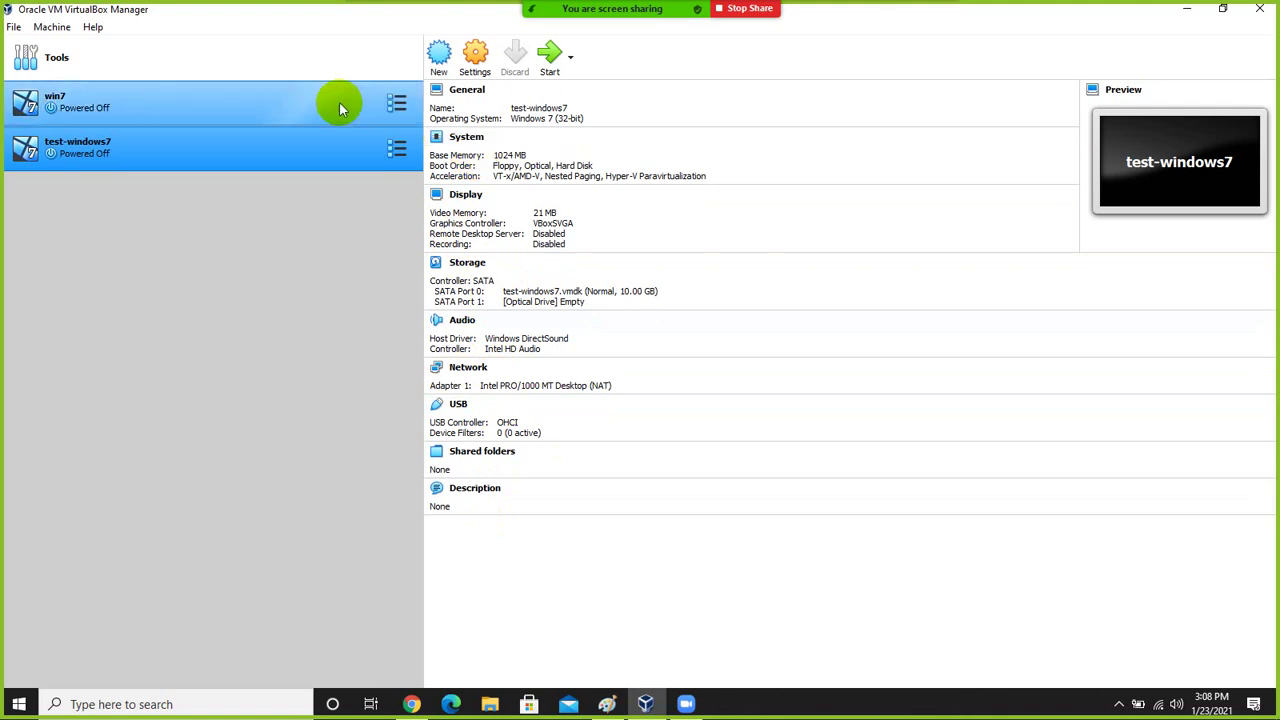
Step: Open the settings of the test-windows7 machine and review the System, Display, Storage, Audio, Network and Serial Ports pages
{"action": "right_click", "coordinate": [270, 149]}
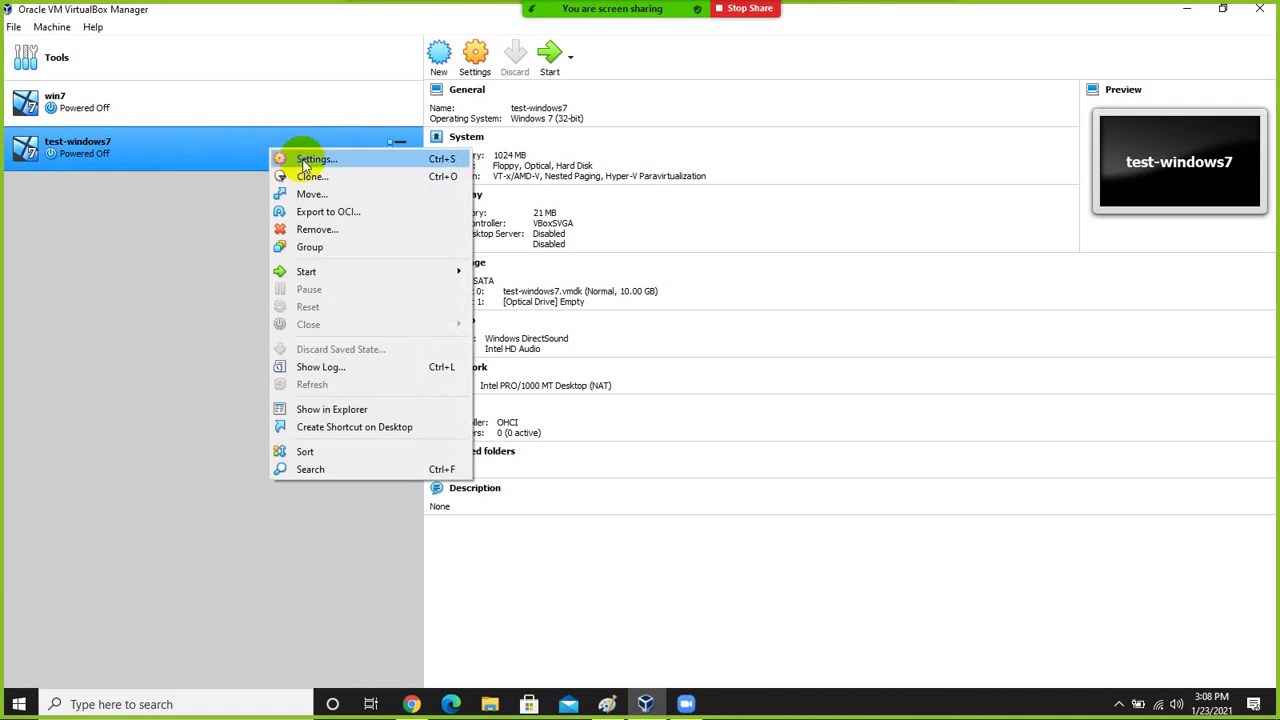
{"action": "left_click", "coordinate": [305, 163]}
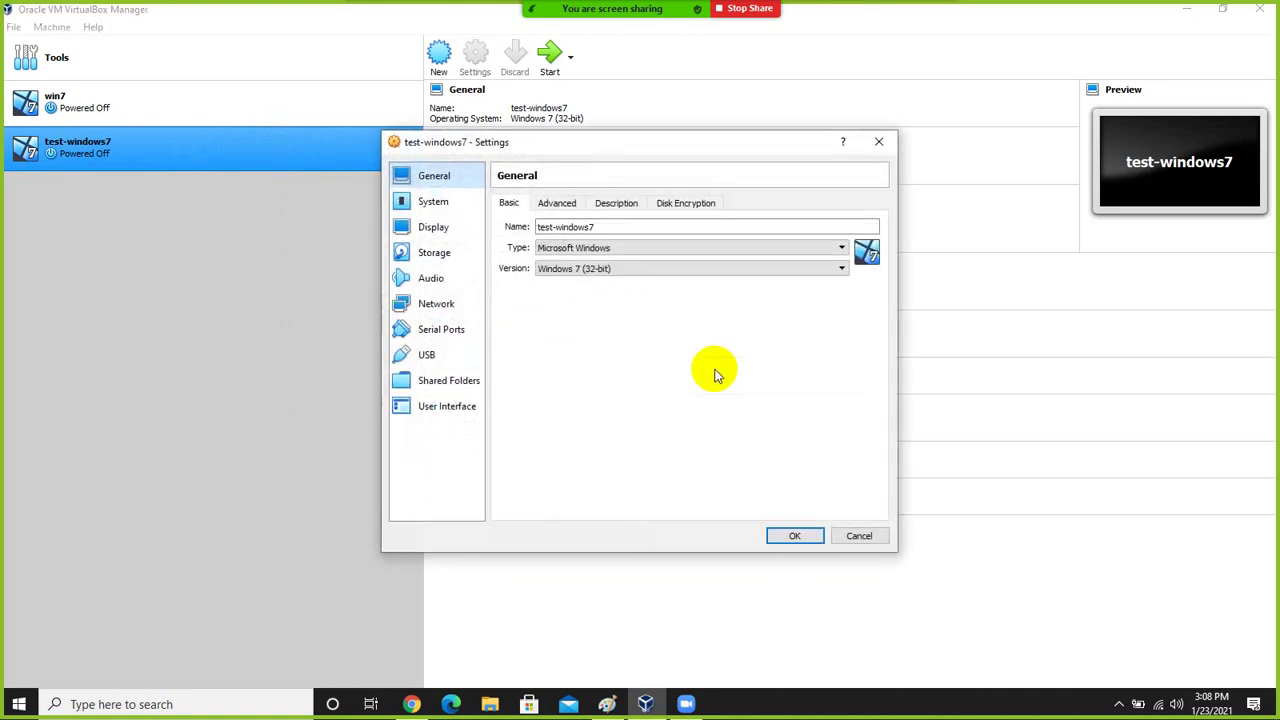
{"action": "left_click", "coordinate": [433, 202]}
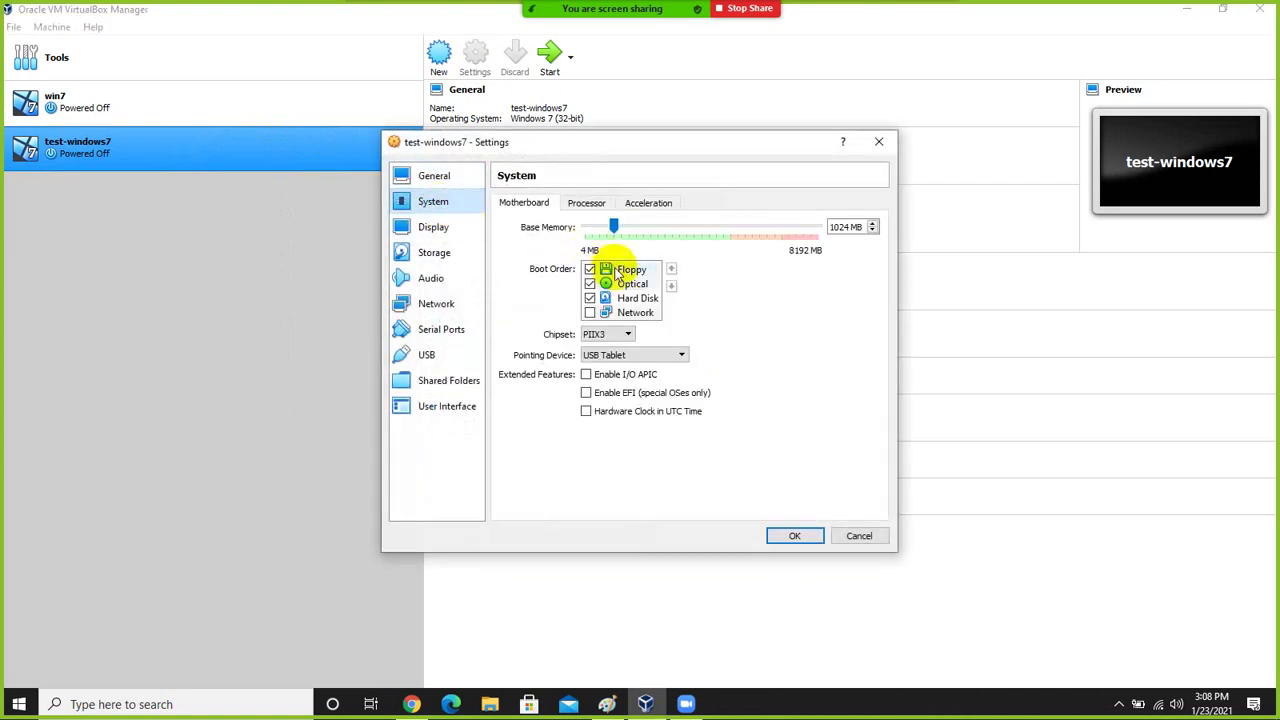
{"action": "left_click", "coordinate": [440, 228]}
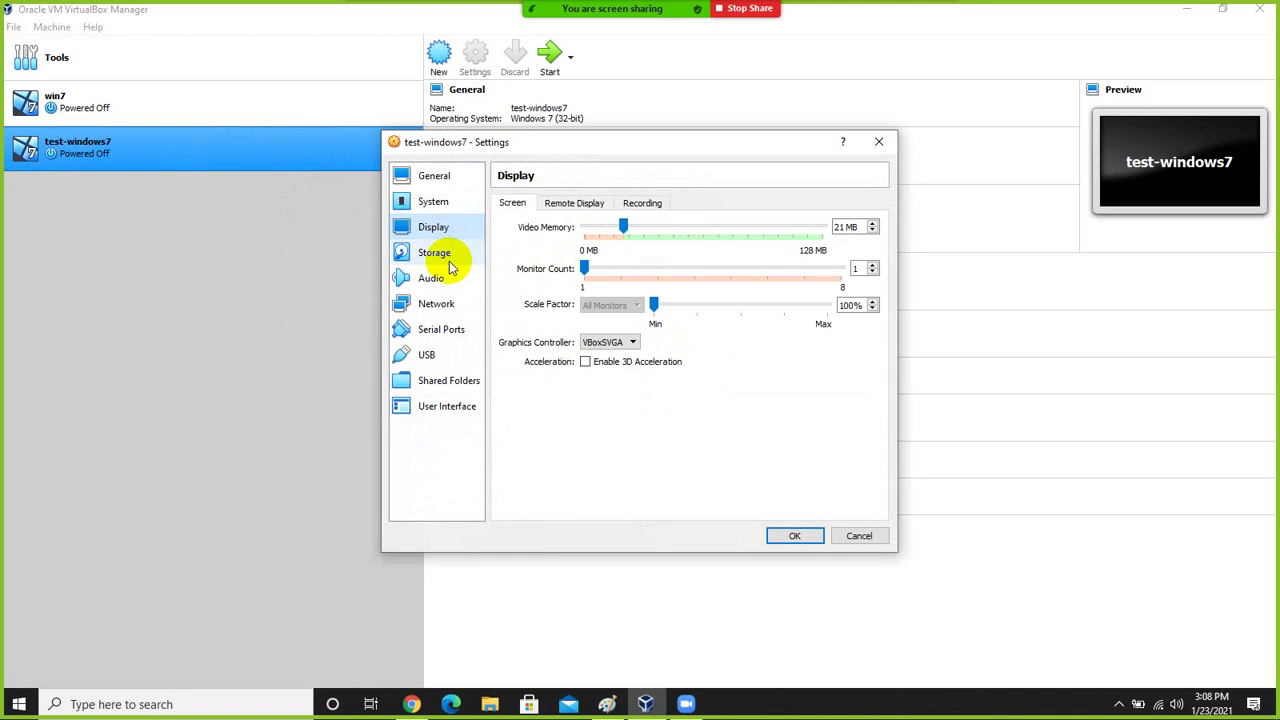
{"action": "left_click", "coordinate": [449, 257]}
{"action": "left_click", "coordinate": [448, 279]}
{"action": "left_click", "coordinate": [446, 309]}
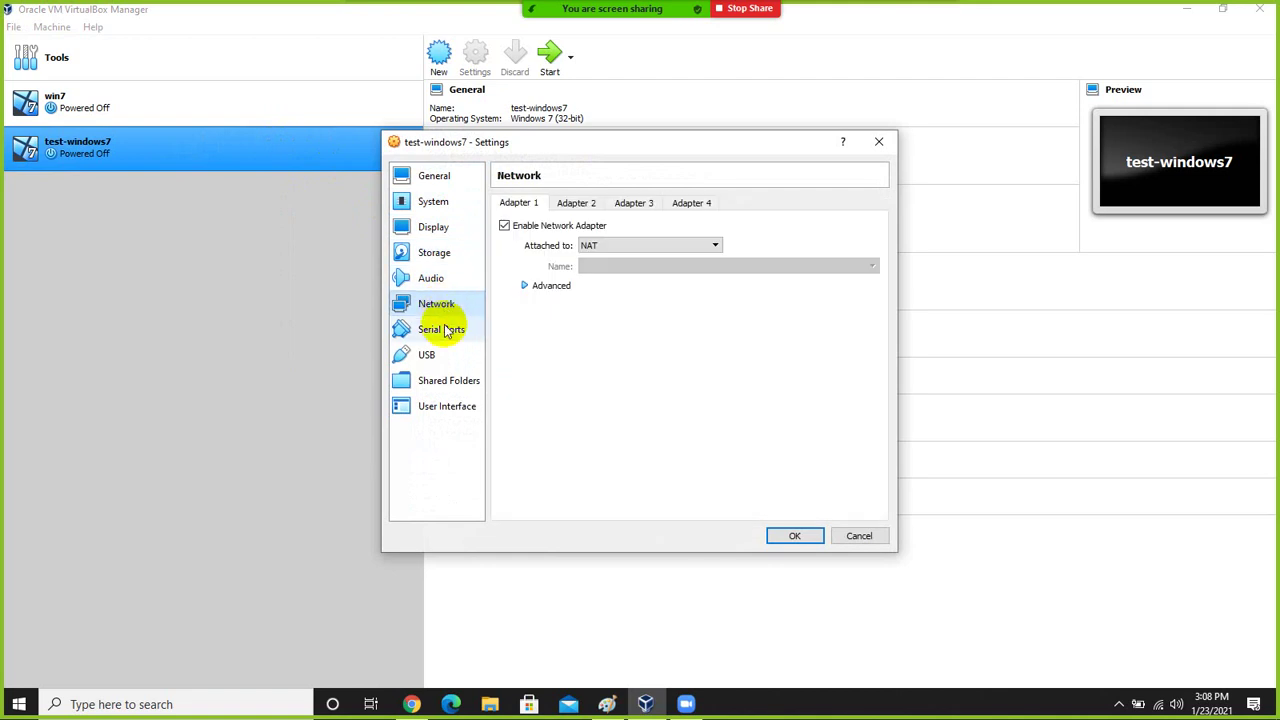
{"action": "left_click", "coordinate": [447, 329]}
Step: Review the network settings of Adapter 1 and Adapter 2, and close the test-windows7 settings without changes
{"action": "left_click", "coordinate": [438, 306]}
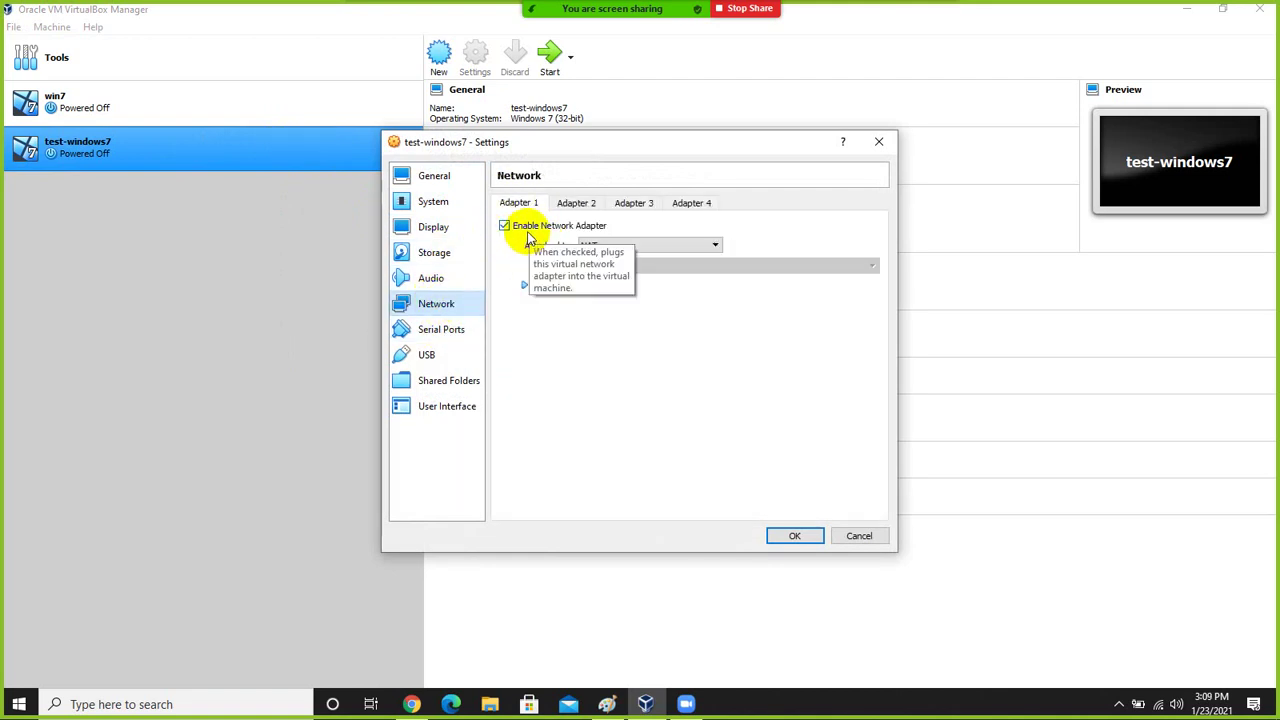
{"action": "left_click", "coordinate": [576, 205]}
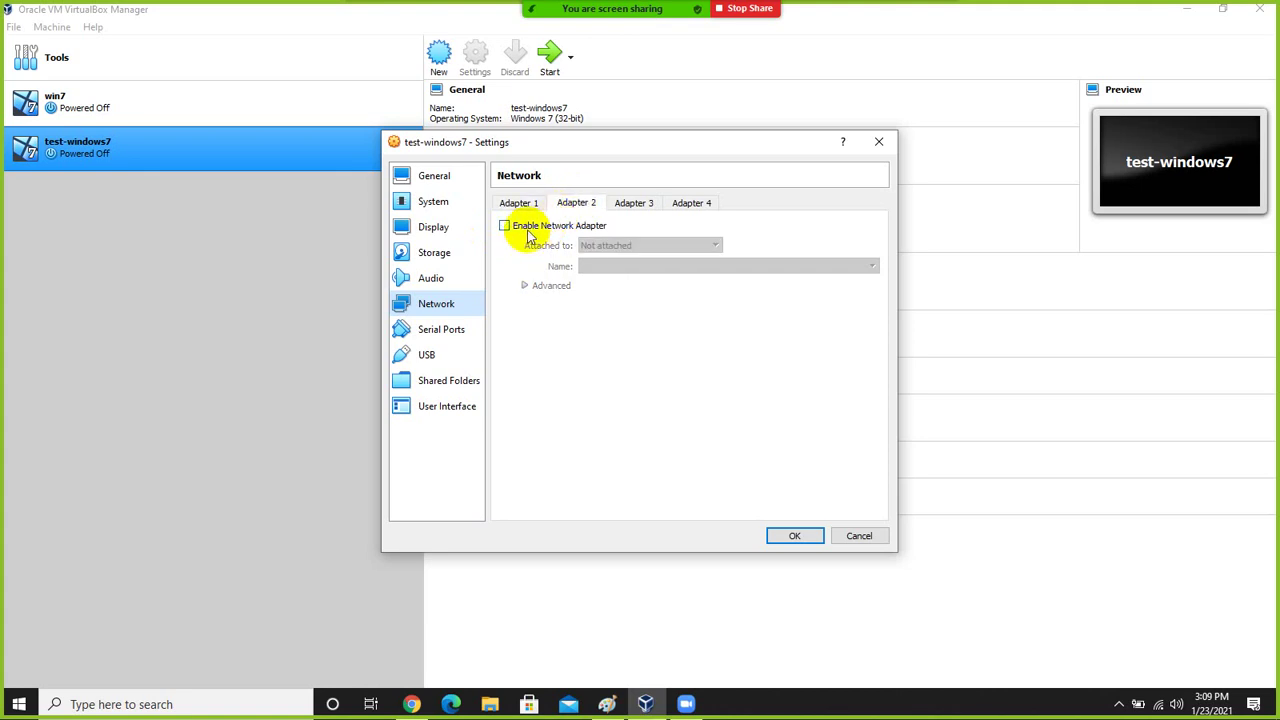
{"action": "left_click", "coordinate": [530, 203]}
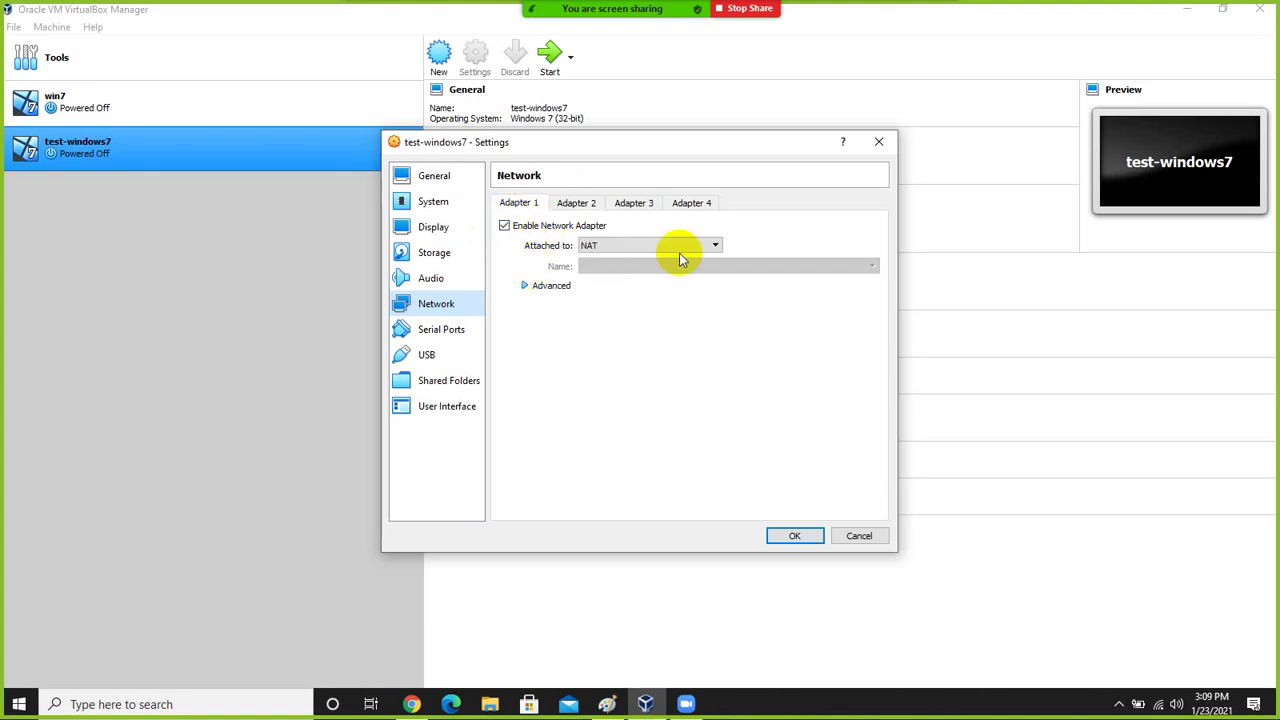
{"action": "left_click", "coordinate": [879, 145]}
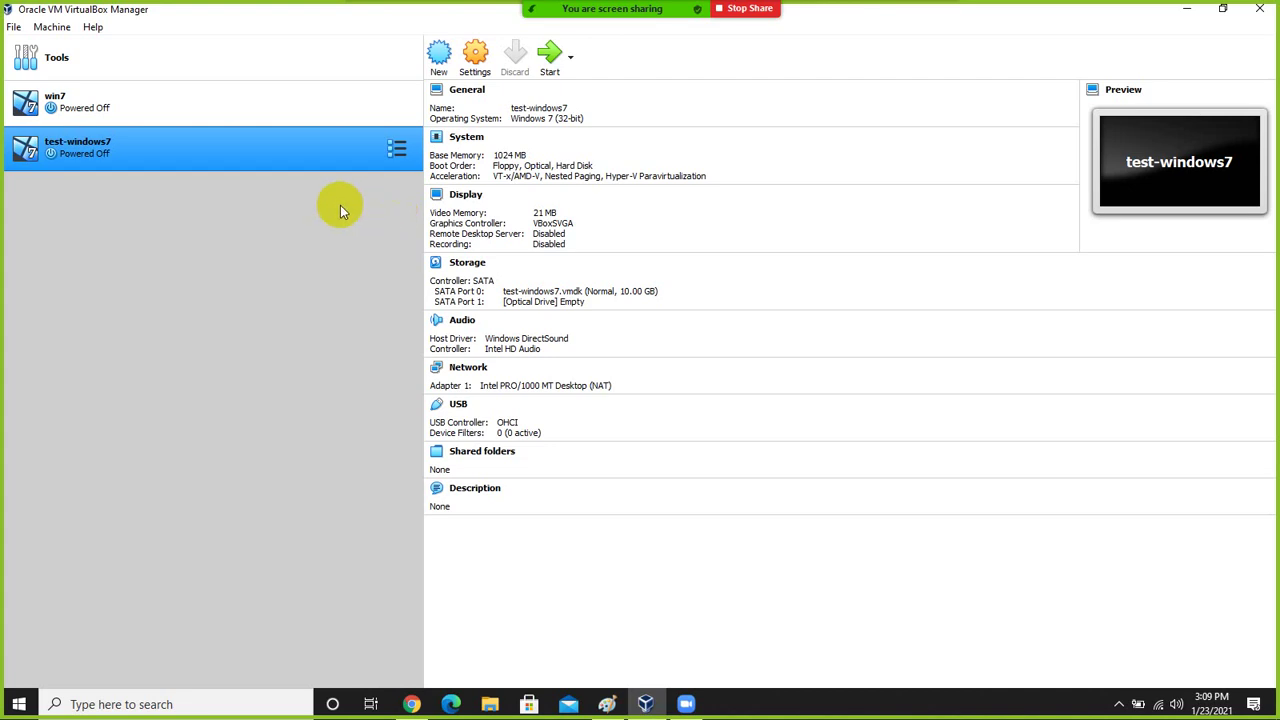
{"action": "left_click", "coordinate": [307, 150]}
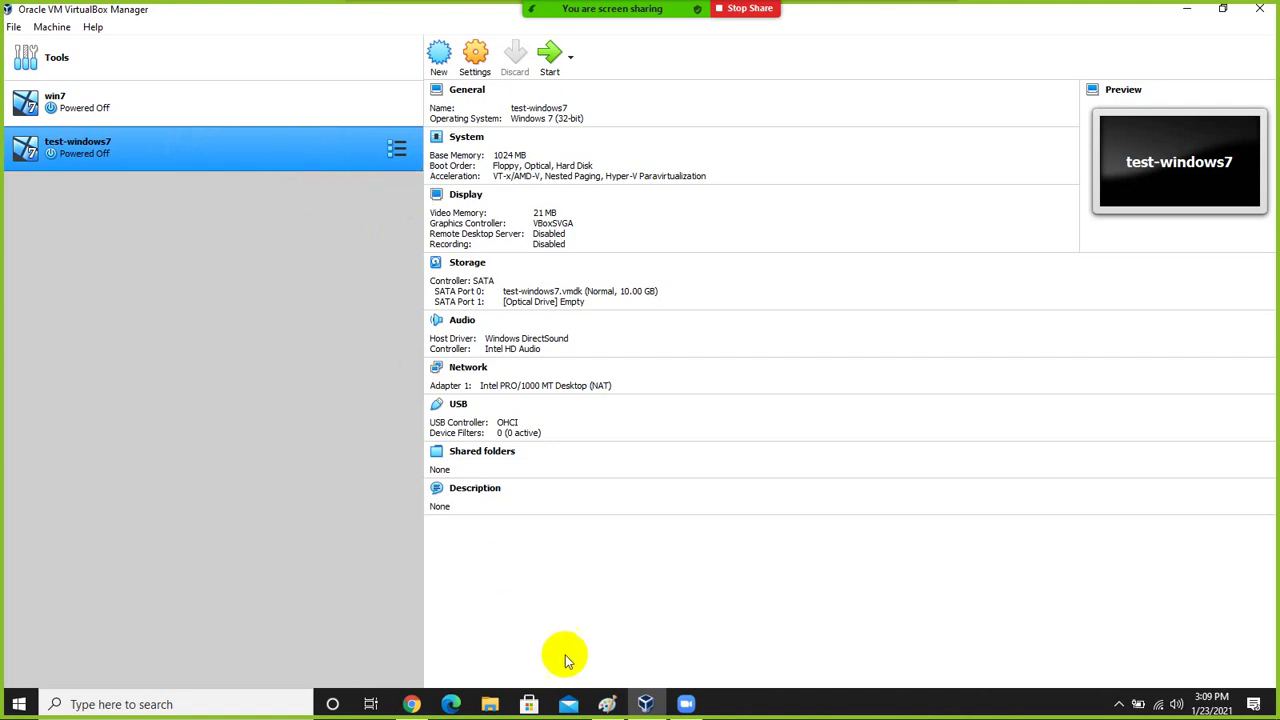
Step: In Paint, mark the virtual machine creation and guest OS installation topics with red annotation strokes, clear them, and return to VirtualBox Manager
{"action": "left_click", "coordinate": [607, 704]}
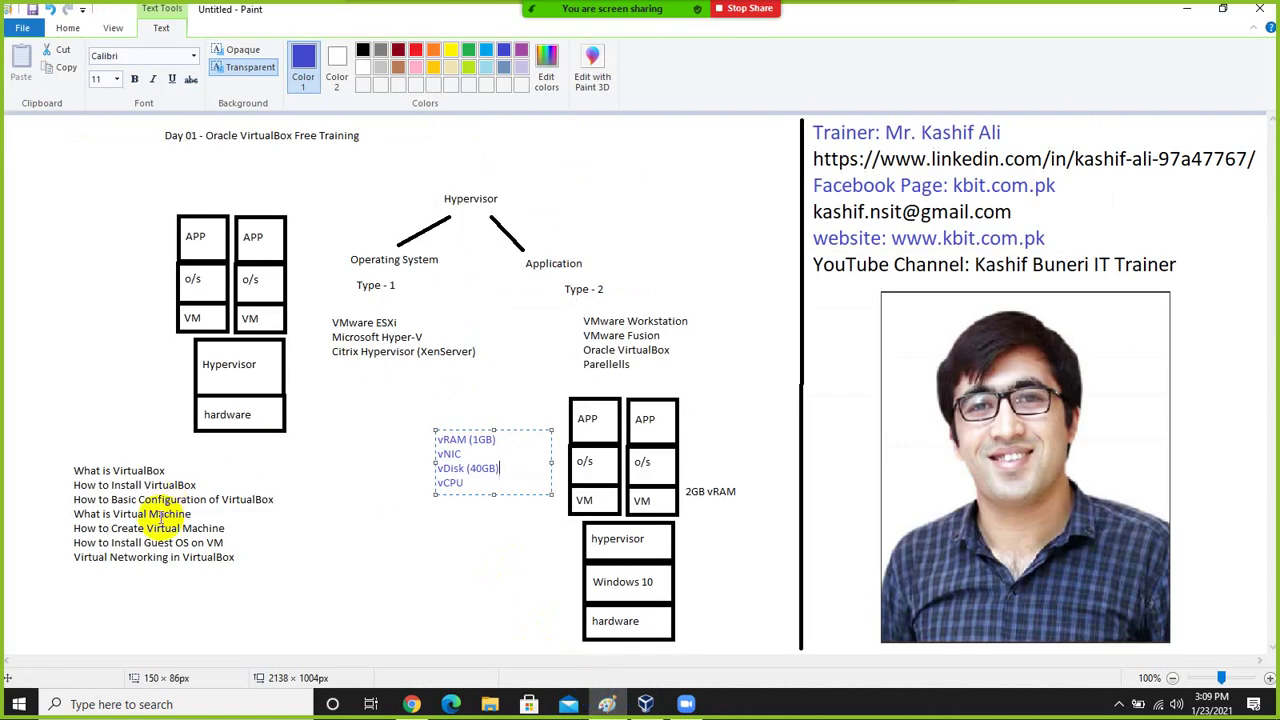
{"action": "mouse_move", "coordinate": [550, 12]}
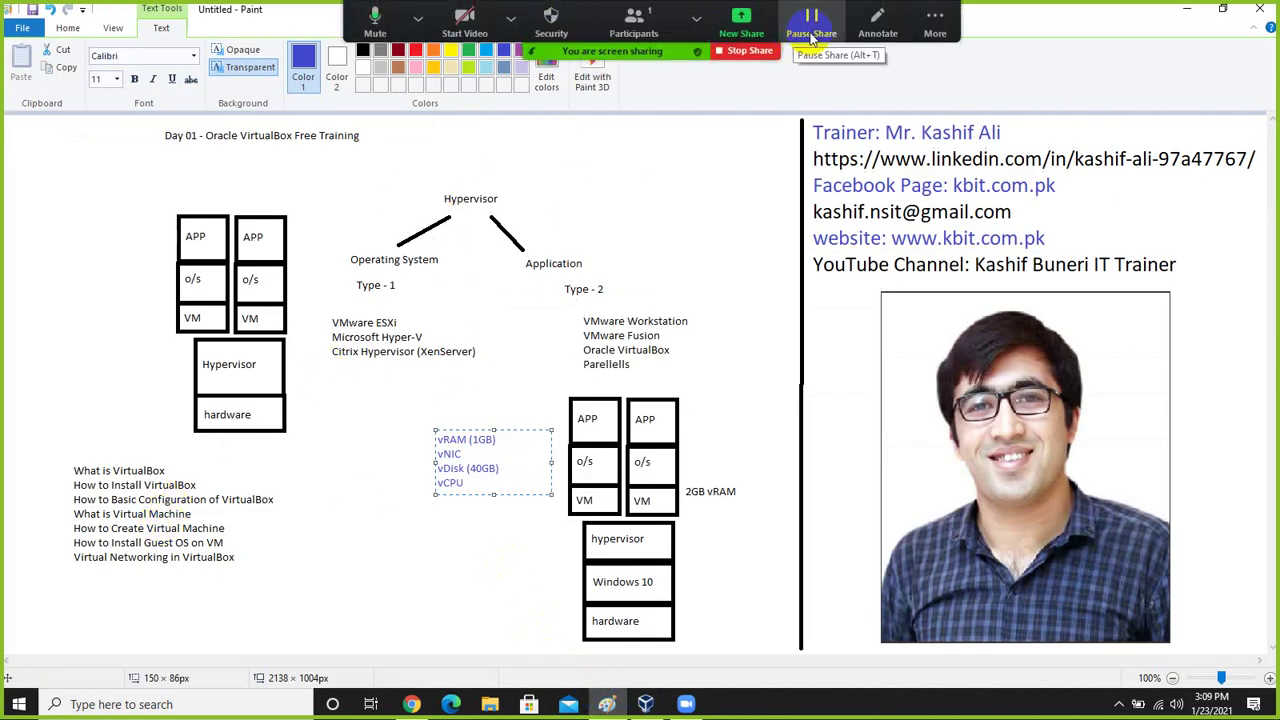
{"action": "left_click", "coordinate": [878, 22]}
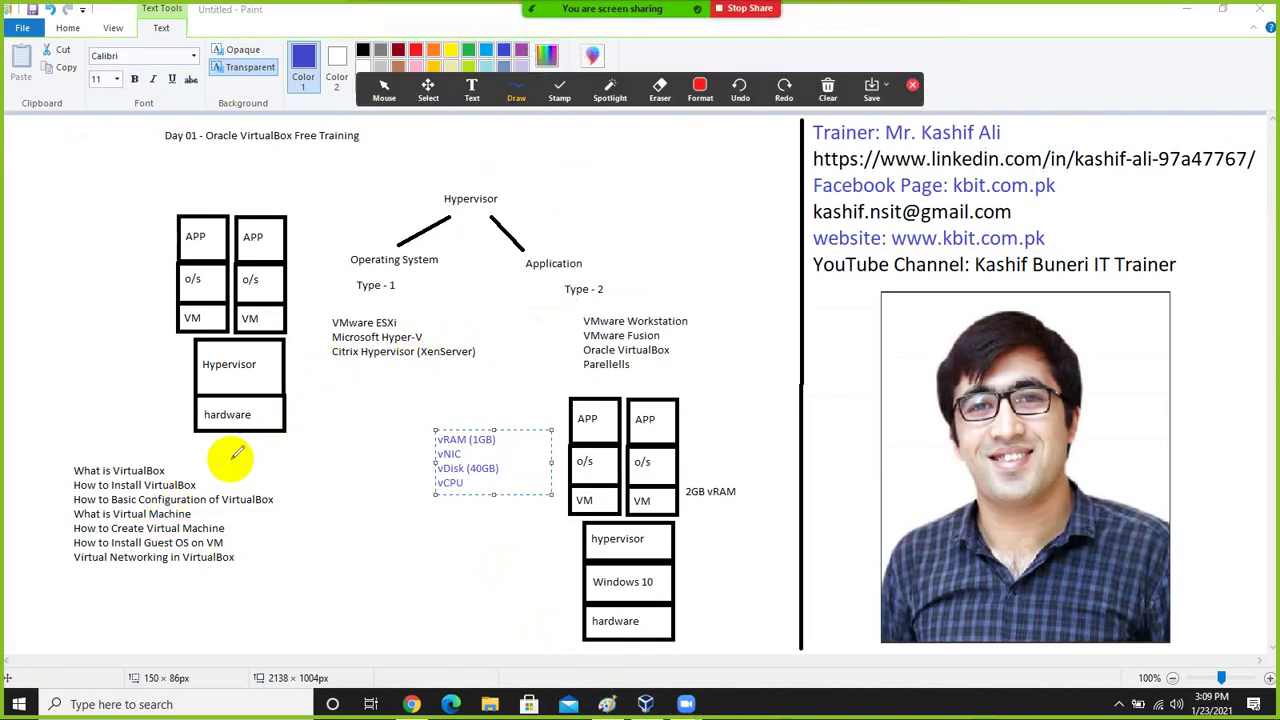
{"action": "mouse_move", "coordinate": [229, 521]}
{"action": "left_mouse_down"}
{"action": "mouse_move", "coordinate": [244, 509]}
{"action": "mouse_move", "coordinate": [238, 540]}
{"action": "mouse_move", "coordinate": [253, 538]}
{"action": "left_mouse_up"}
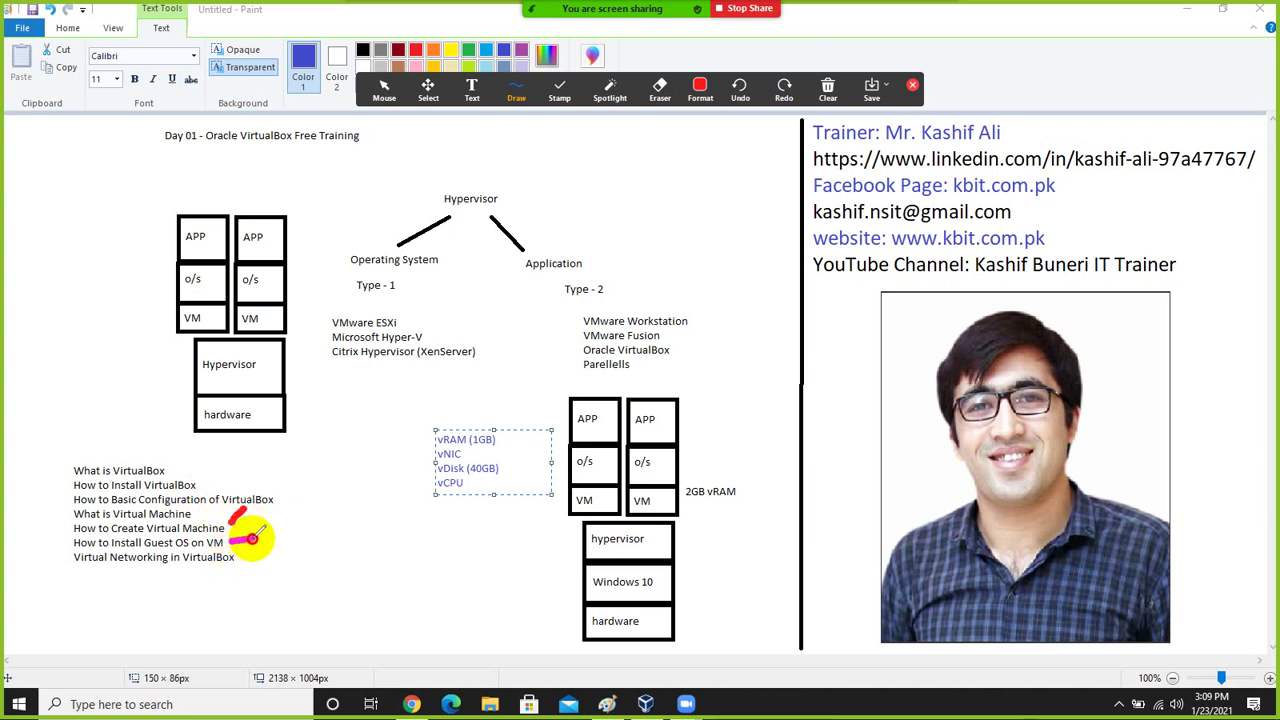
{"action": "left_click", "coordinate": [830, 95]}
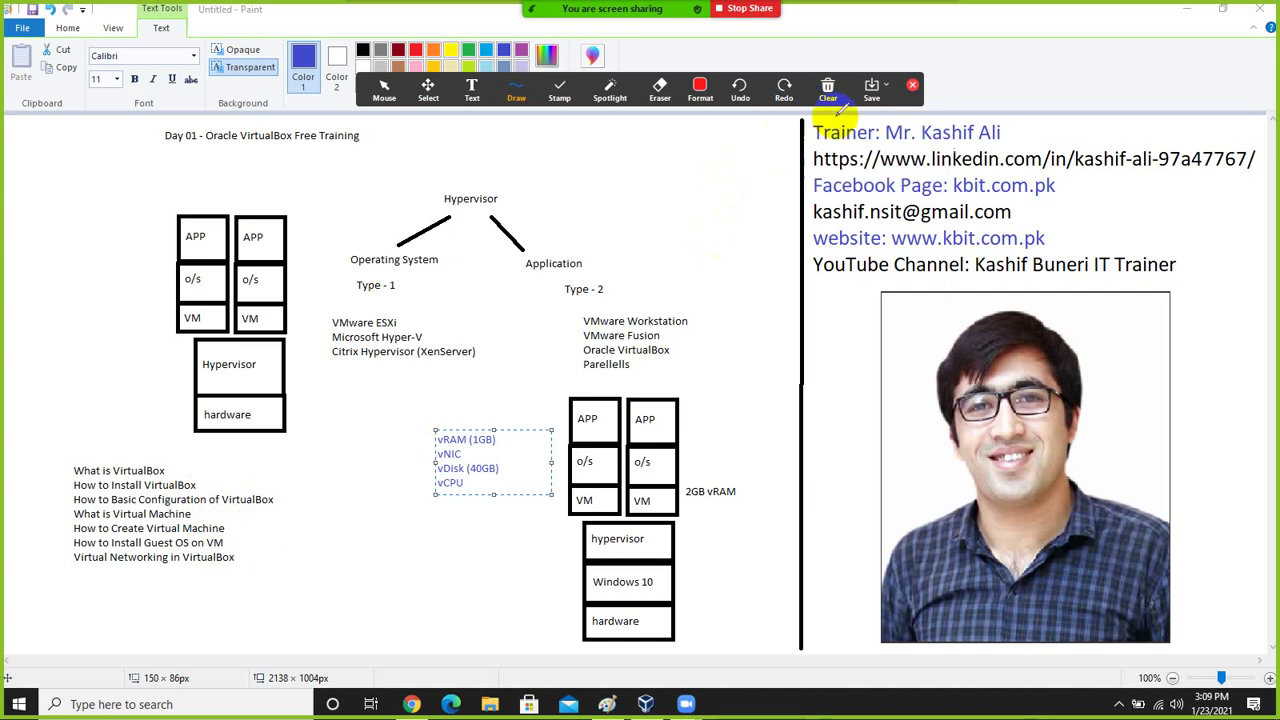
{"action": "left_click", "coordinate": [912, 85]}
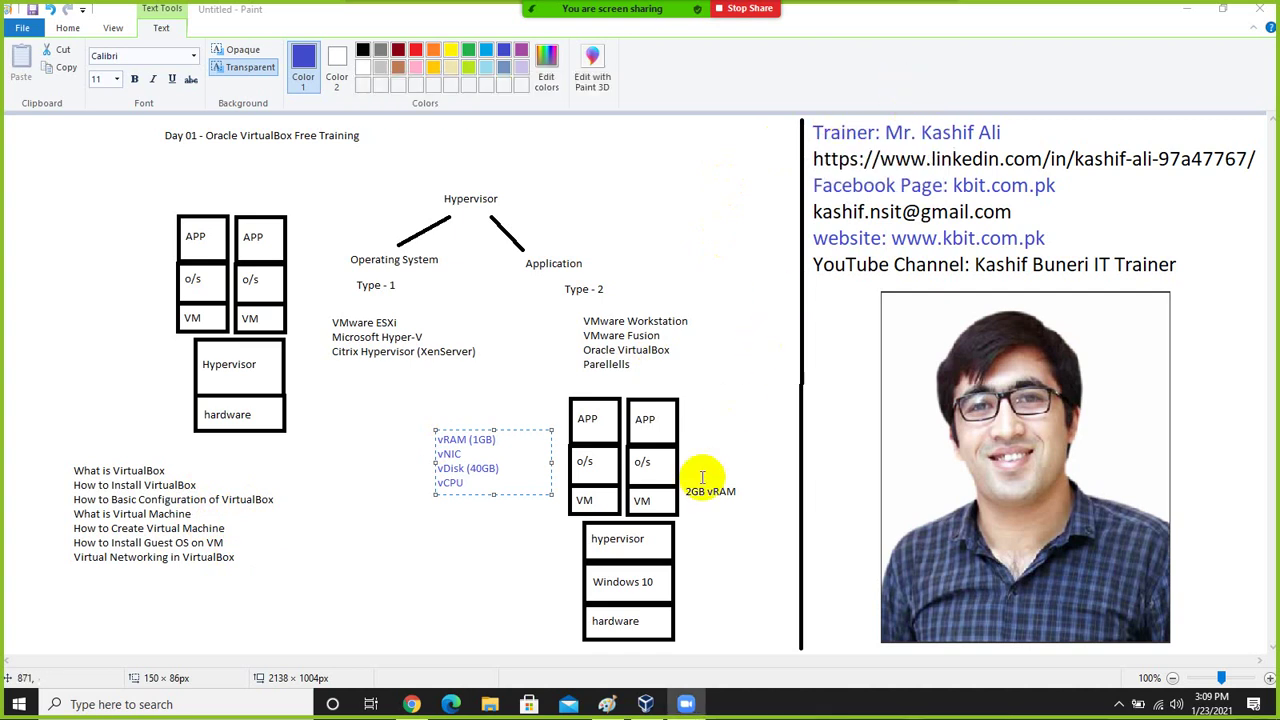
{"action": "mouse_move", "coordinate": [645, 708]}
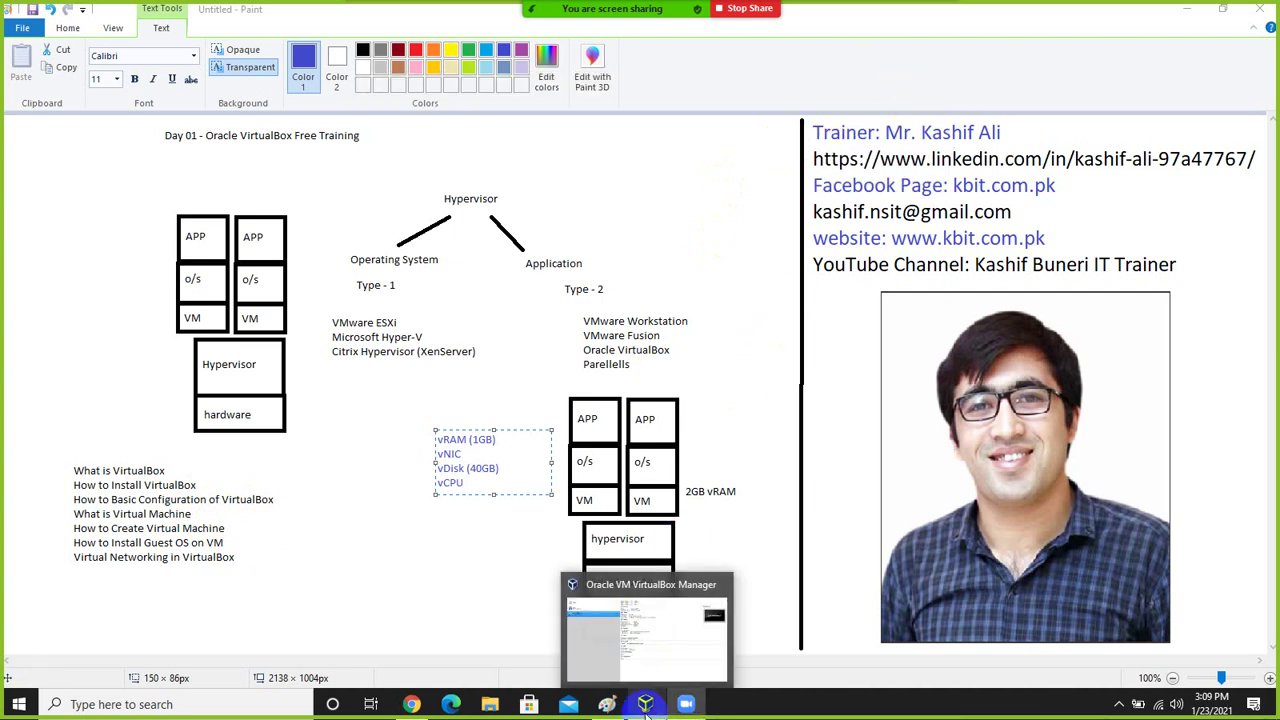
{"action": "left_click", "coordinate": [650, 645]}
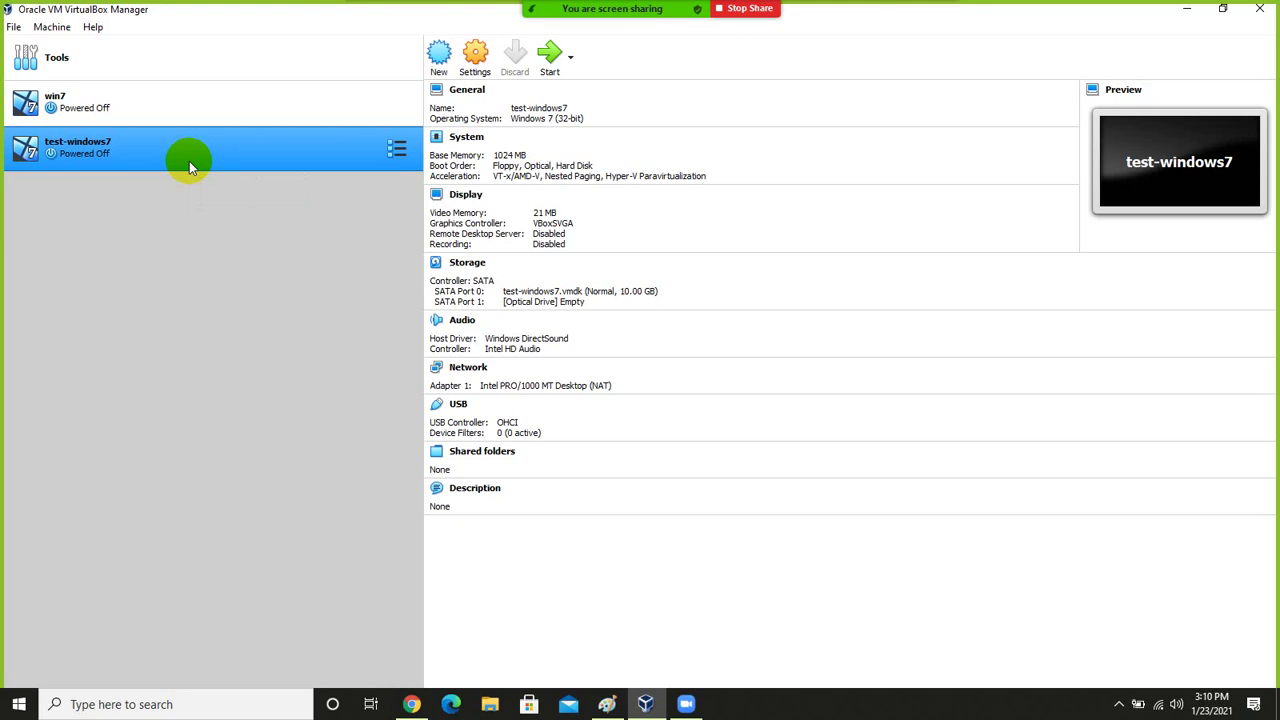
Step: In File Explorer, locate the Windows.7.SP1.Super.Lite.x86.v2.0 image on Local Disk (C:) and close the window
{"action": "left_click", "coordinate": [489, 704]}
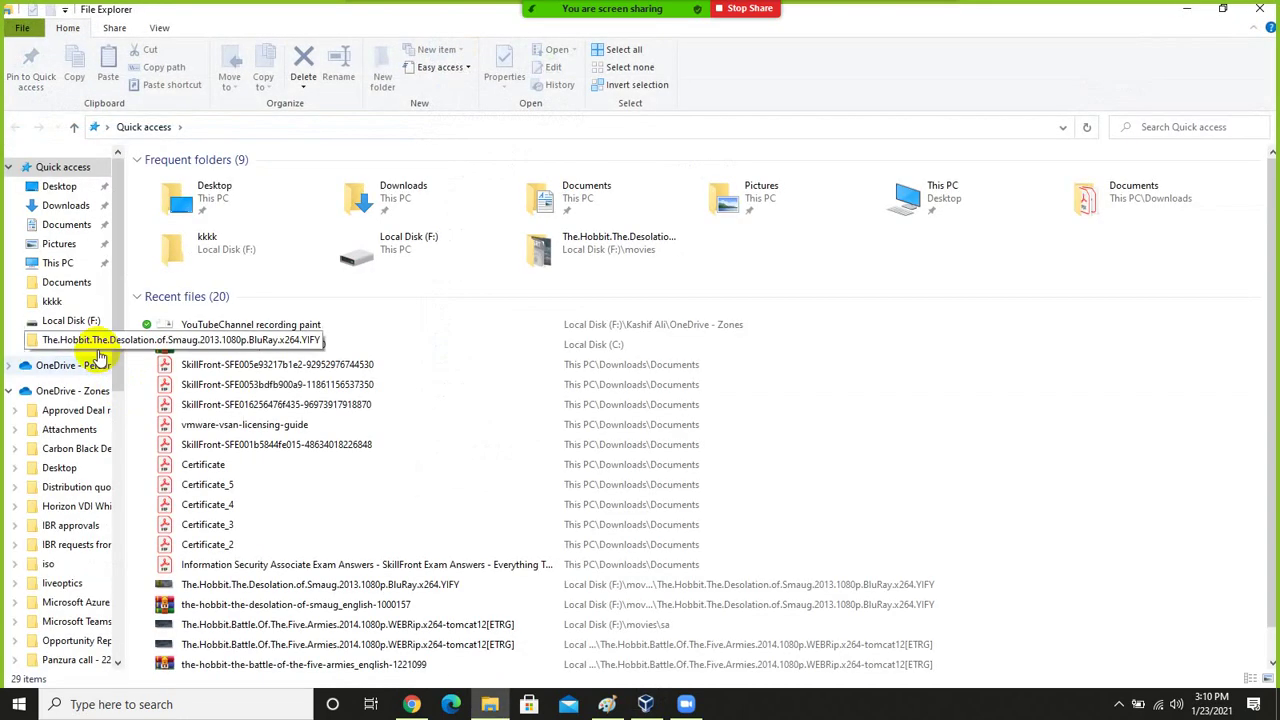
{"action": "scroll", "coordinate": [113, 485], "scroll_direction": "down", "scroll_amount": 10}
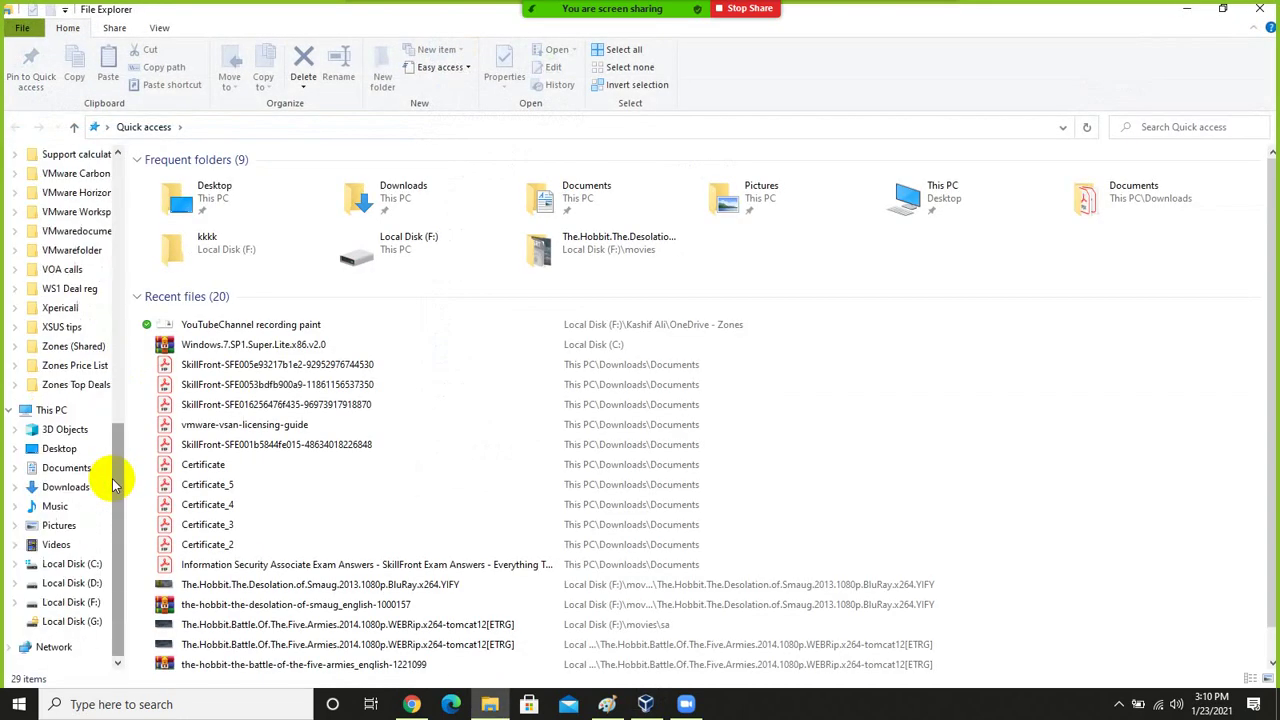
{"action": "left_click", "coordinate": [76, 566]}
{"action": "left_click", "coordinate": [241, 315]}
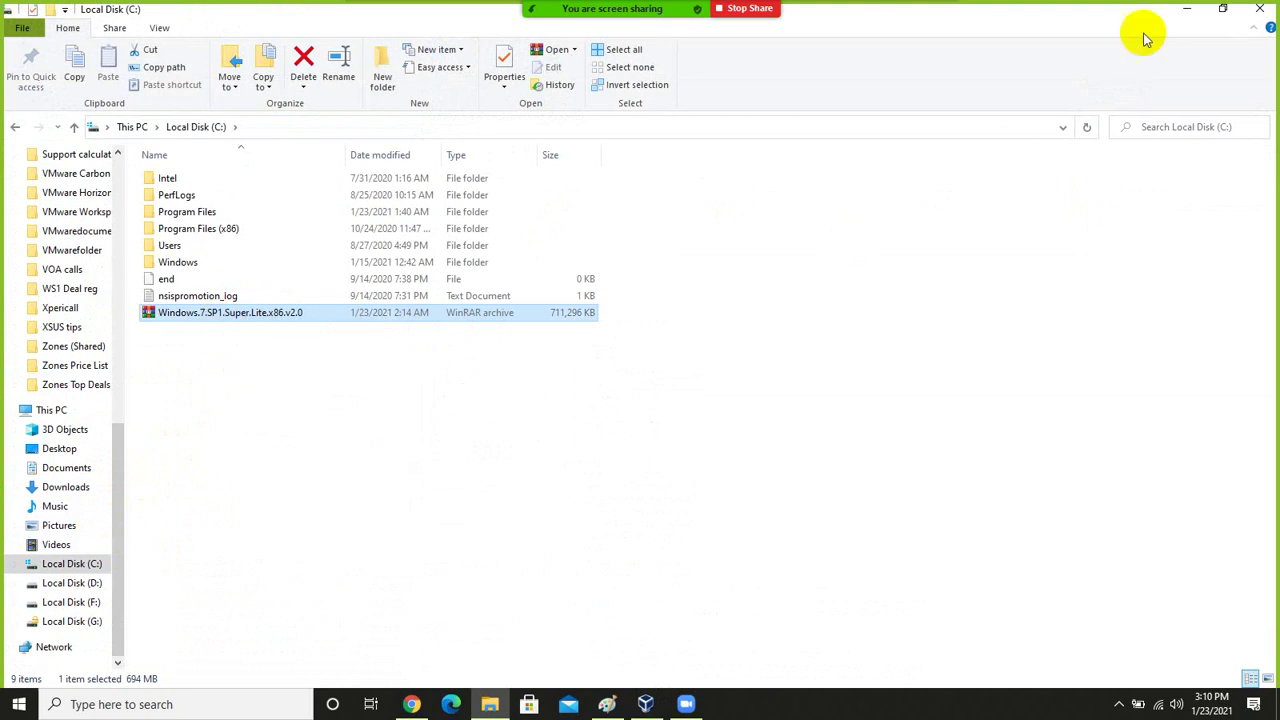
{"action": "left_click", "coordinate": [1260, 8]}
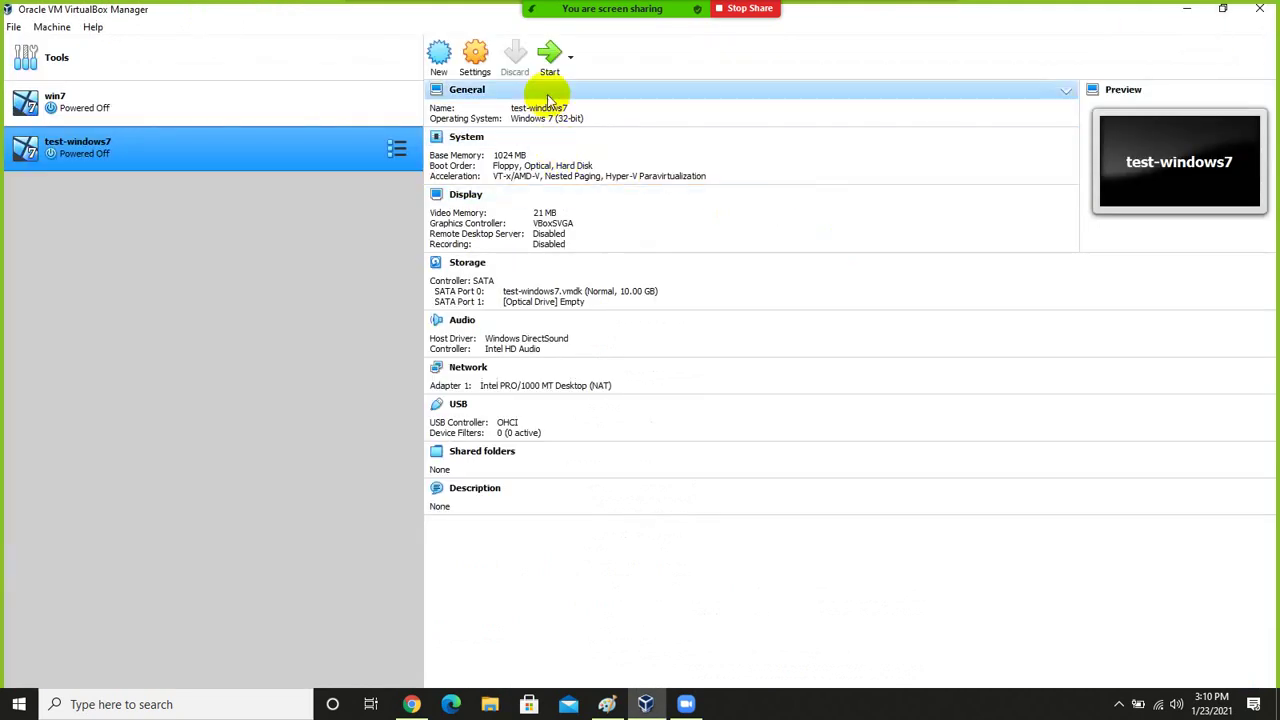
{"action": "right_click", "coordinate": [298, 151]}
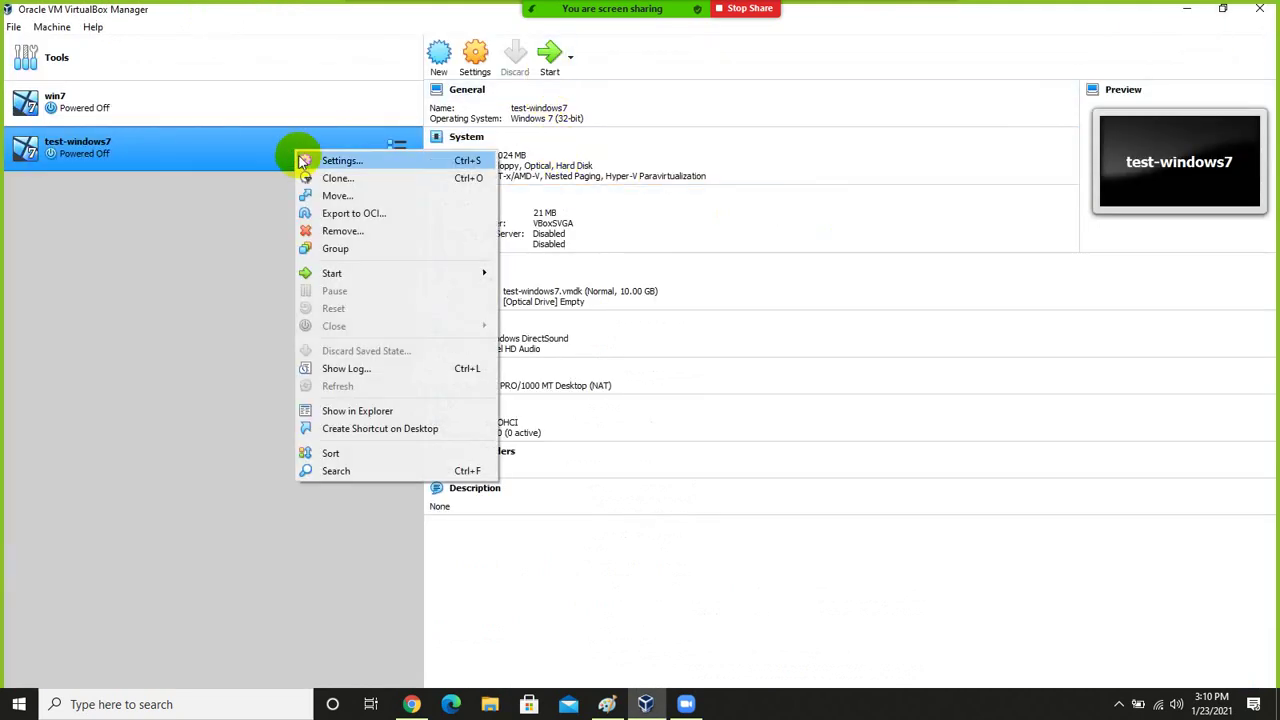
{"action": "key", "text": "Escape"}
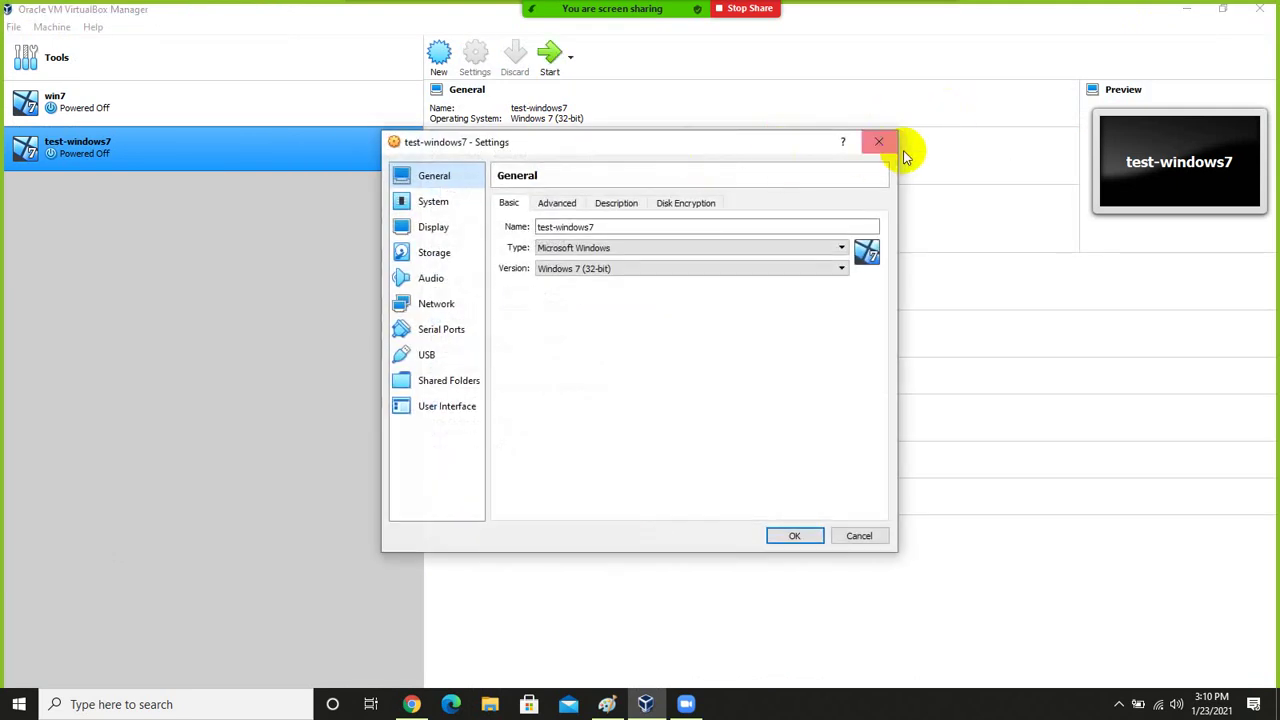
{"action": "left_click", "coordinate": [886, 140]}
Step: Start the test-windows7 machine with Windows.7.SP1.Super.Lite.x86.v2.0.iso as its start-up disk
{"action": "left_click", "coordinate": [553, 68]}
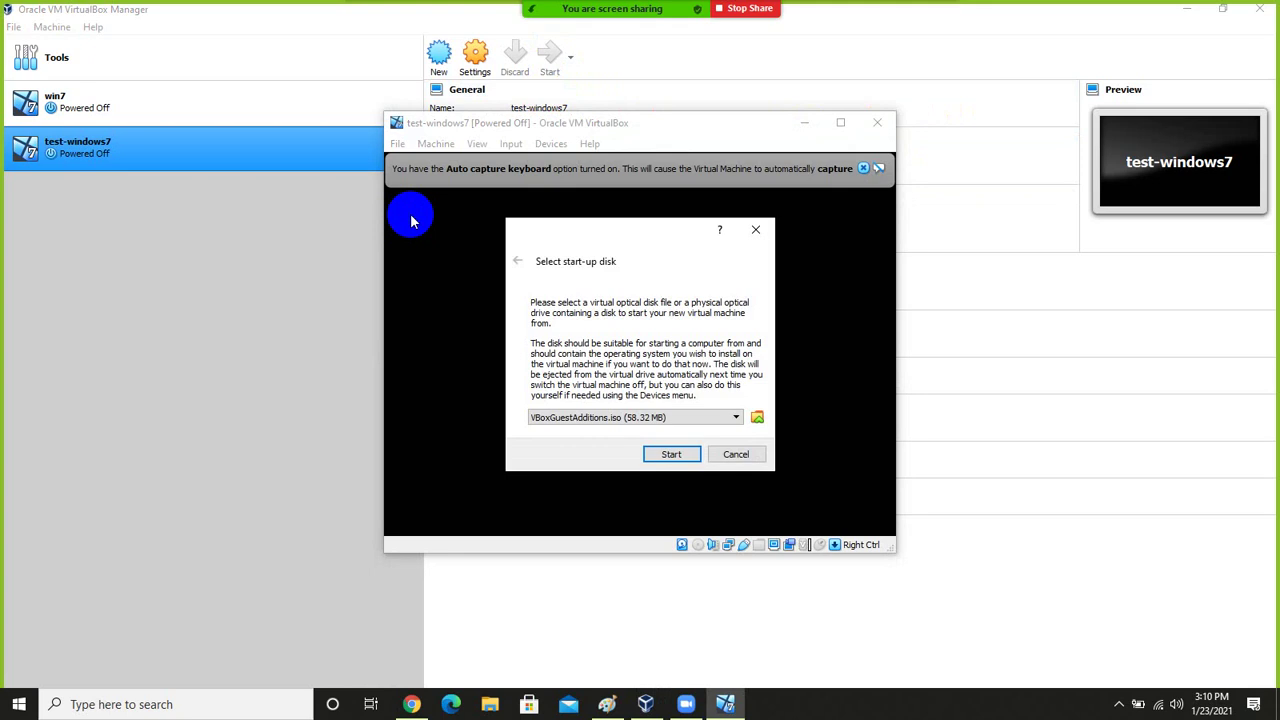
{"action": "left_click", "coordinate": [733, 418]}
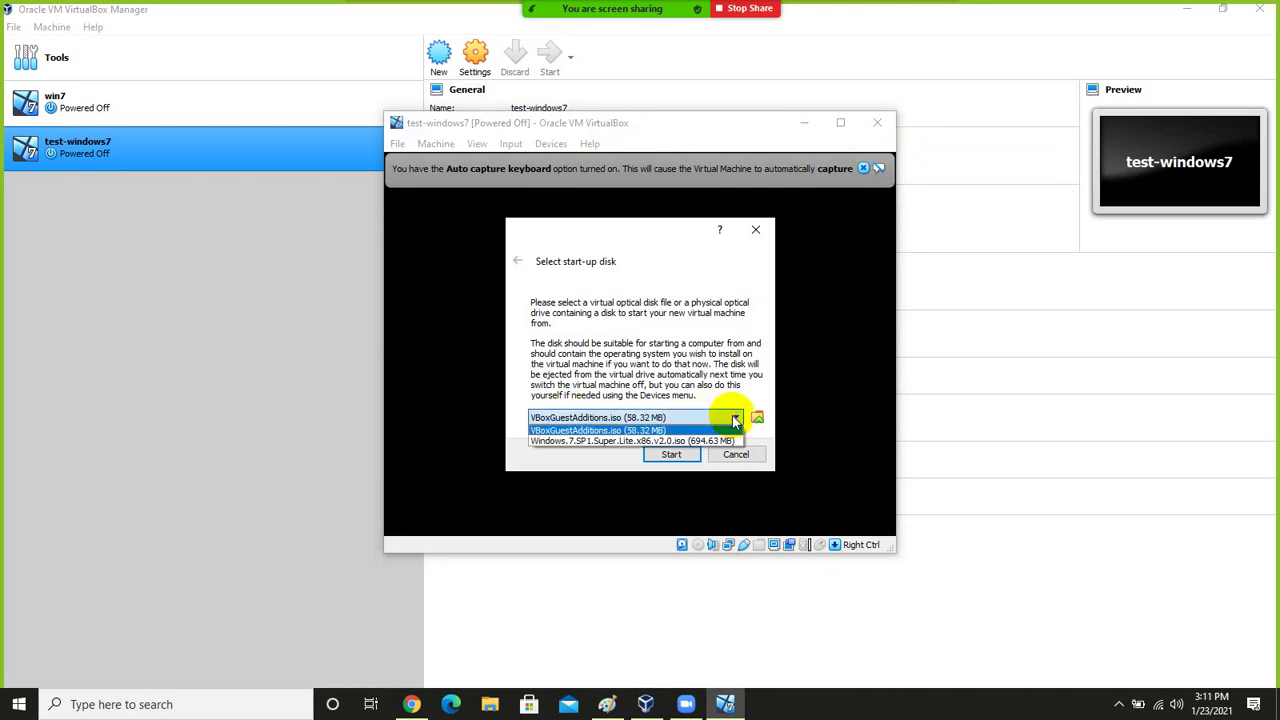
{"action": "left_click", "coordinate": [757, 421]}
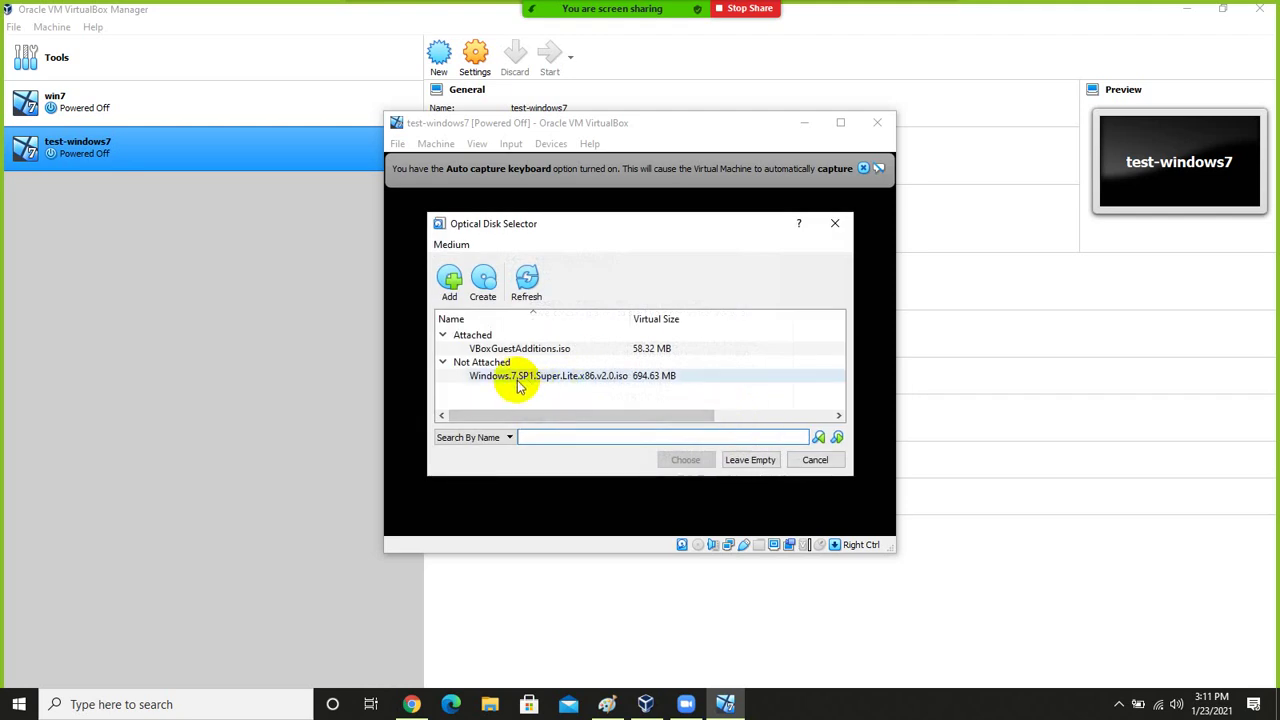
{"action": "left_click", "coordinate": [520, 384]}
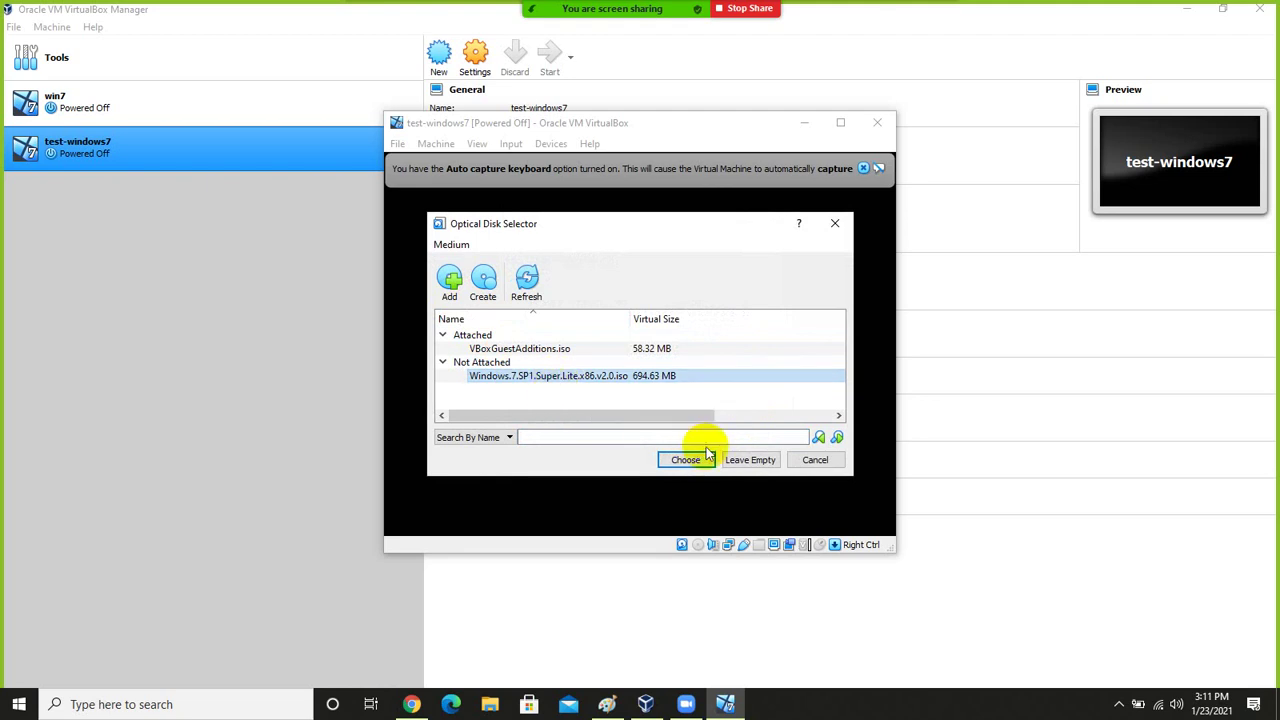
{"action": "left_click", "coordinate": [826, 462]}
{"action": "left_click", "coordinate": [715, 417]}
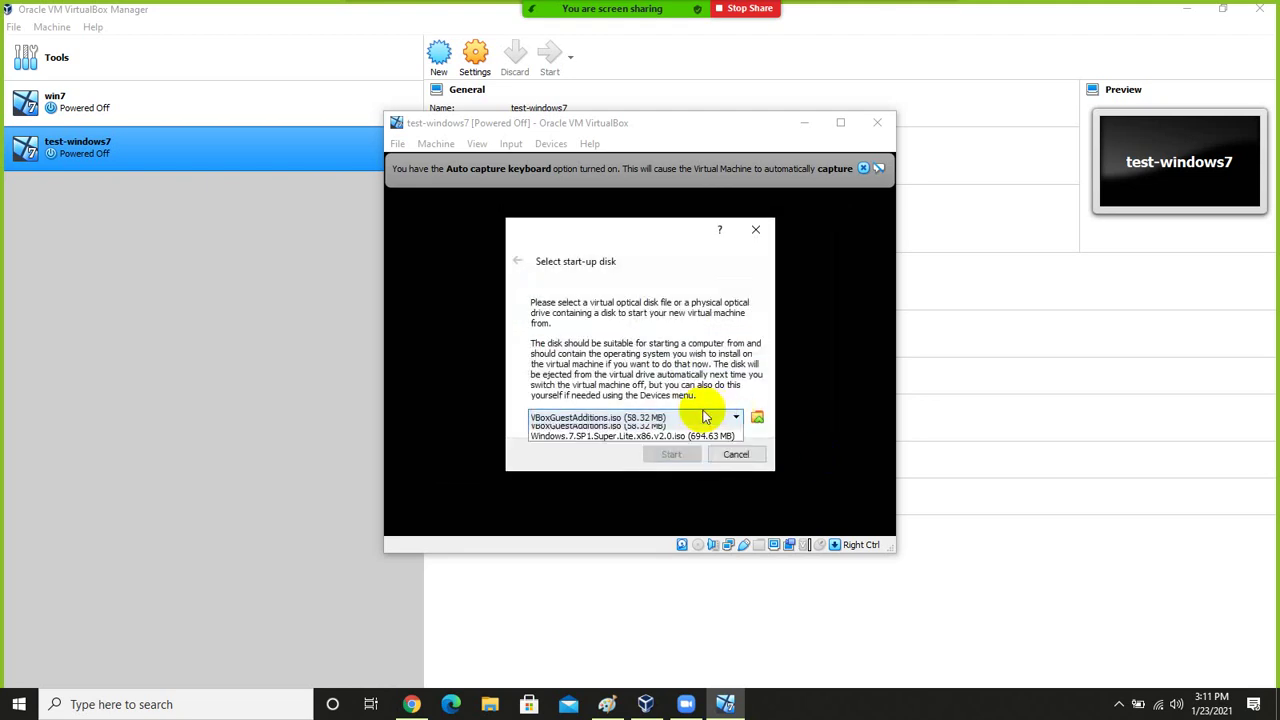
{"action": "left_click", "coordinate": [655, 441]}
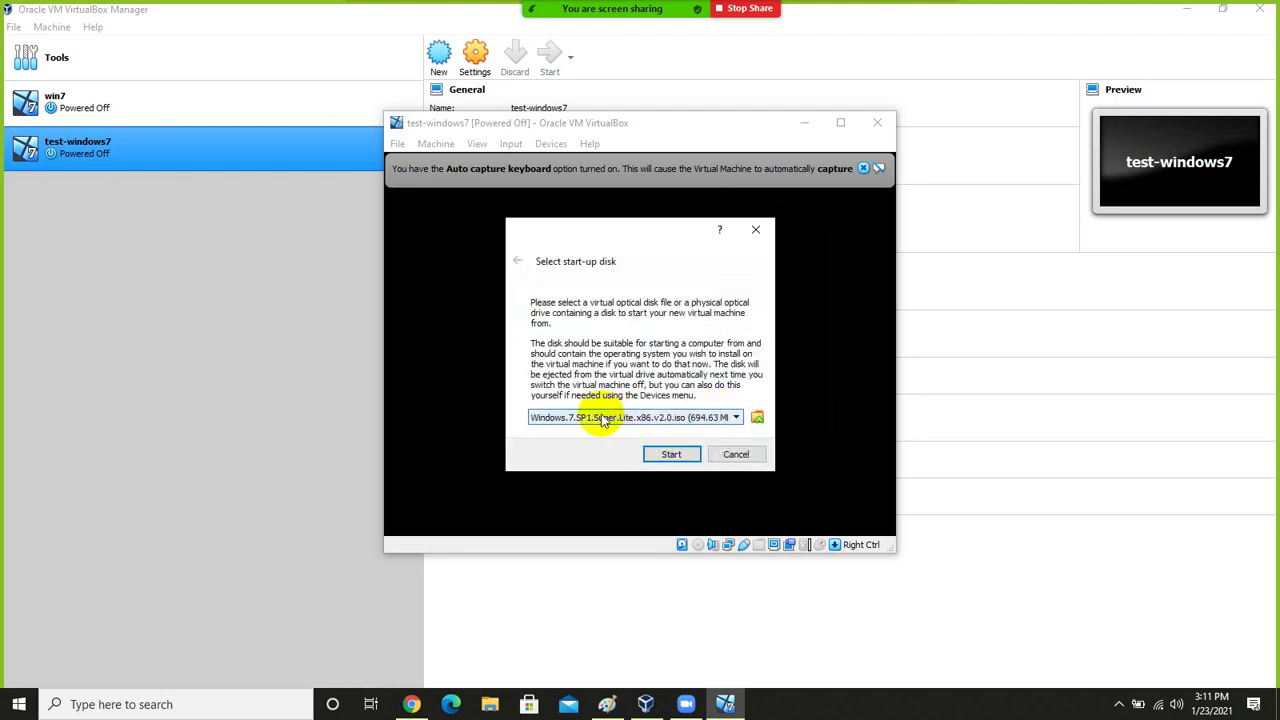
{"action": "left_click", "coordinate": [667, 454]}
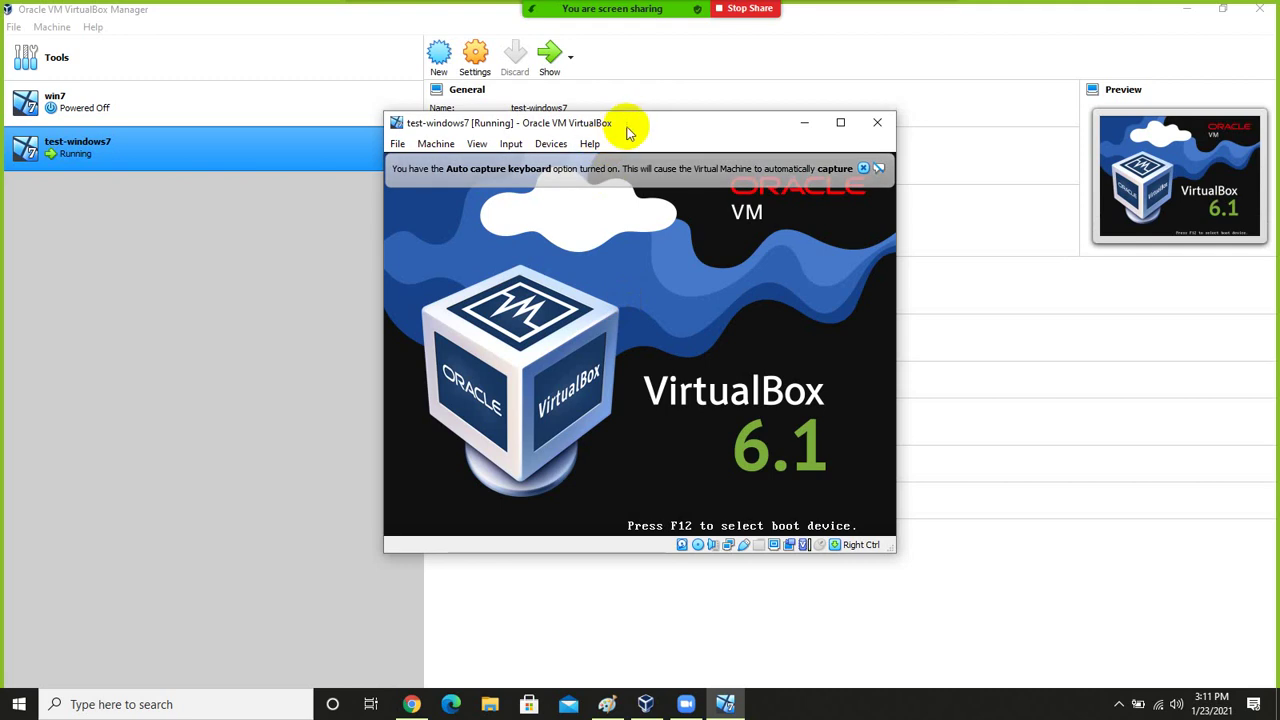
Step: Move the running machine's window higher on the screen and dismiss its keyboard capture and mouse pointer integration notices
{"action": "left_click_drag", "start_coordinate": [623, 126], "coordinate": [606, 72]}
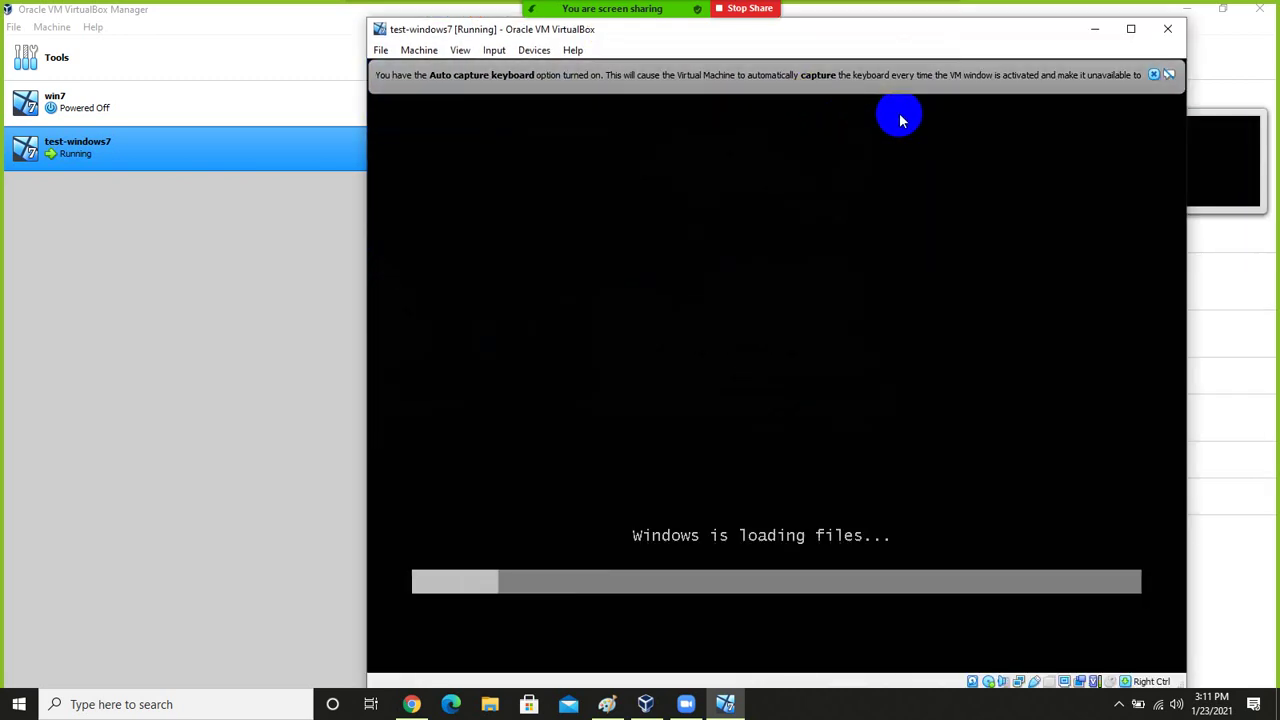
{"action": "left_click", "coordinate": [1158, 76]}
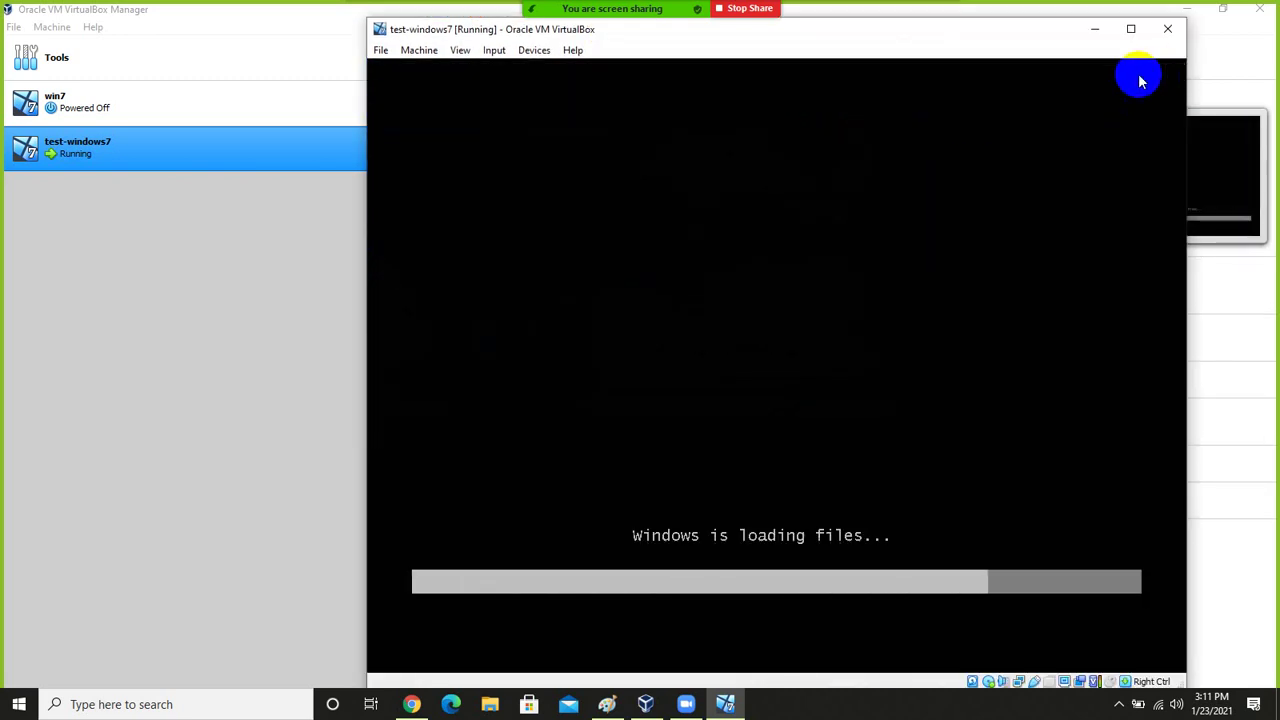
{"action": "left_click", "coordinate": [462, 51]}
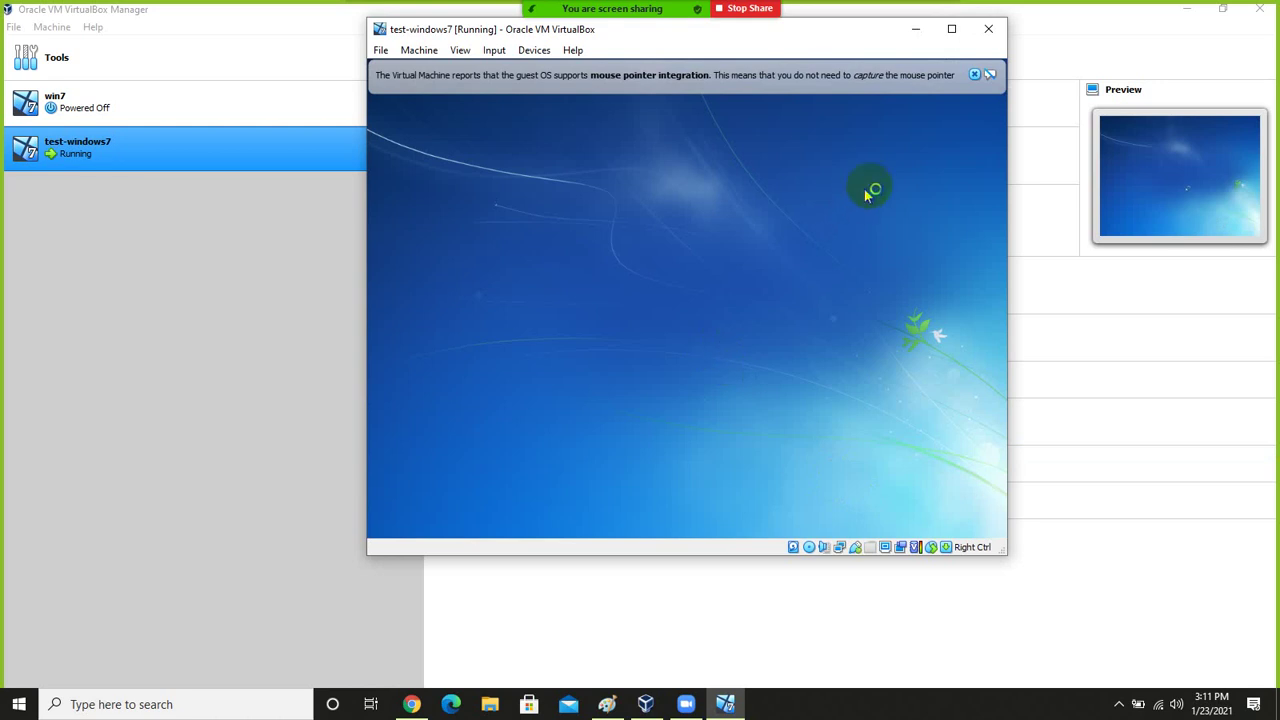
{"action": "left_click", "coordinate": [974, 75]}
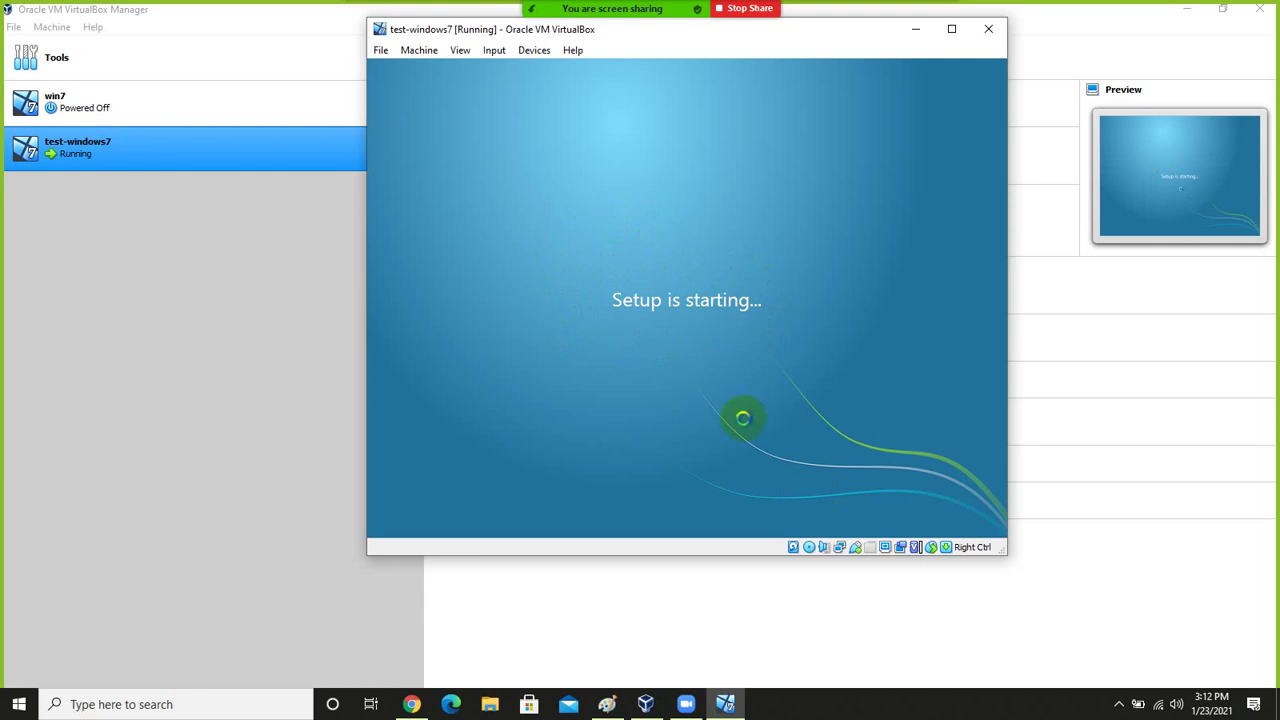
Step: Dismiss the mouse pointer integration notice and close the guest's Set Network Location dialog without choosing a network
{"action": "left_click", "coordinate": [1118, 703]}
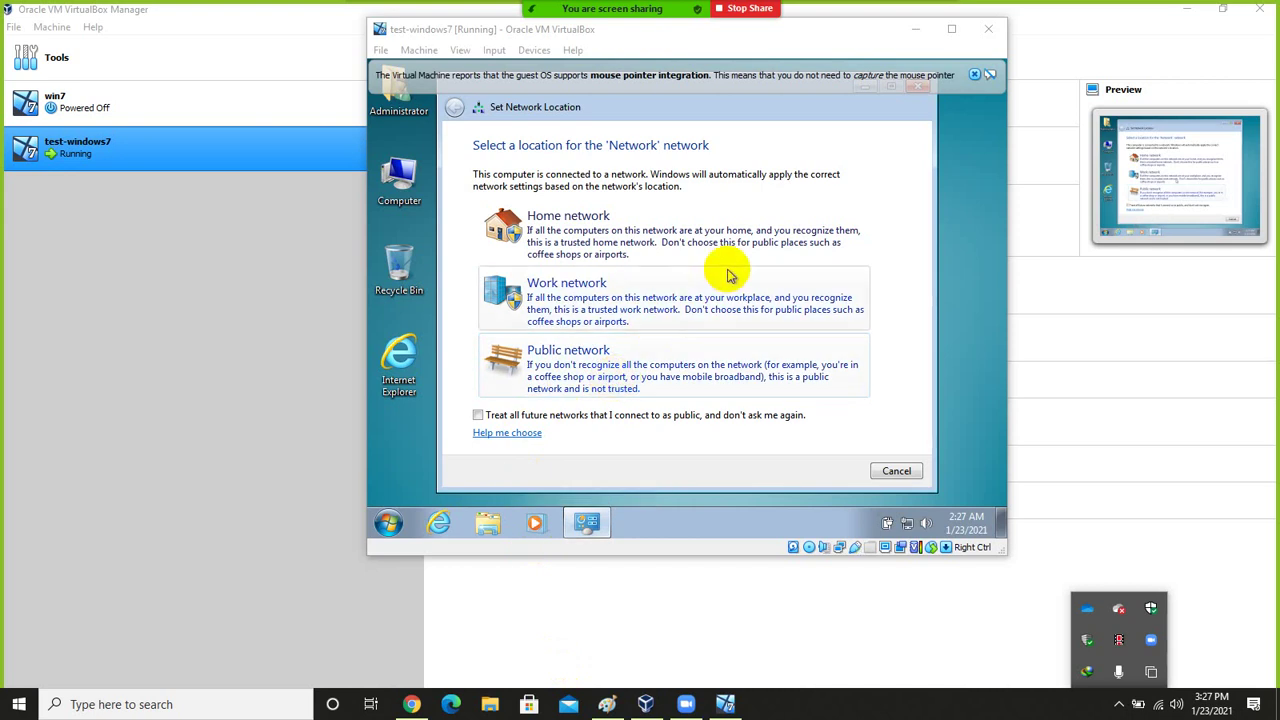
{"action": "left_click", "coordinate": [978, 76]}
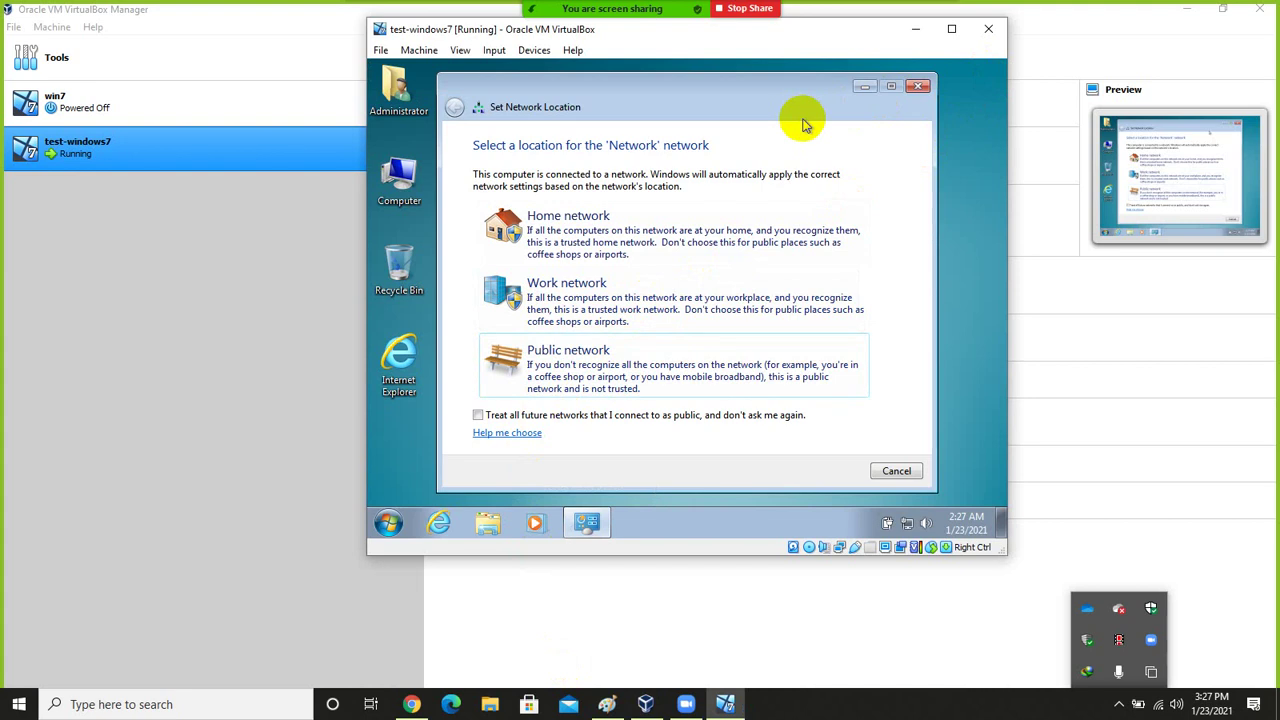
{"action": "left_click", "coordinate": [918, 86]}
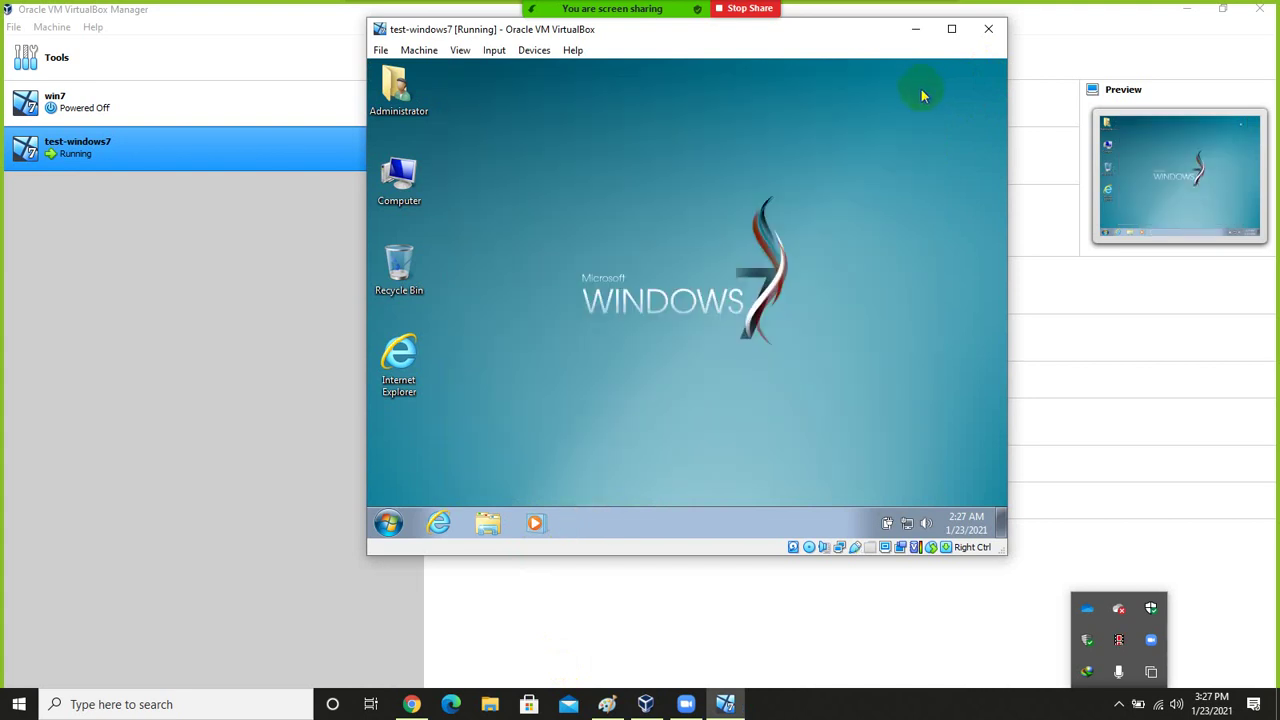
Step: Remove the Windows 7 ISO from the machine's virtual optical drive and insert the Guest Additions CD image
{"action": "left_click", "coordinate": [530, 50]}
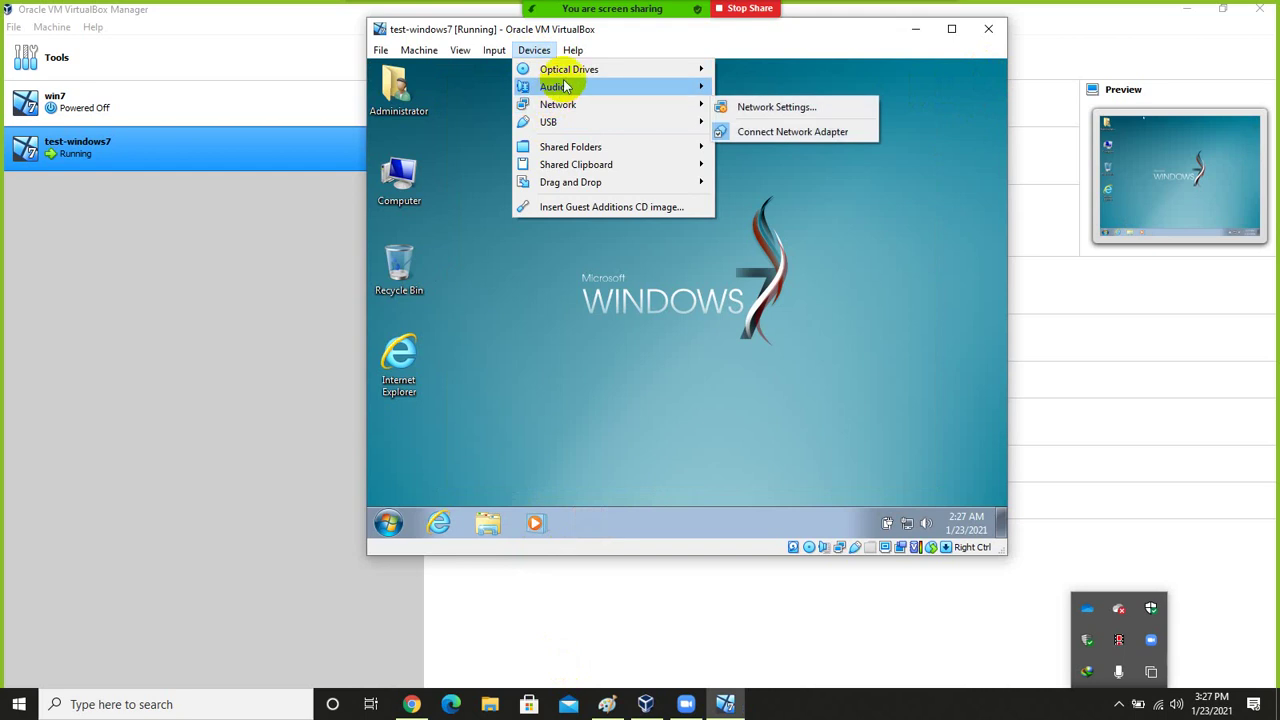
{"action": "mouse_move", "coordinate": [586, 70]}
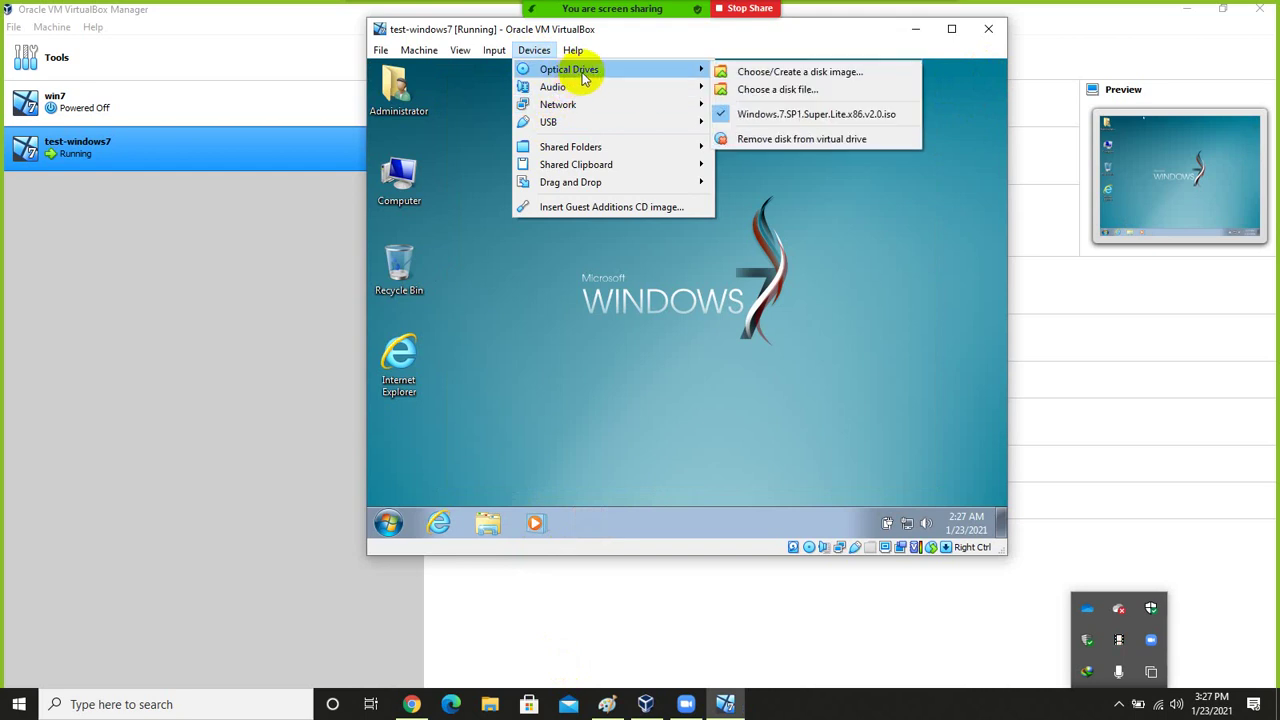
{"action": "left_click", "coordinate": [818, 146]}
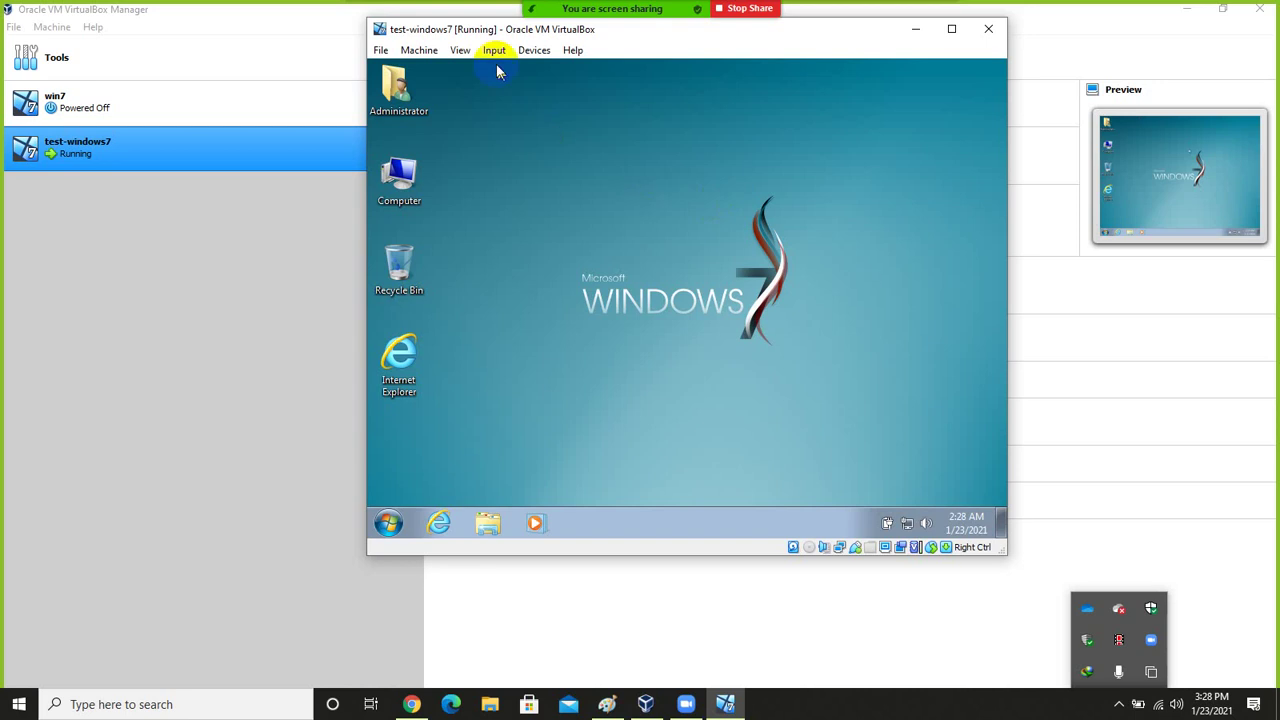
{"action": "left_click", "coordinate": [534, 54]}
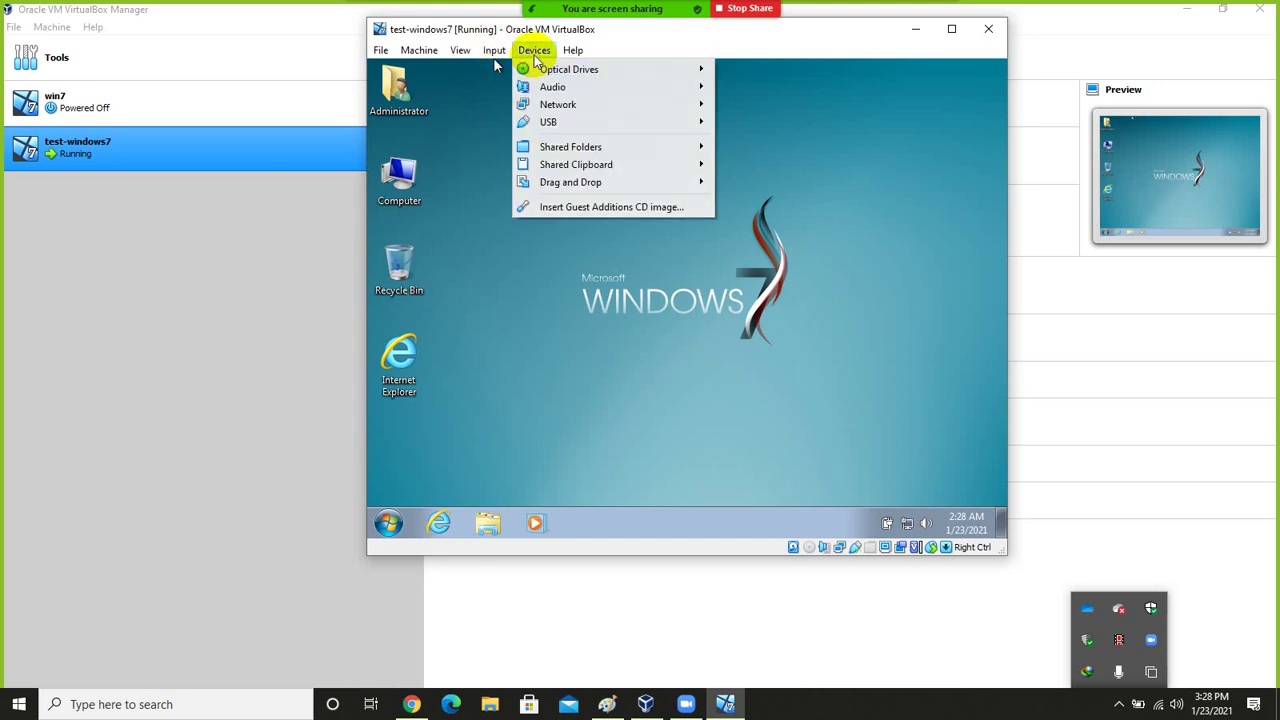
{"action": "left_click", "coordinate": [672, 209]}
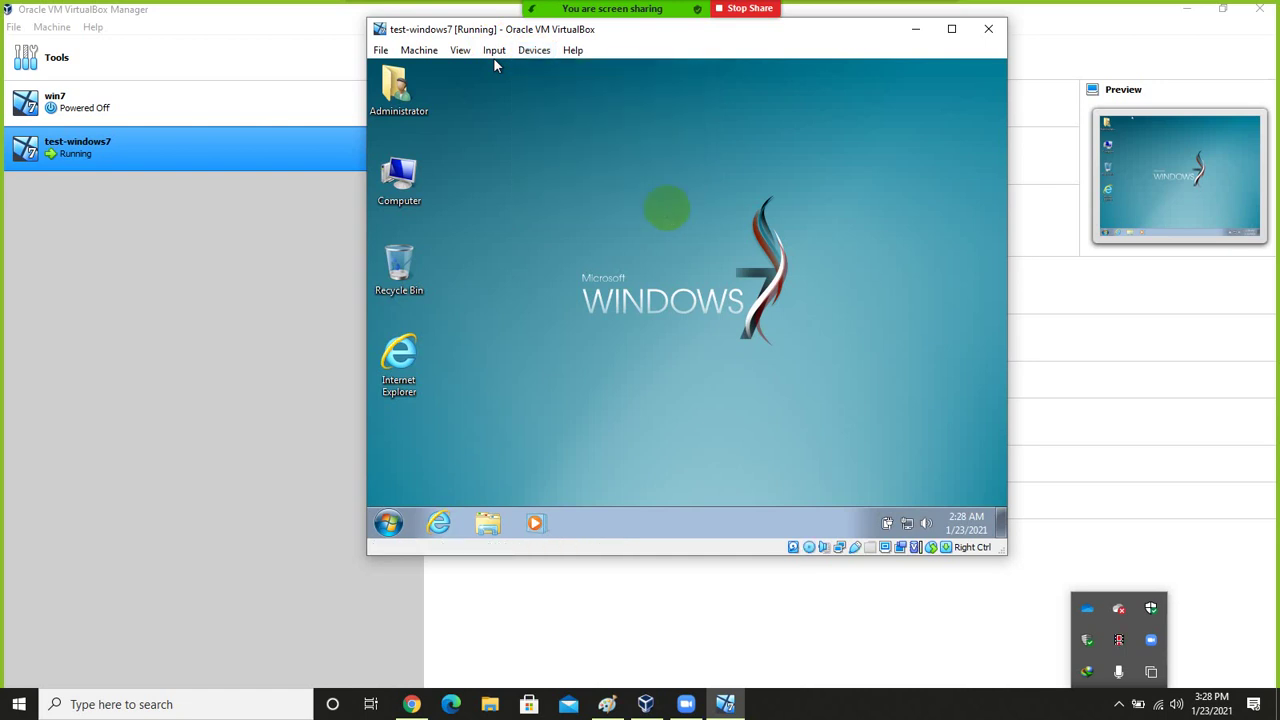
Step: Run VBoxWindowsAdditions.exe in the guest, install Guest Additions 6.1.18 with the default components and Oracle device software, and reboot now
{"action": "double_click", "coordinate": [399, 178]}
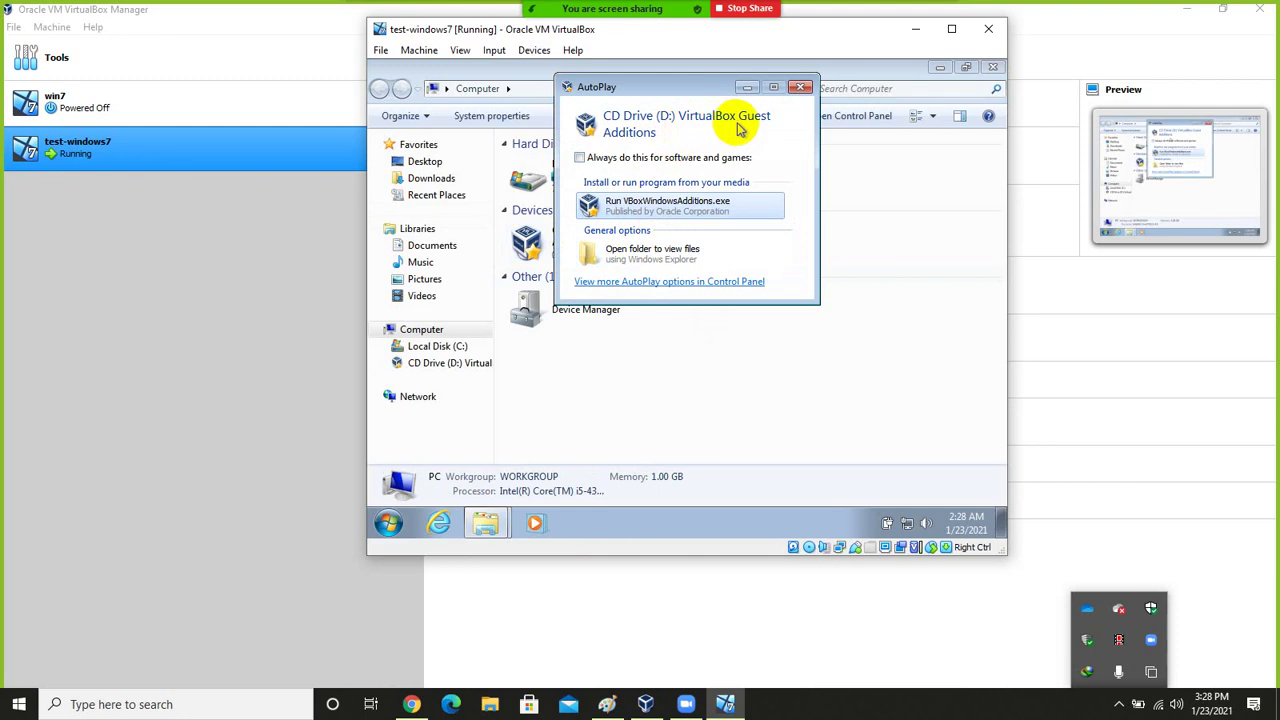
{"action": "left_click", "coordinate": [677, 210]}
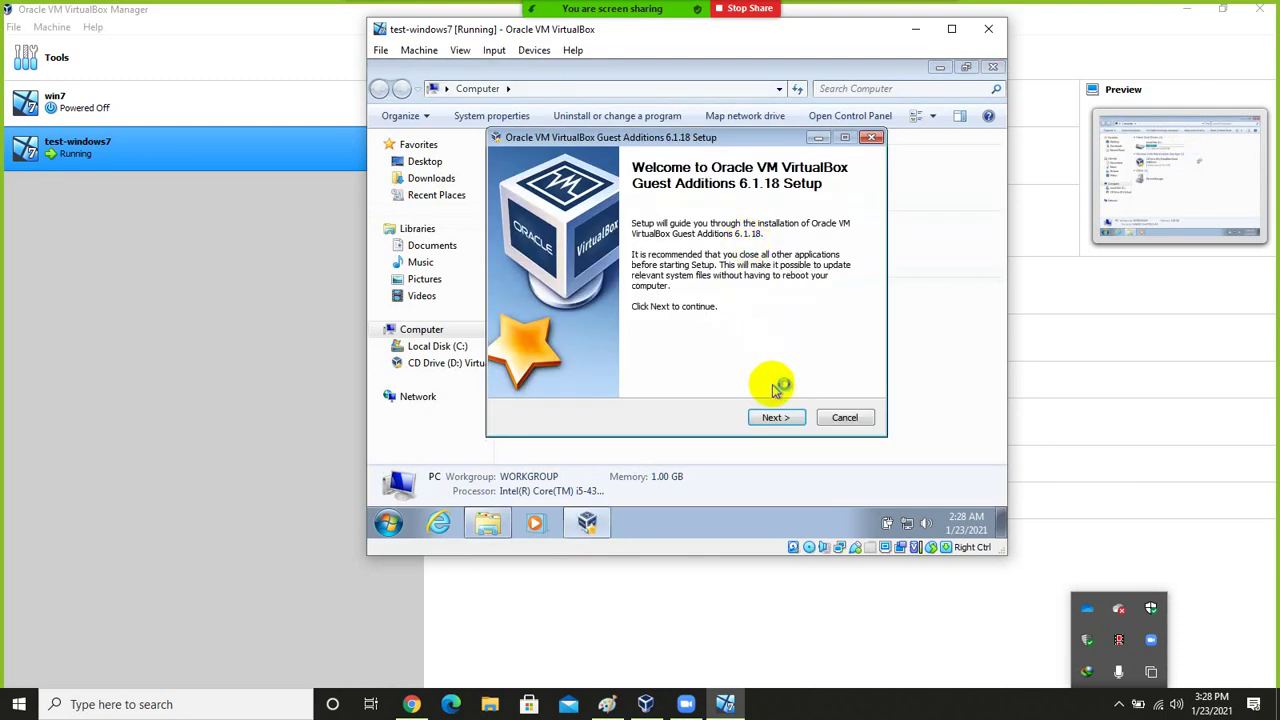
{"action": "left_click", "coordinate": [778, 417]}
{"action": "left_click", "coordinate": [775, 418]}
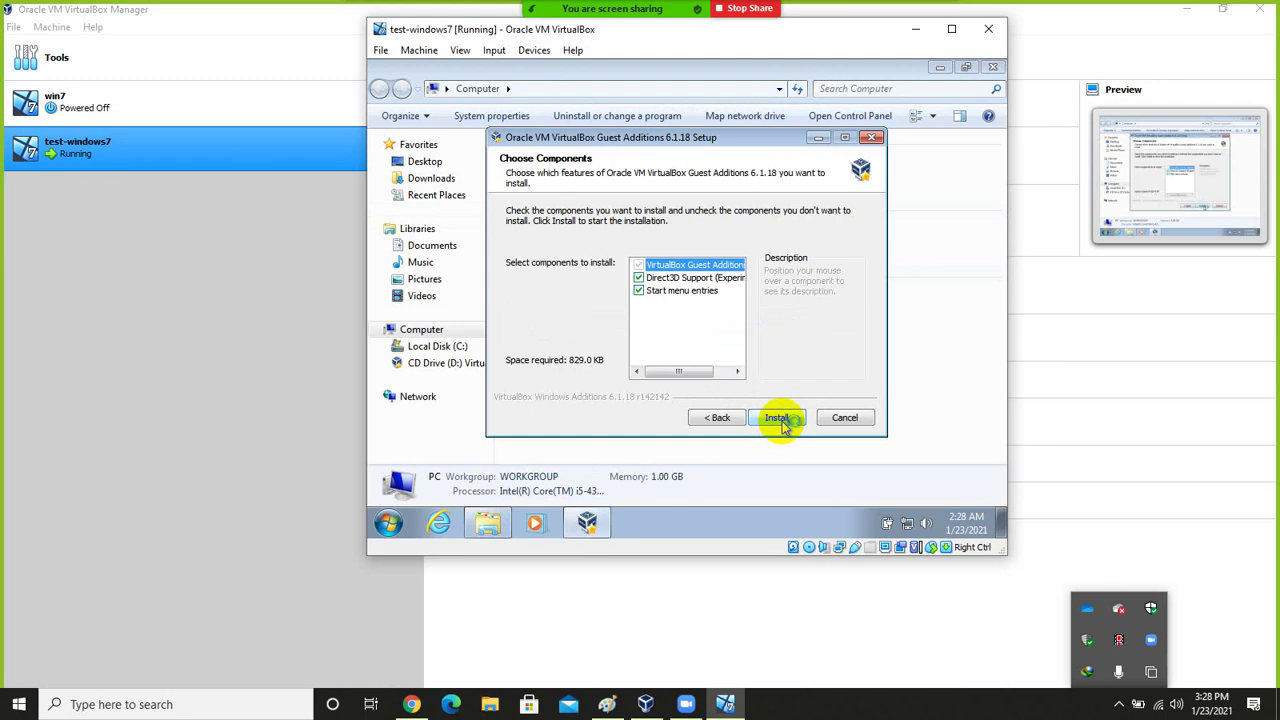
{"action": "left_click", "coordinate": [777, 418]}
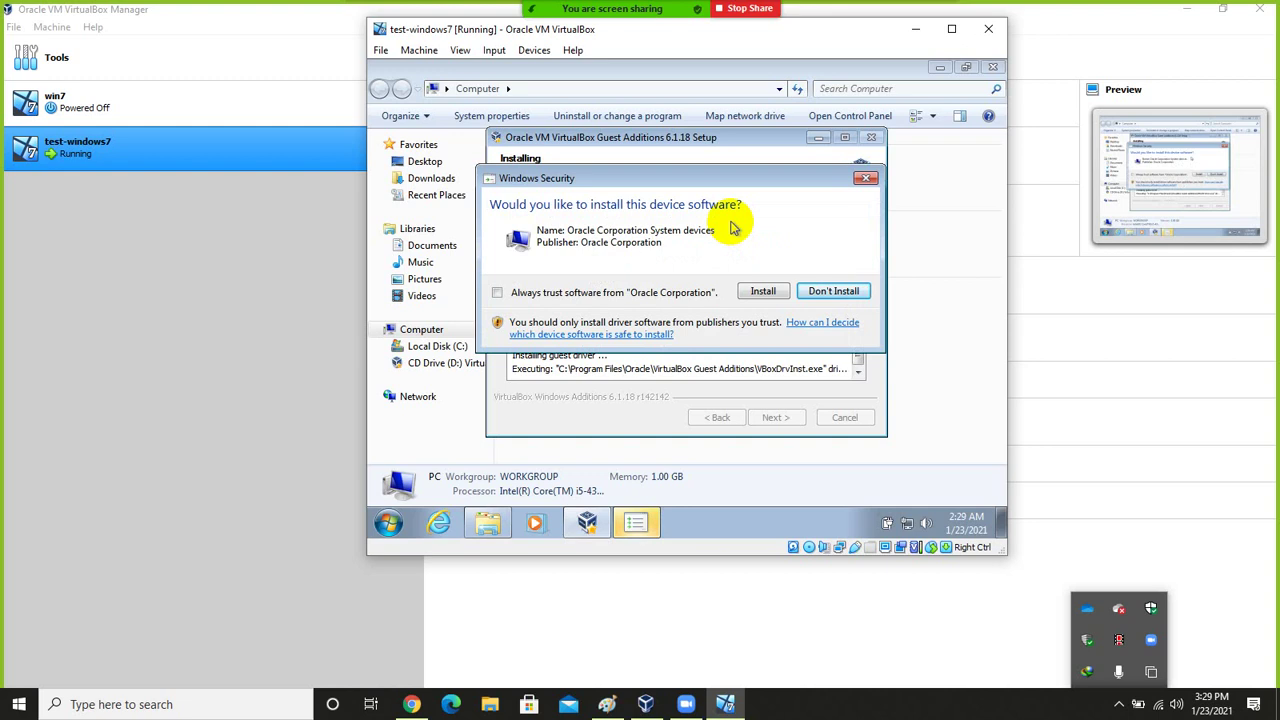
{"action": "left_click", "coordinate": [745, 291]}
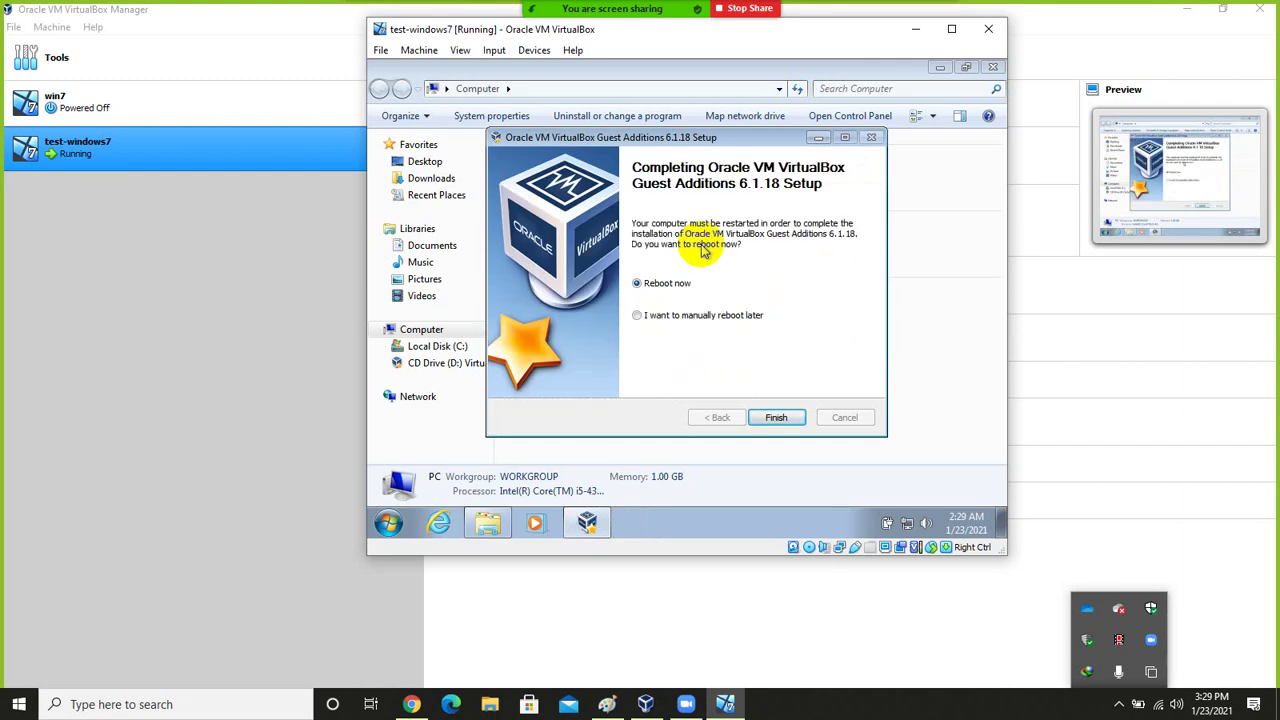
{"action": "left_click", "coordinate": [779, 421]}
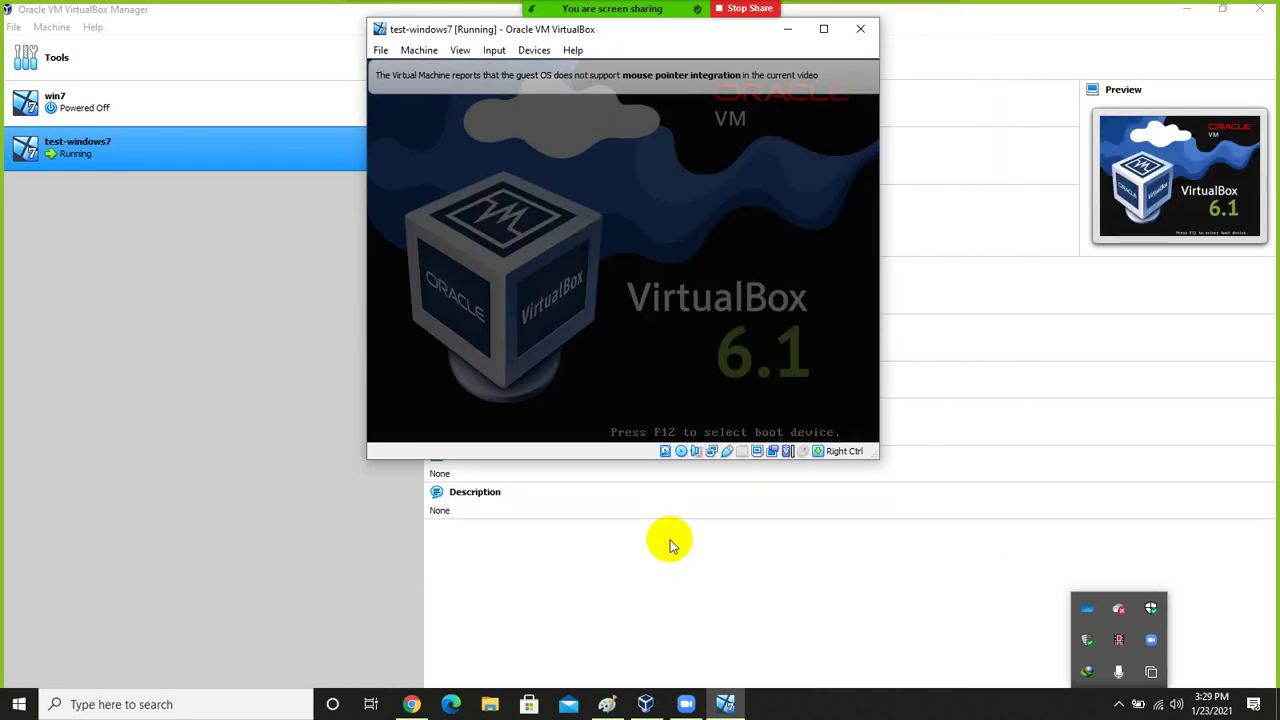
Step: Switch to Paint and annotate the topic list in red, ticking the covered topics and circling Virtual Networking in VirtualBox
{"action": "left_click", "coordinate": [646, 700]}
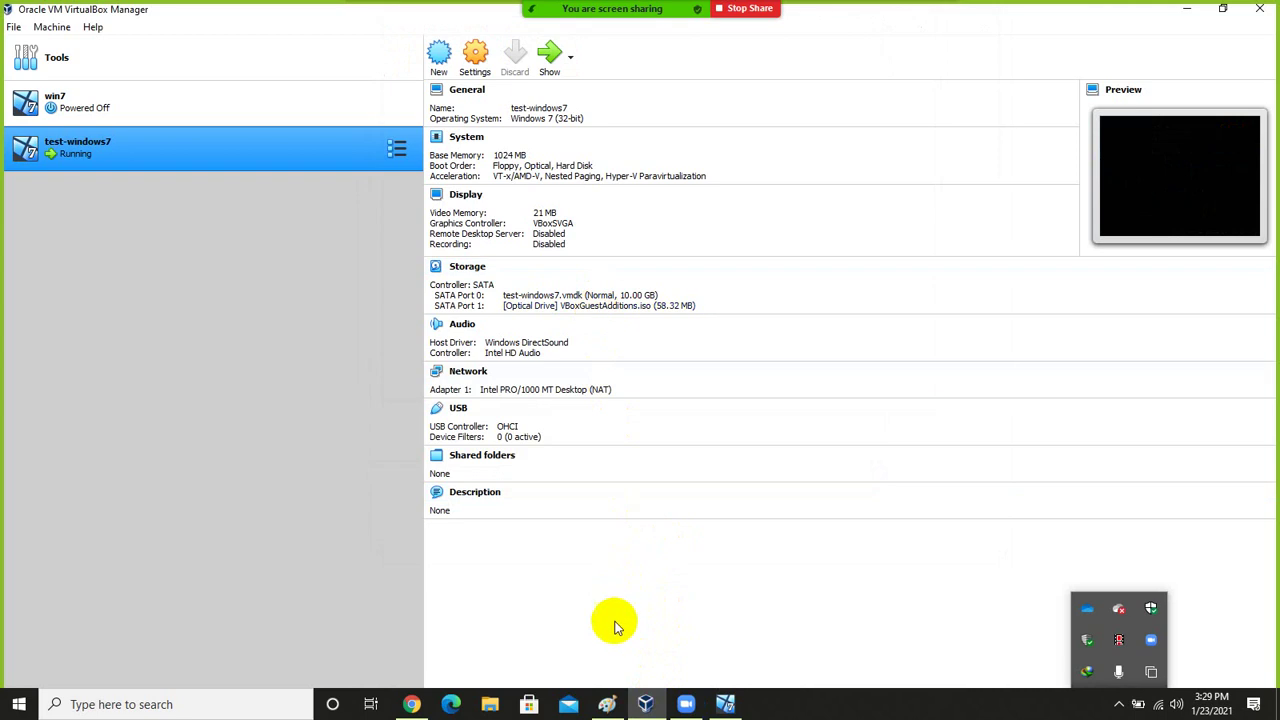
{"action": "left_click", "coordinate": [607, 704]}
{"action": "mouse_move", "coordinate": [600, 40]}
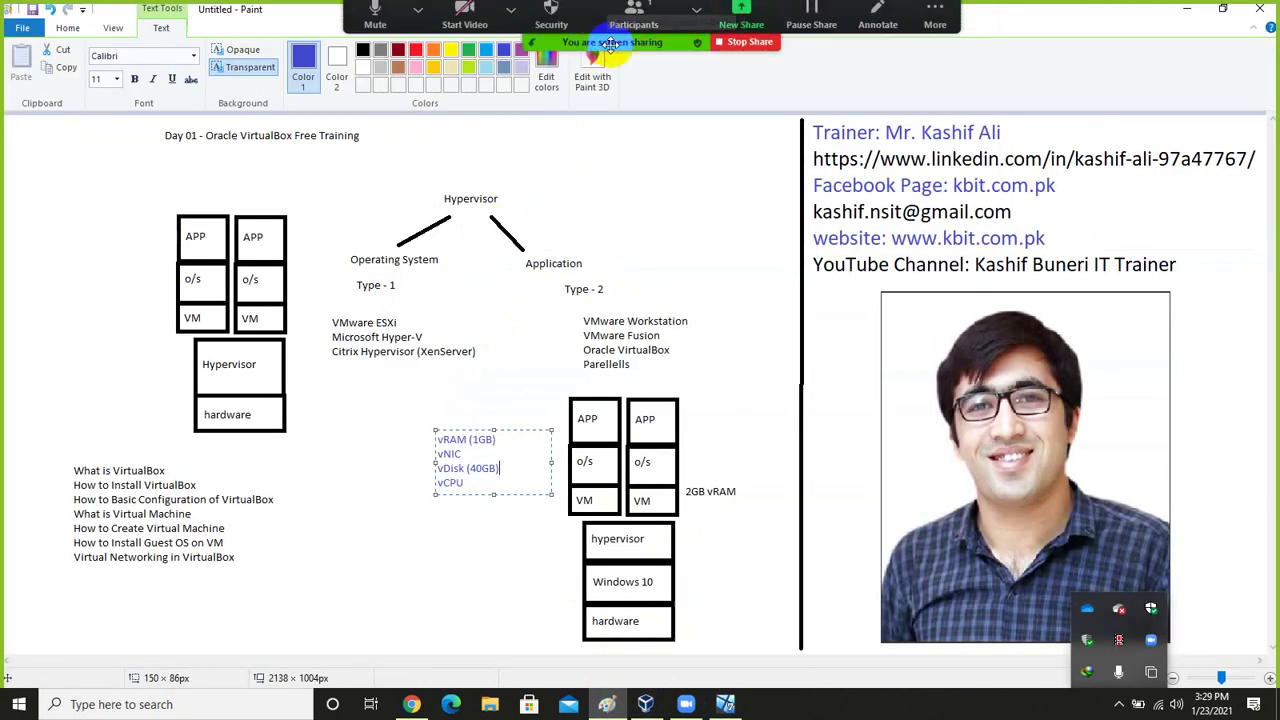
{"action": "left_click", "coordinate": [872, 25]}
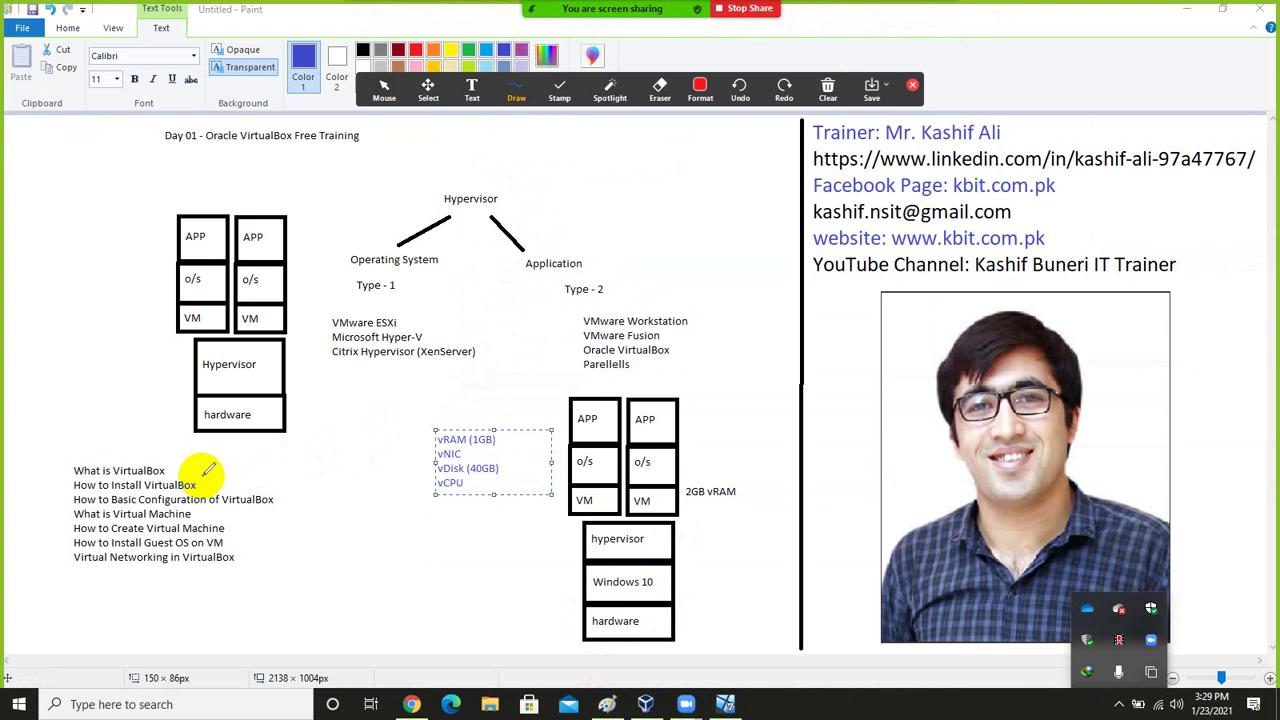
{"action": "left_click_drag", "start_coordinate": [208, 478], "coordinate": [230, 463]}
{"action": "left_click_drag", "start_coordinate": [283, 496], "coordinate": [299, 479]}
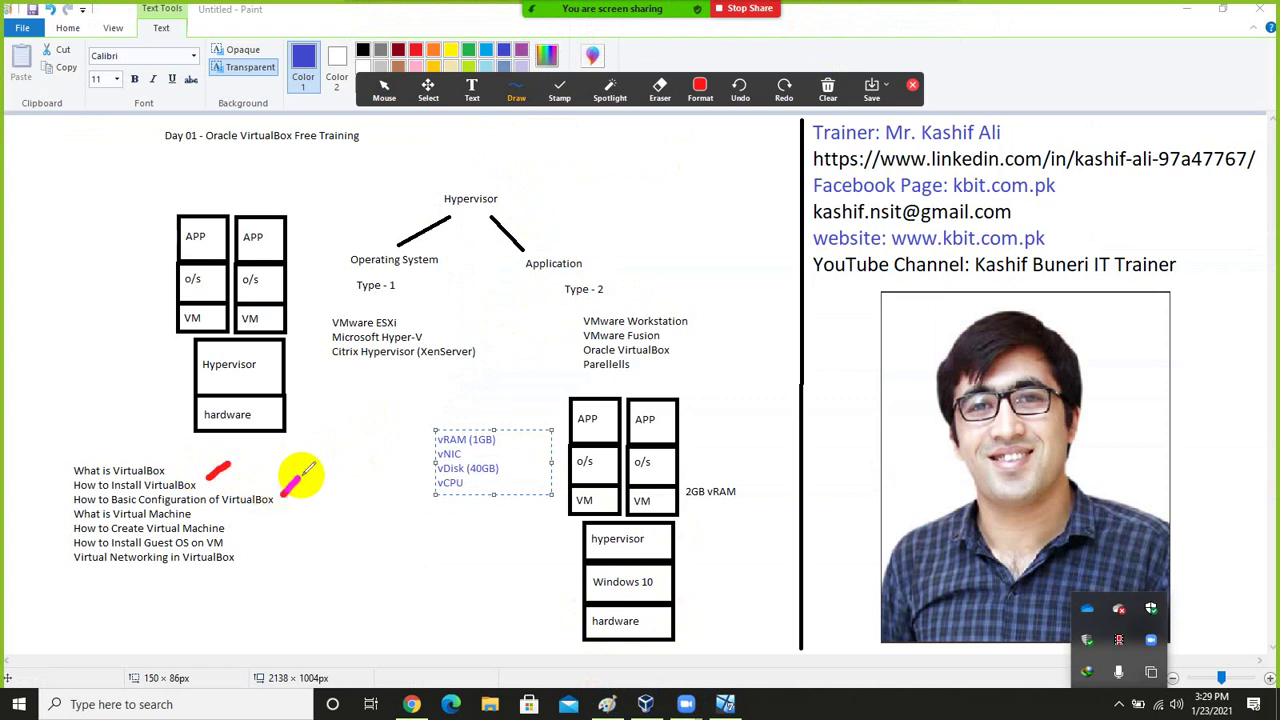
{"action": "left_click_drag", "start_coordinate": [199, 516], "coordinate": [241, 514]}
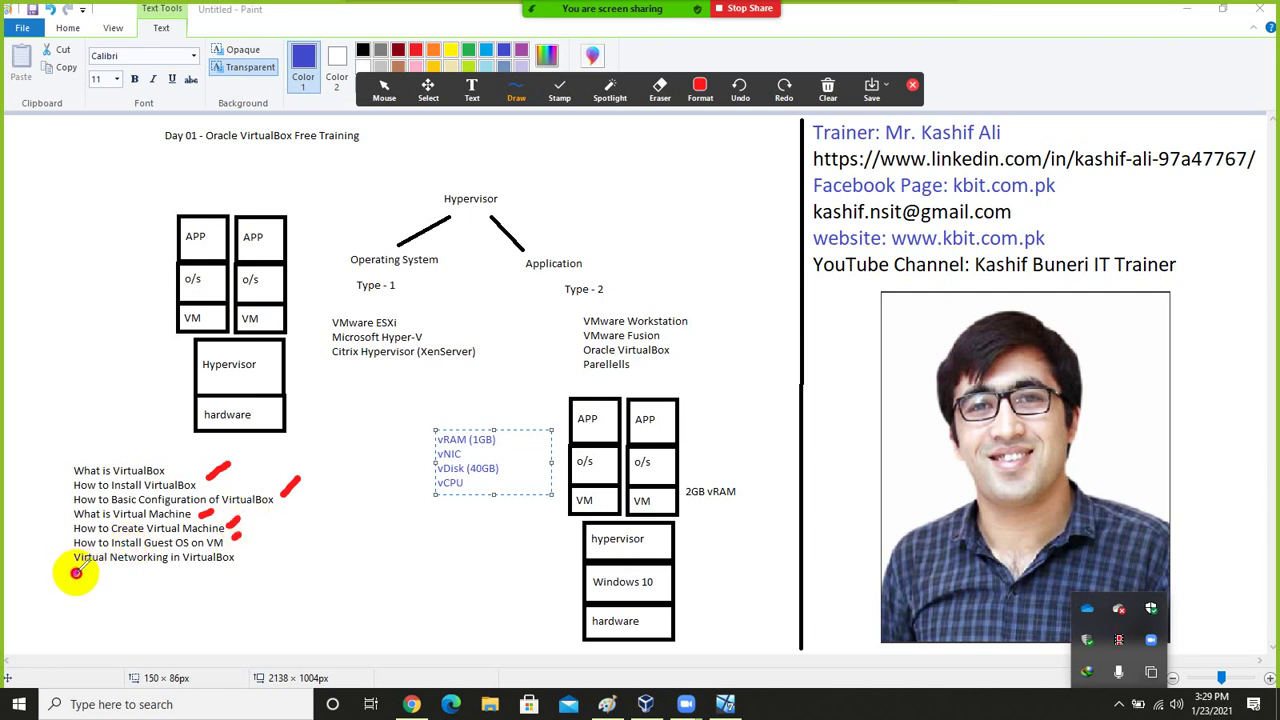
{"action": "mouse_move", "coordinate": [76, 572]}
{"action": "left_mouse_down"}
{"action": "mouse_move", "coordinate": [245, 567]}
{"action": "mouse_move", "coordinate": [228, 546]}
{"action": "mouse_move", "coordinate": [117, 543]}
{"action": "mouse_move", "coordinate": [72, 546]}
{"action": "mouse_move", "coordinate": [66, 570]}
{"action": "left_mouse_up"}
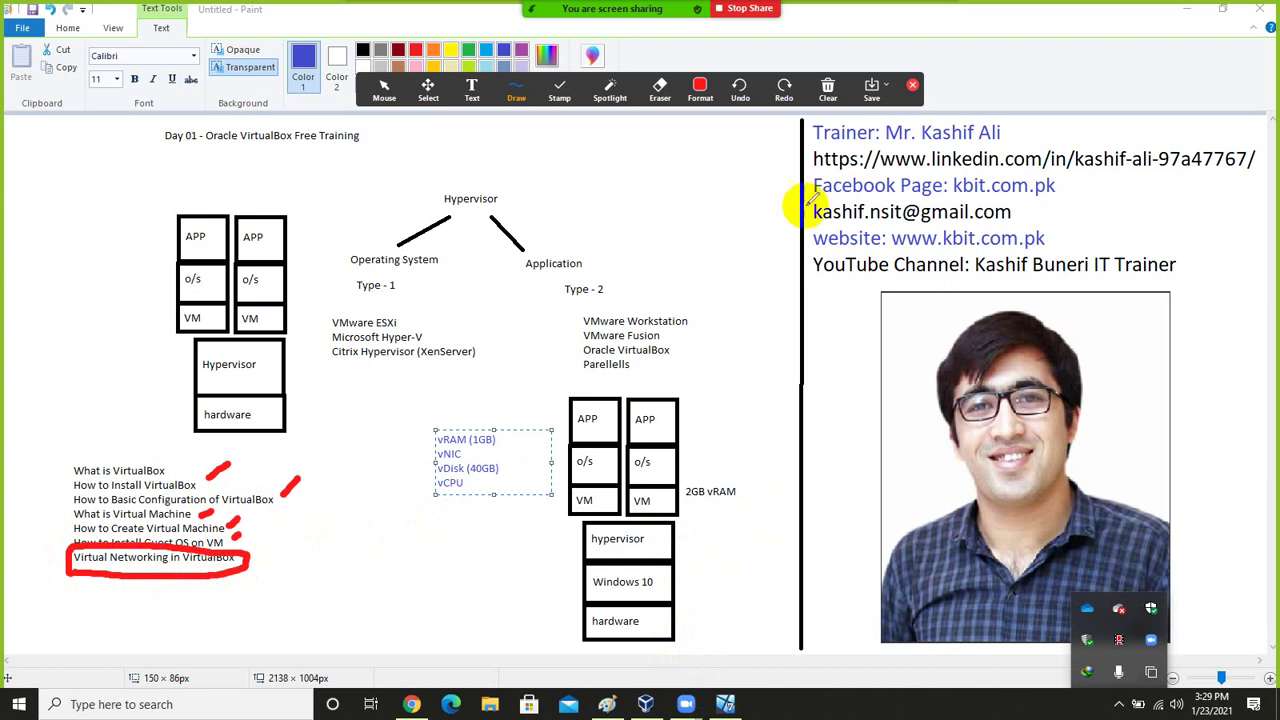
Step: Clear all the red annotations from the screen and close the annotation tools
{"action": "left_click", "coordinate": [828, 88]}
{"action": "left_click", "coordinate": [840, 122]}
{"action": "left_click", "coordinate": [912, 85]}
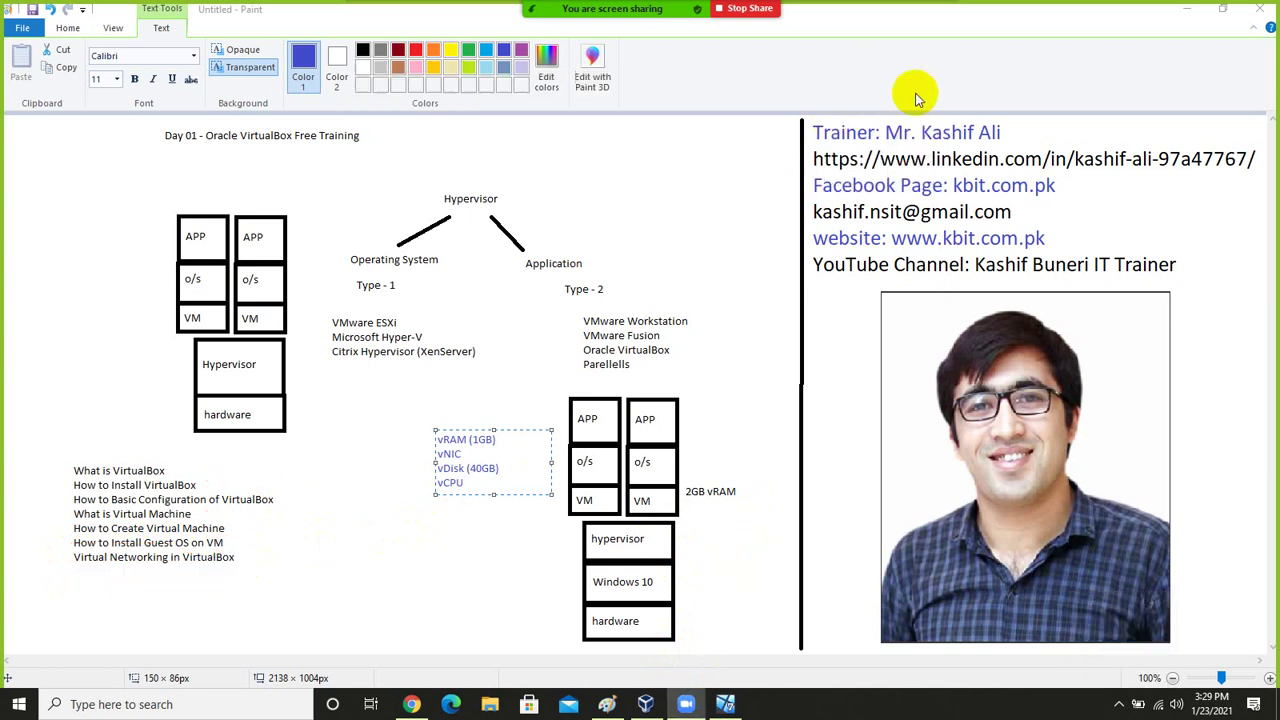